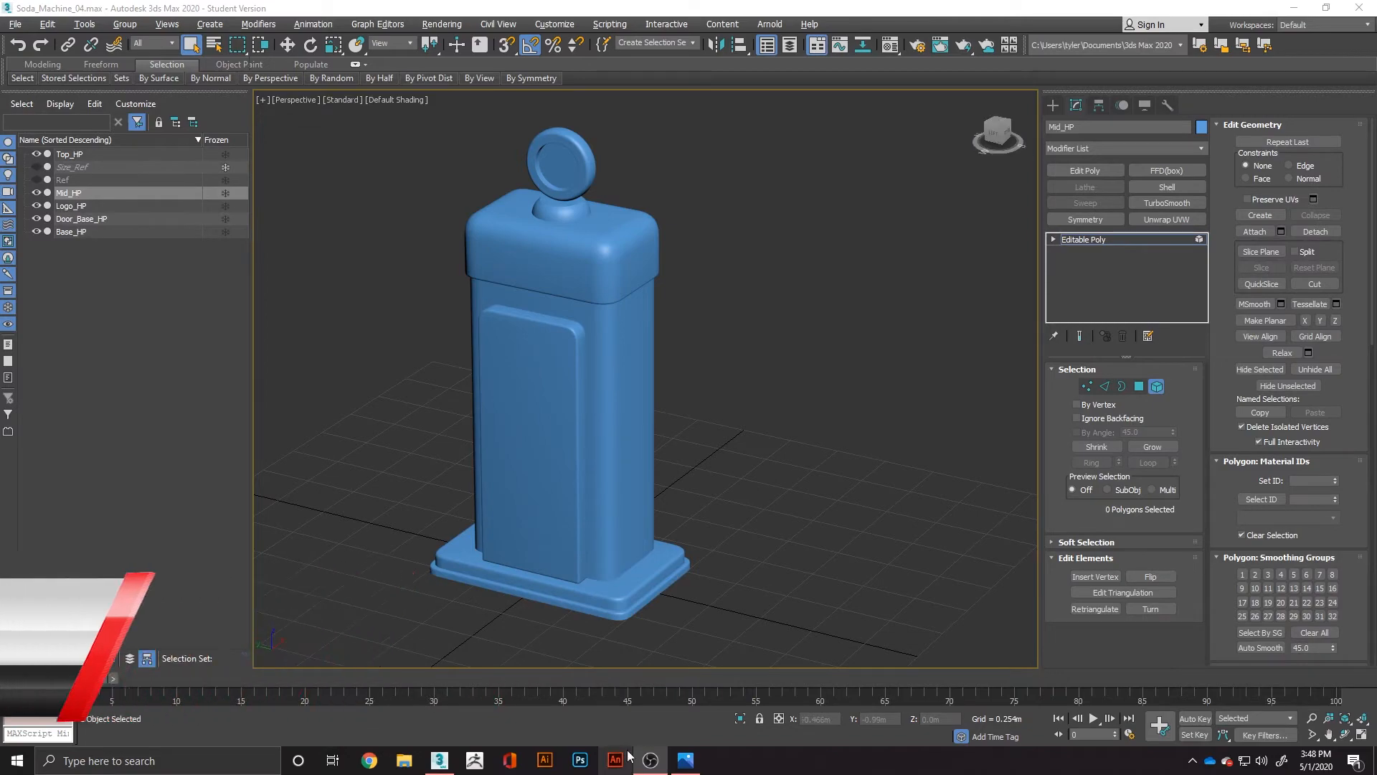
- Check the Fuel vending machine concept sheet in Photos, return to 3ds Max, and select the Mid_HP body element
click(686, 762)
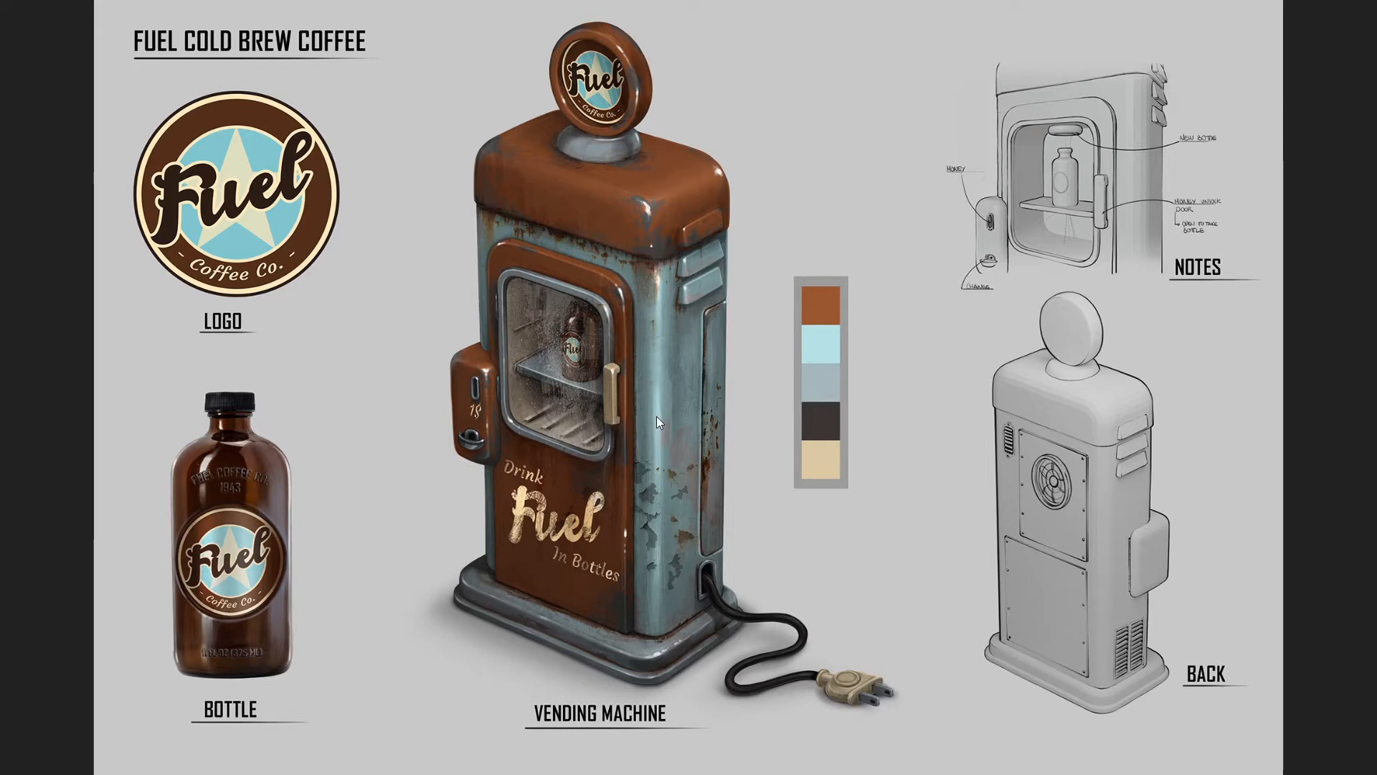
key(alt+Tab)
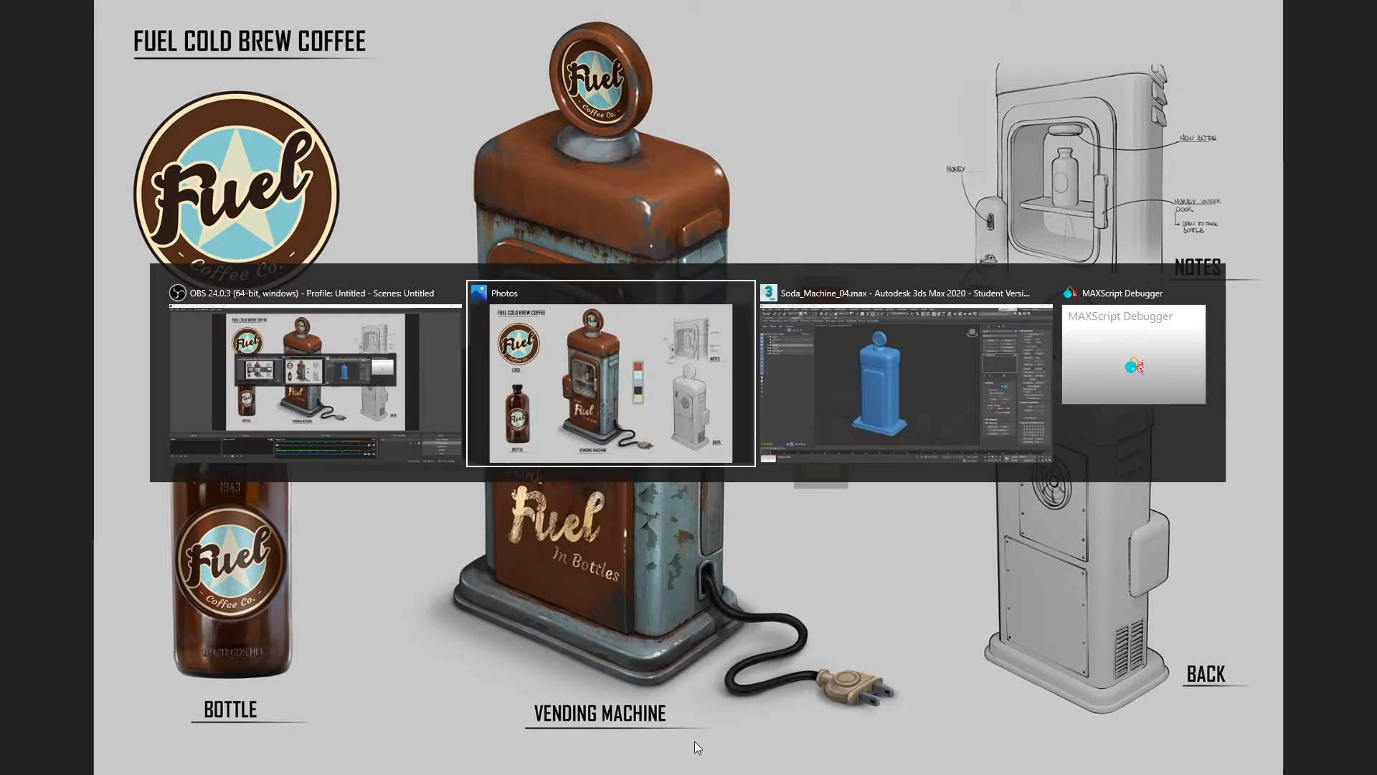
click(825, 365)
click(591, 313)
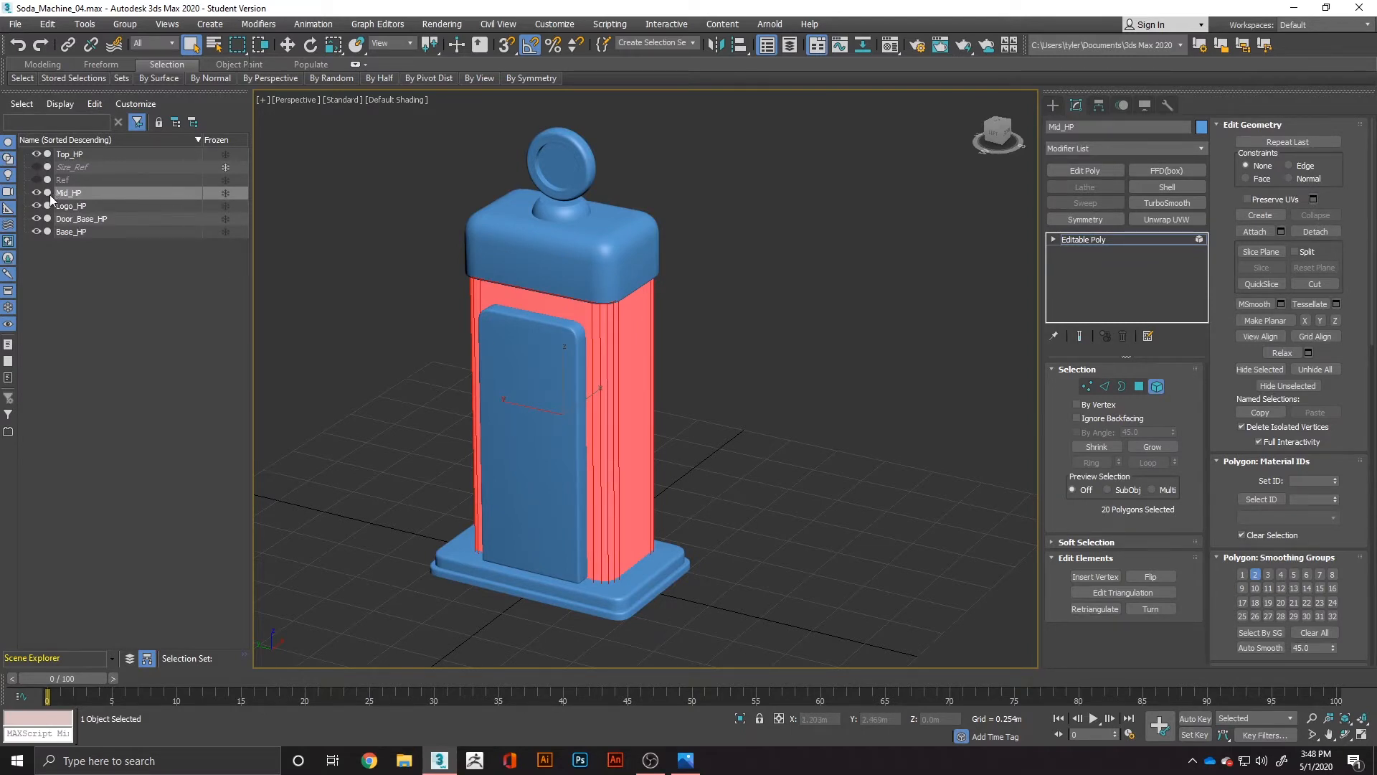
- Examine how the door sits against the Mid_HP body, toggling the visibility of Door_Base_HP
scroll(561, 324, up, 4)
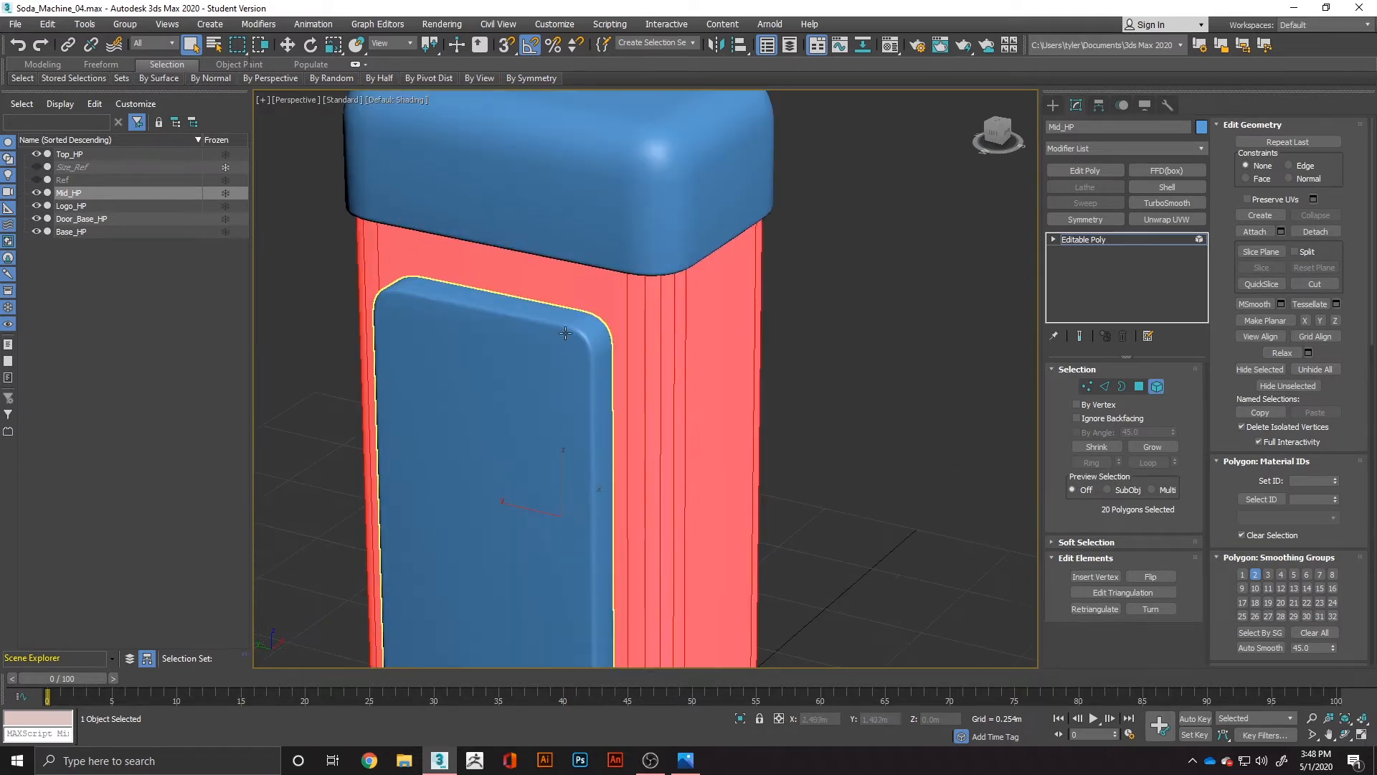
alt+middle_drag(596, 360, 543, 255)
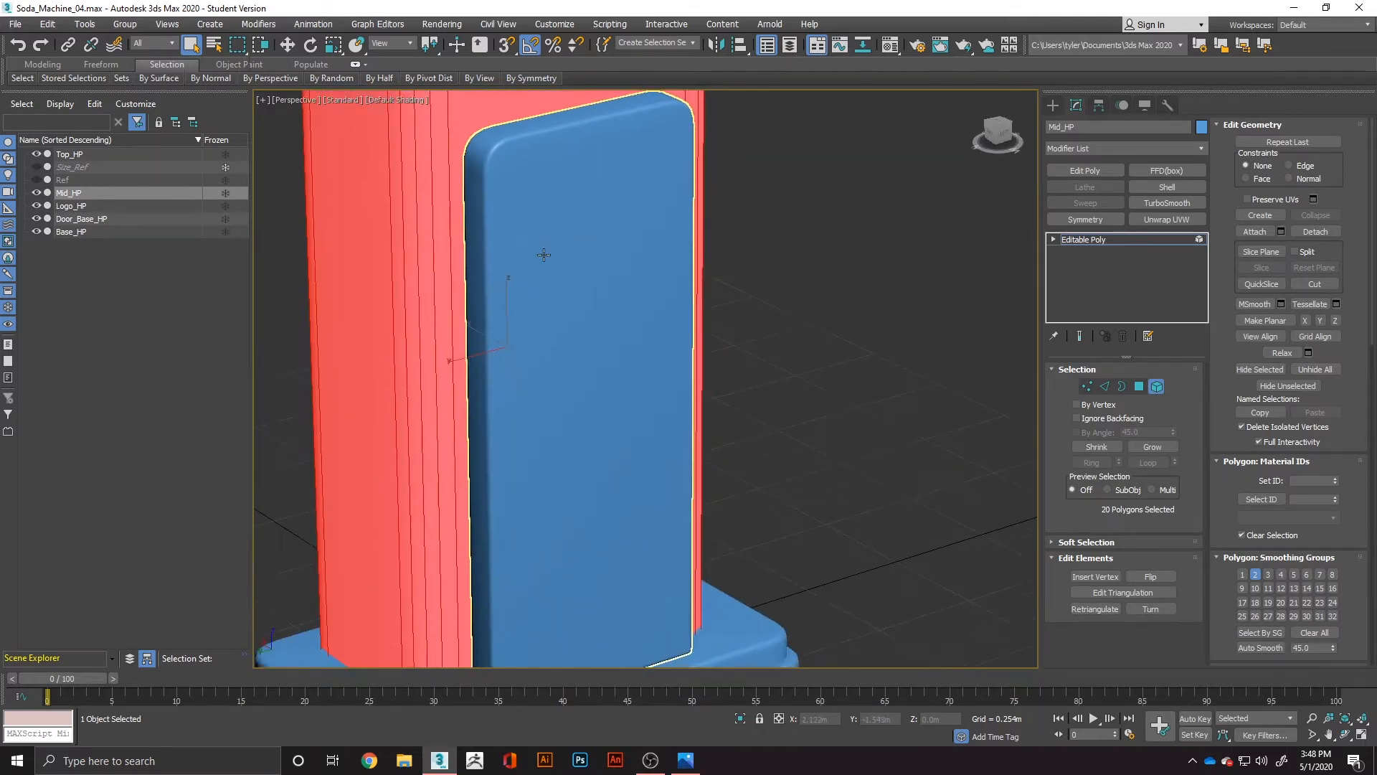
click(37, 217)
click(38, 217)
click(38, 218)
click(38, 218)
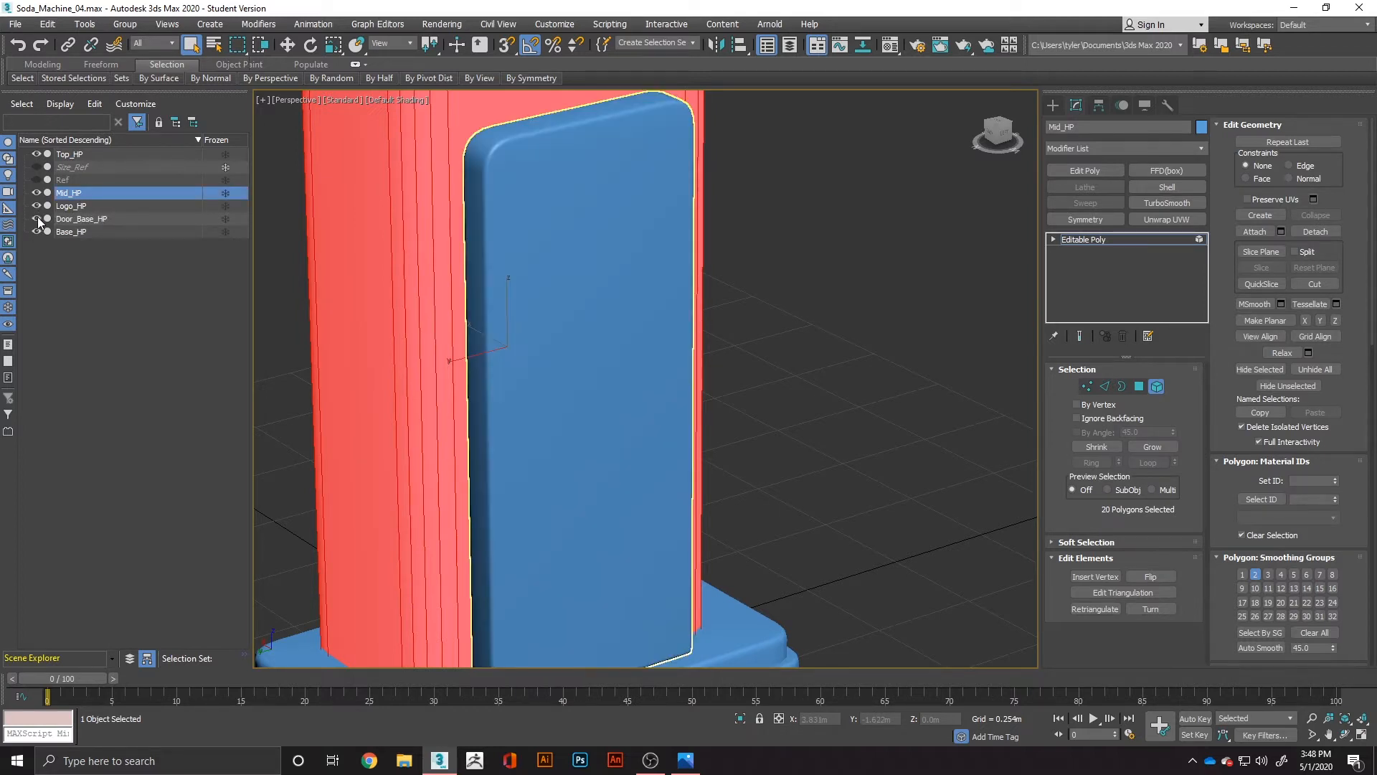
scroll(502, 301, down, 8)
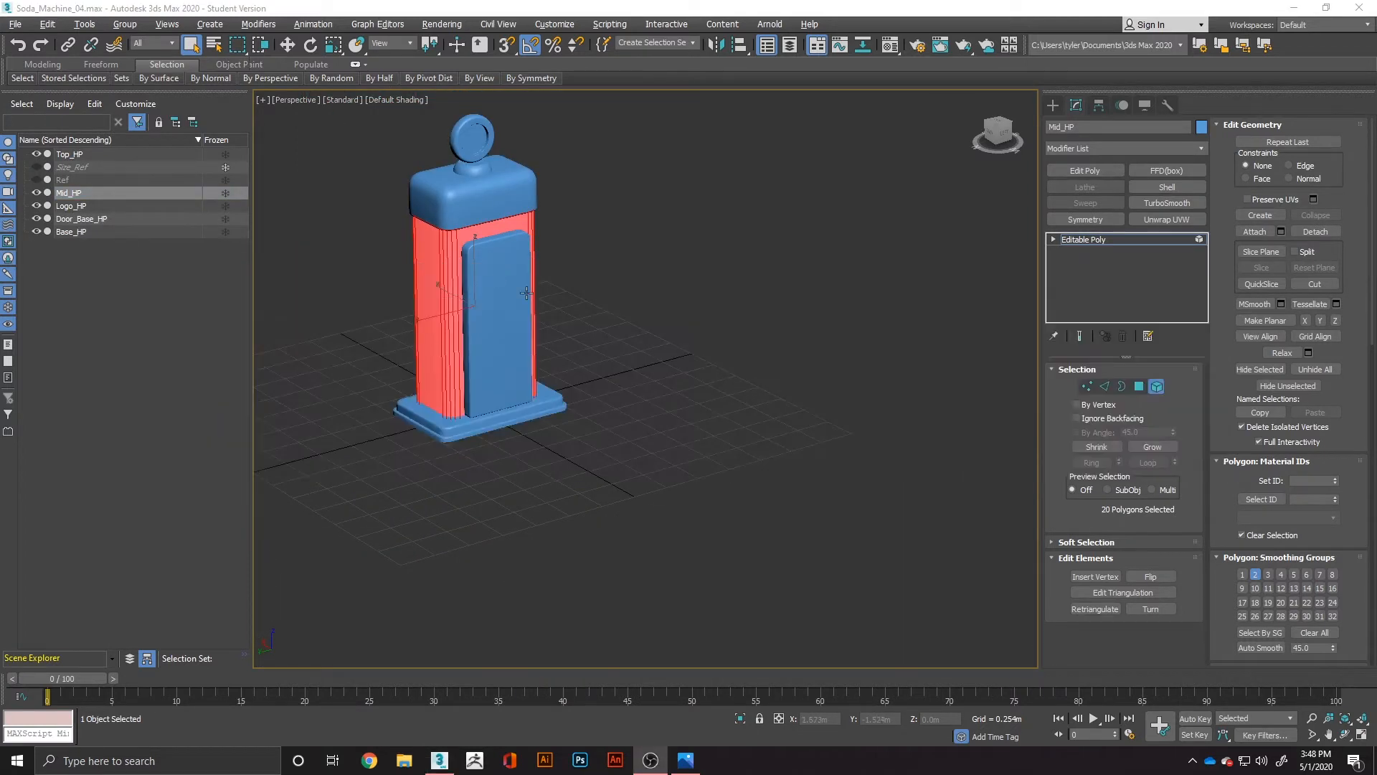
- Review the cabinet and door window on the concept sheet in Photos again and return to the 3ds Max model
click(685, 760)
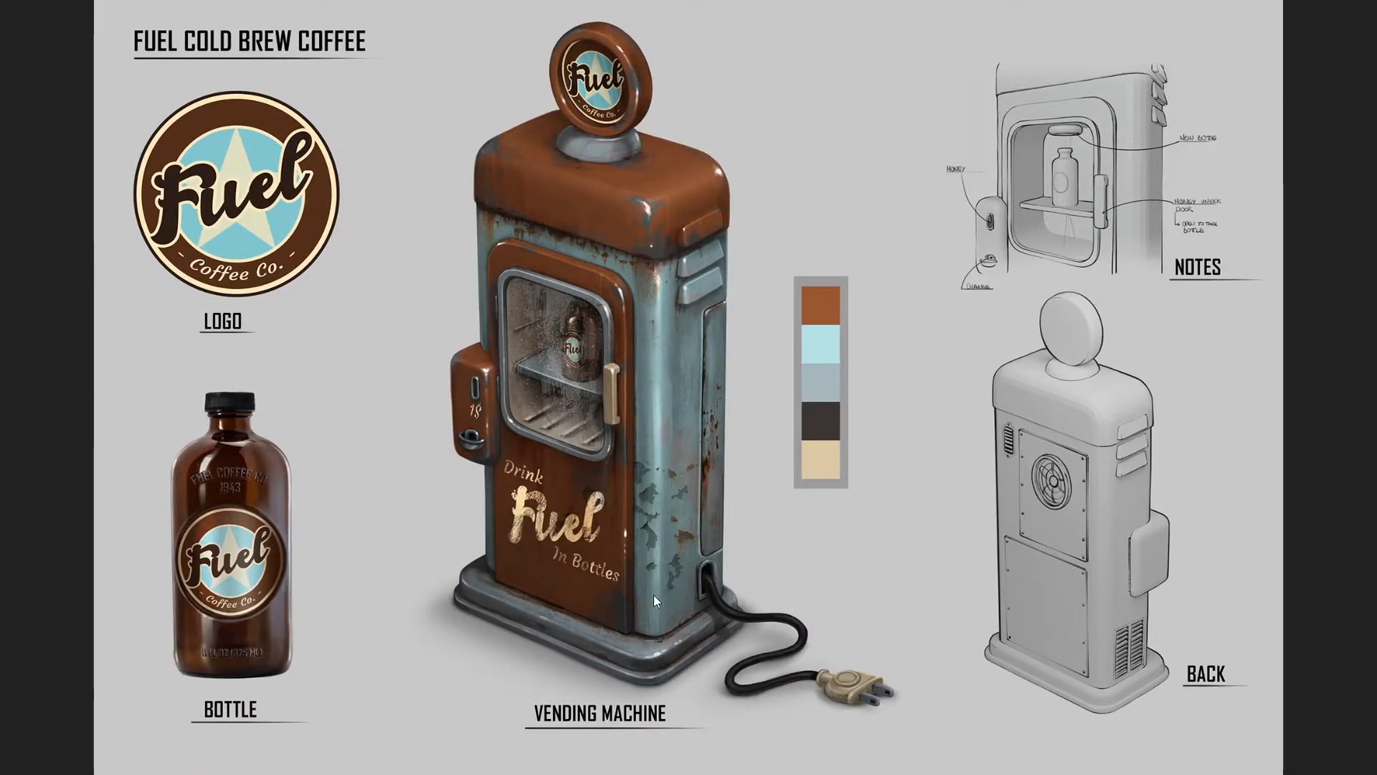
key(alt+Tab)
key(alt+Tab)
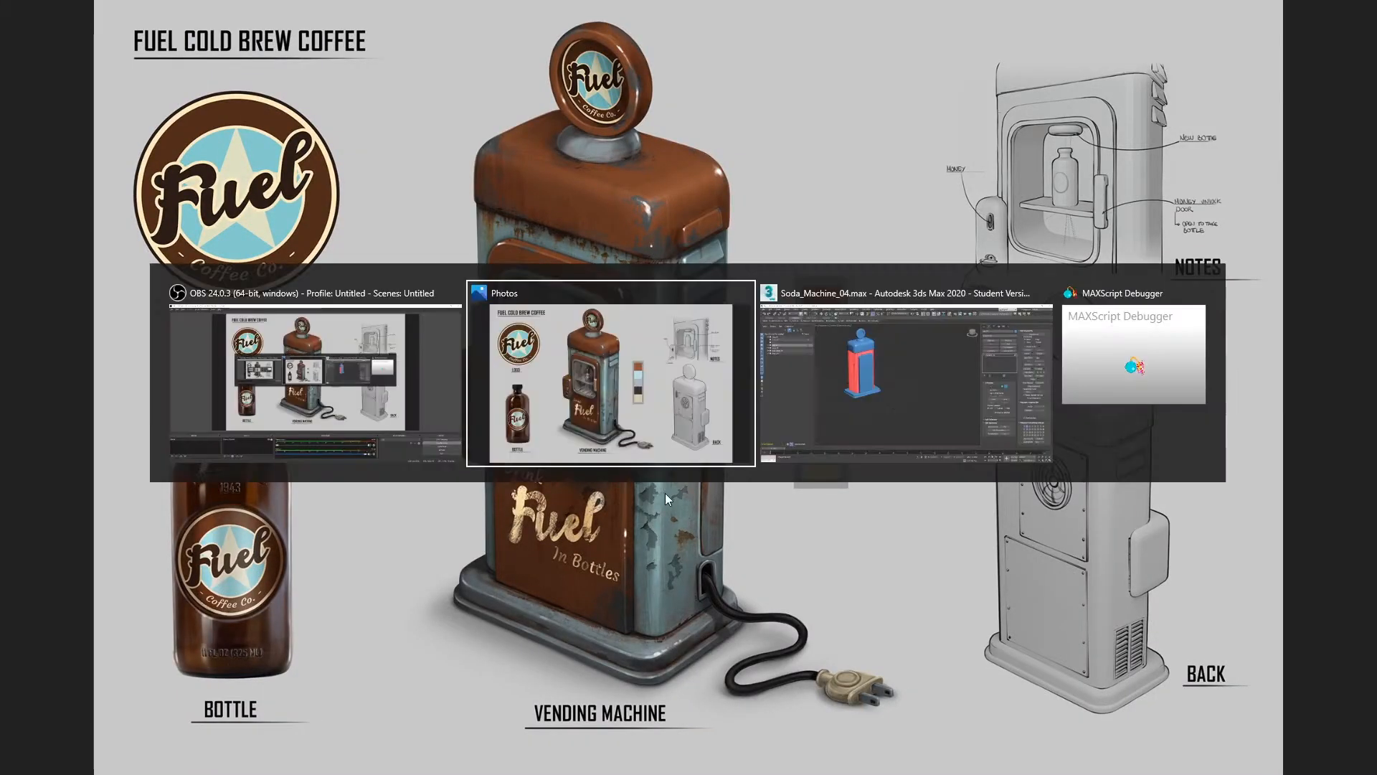
click(820, 416)
scroll(496, 265, up, 5)
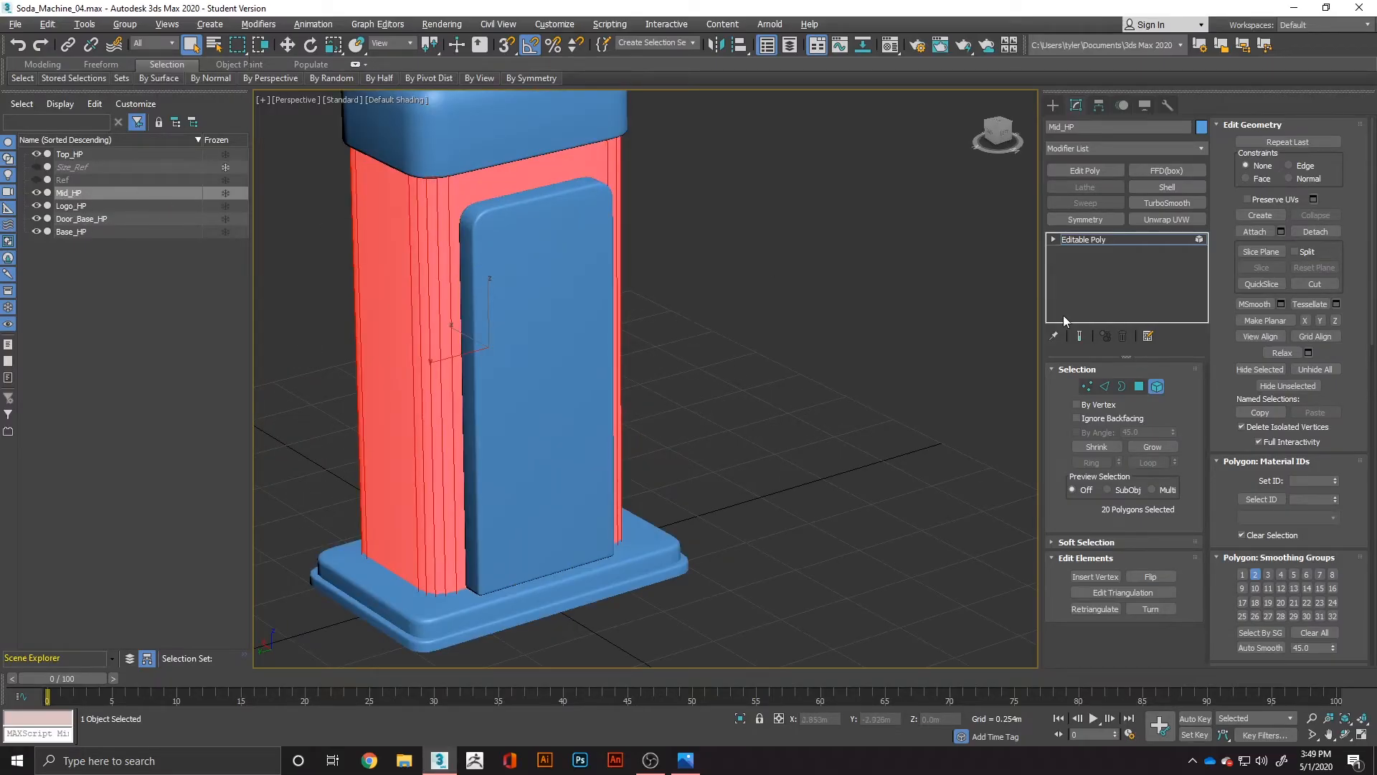
- Isolate the Mid_HP body, display it with edged faces, and clear the front polygon selection
click(1140, 386)
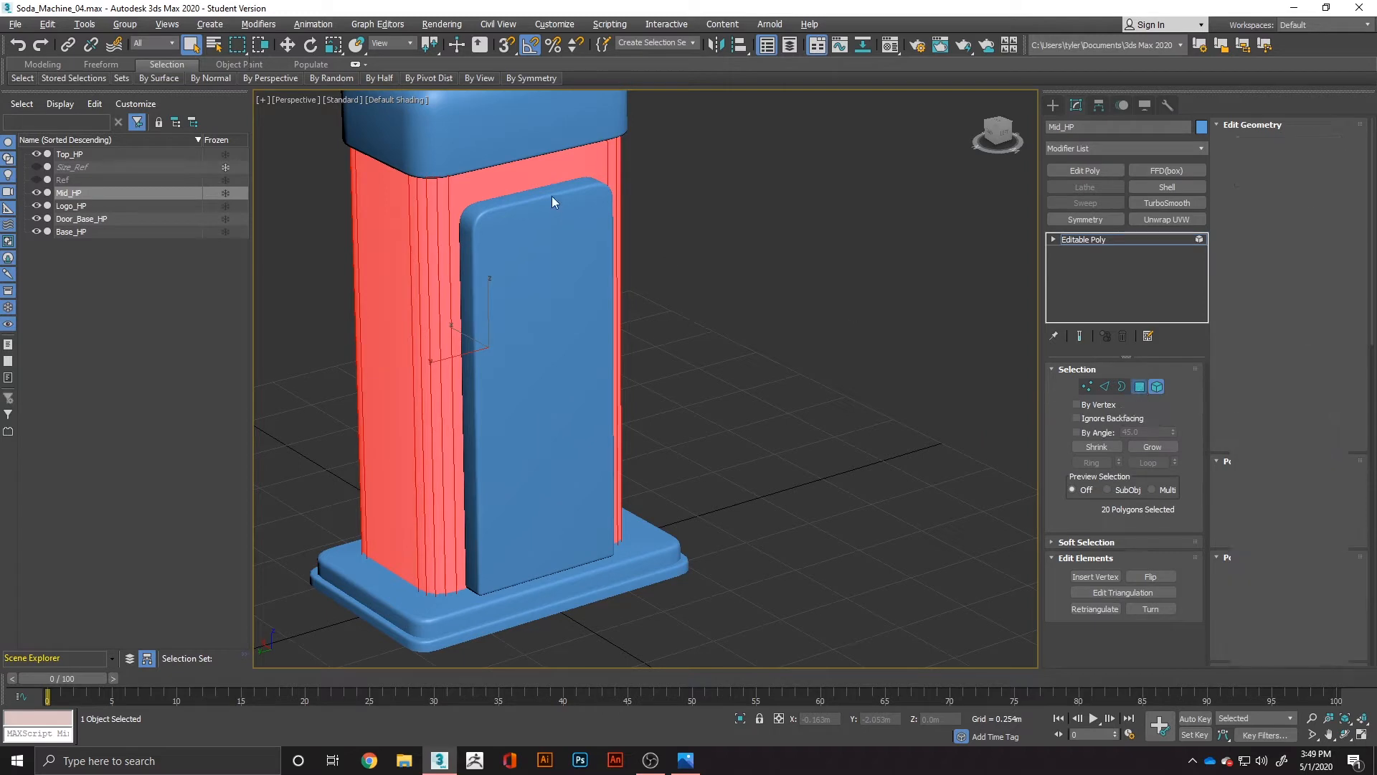
click(522, 183)
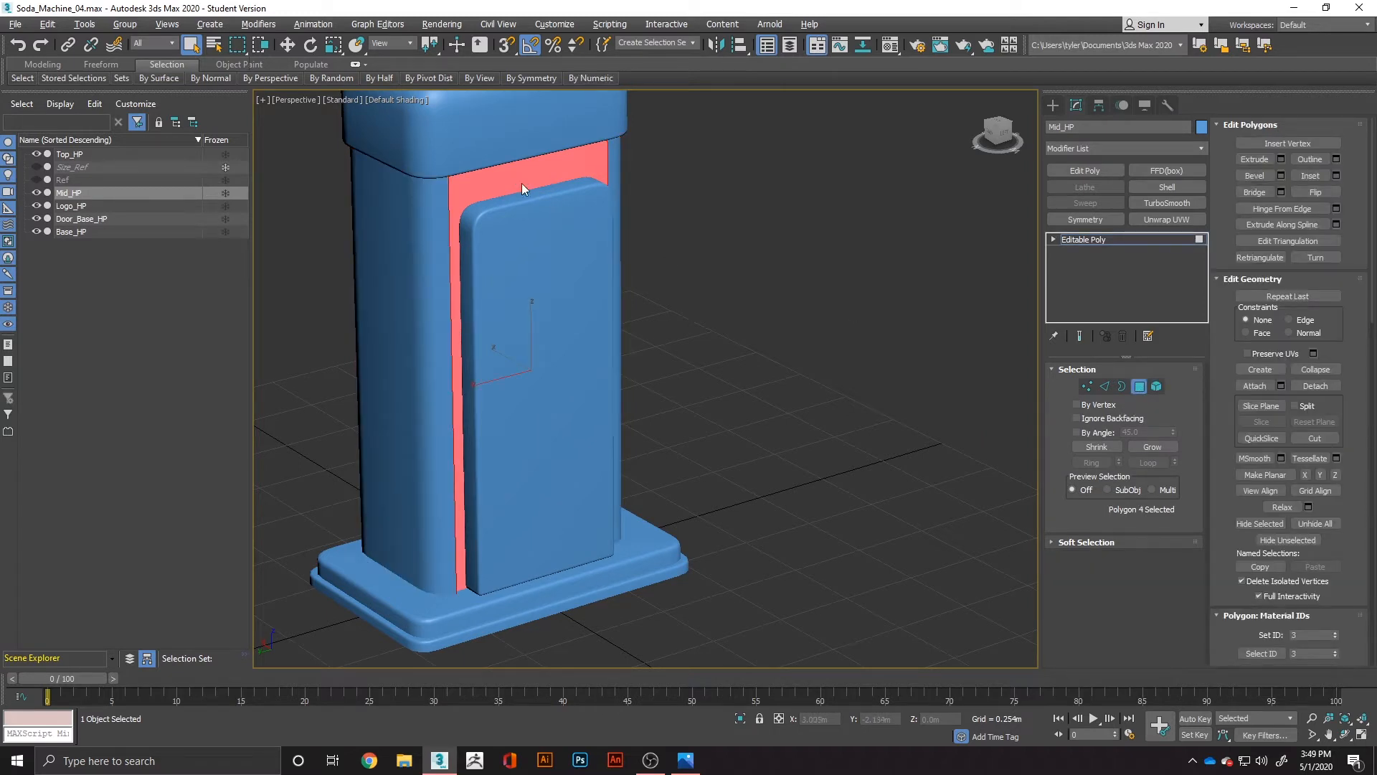
right_click(519, 189)
key(alt+q)
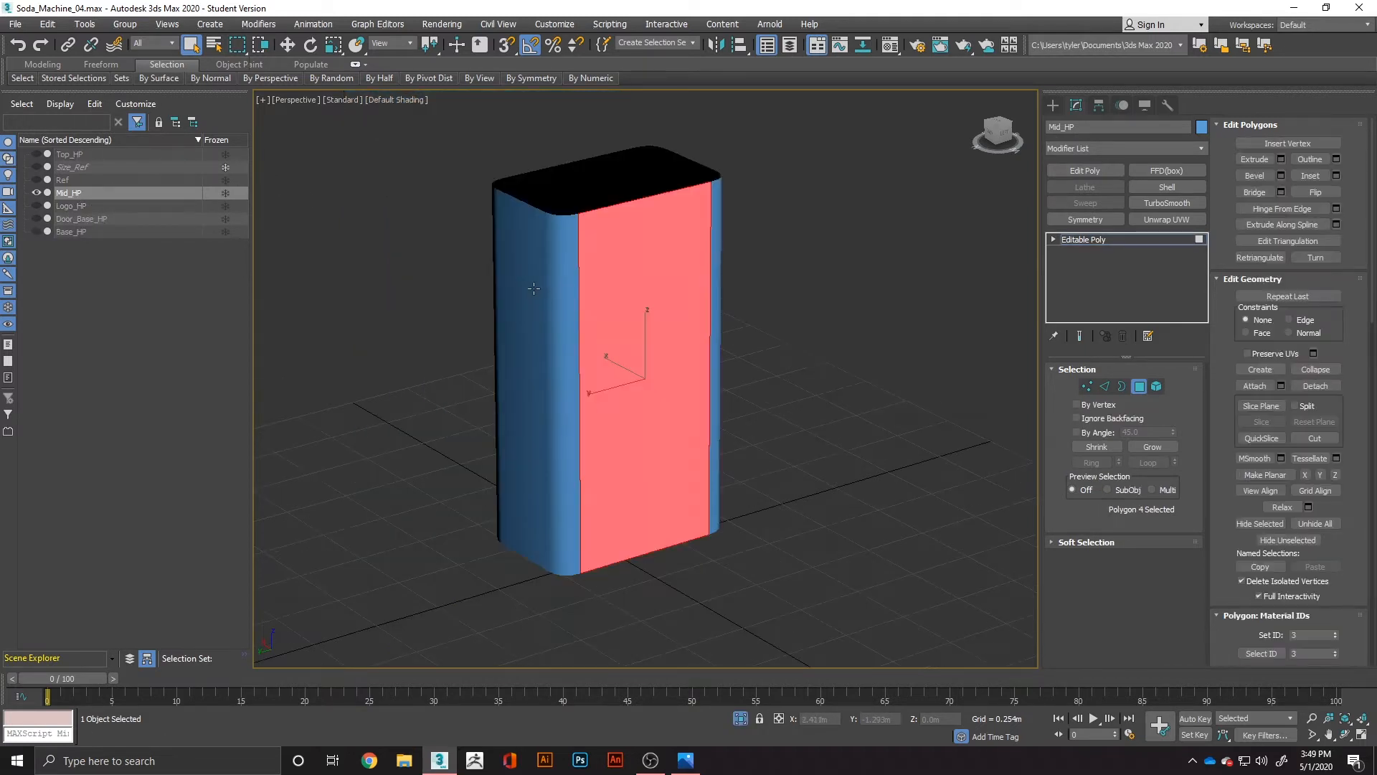
key(F4)
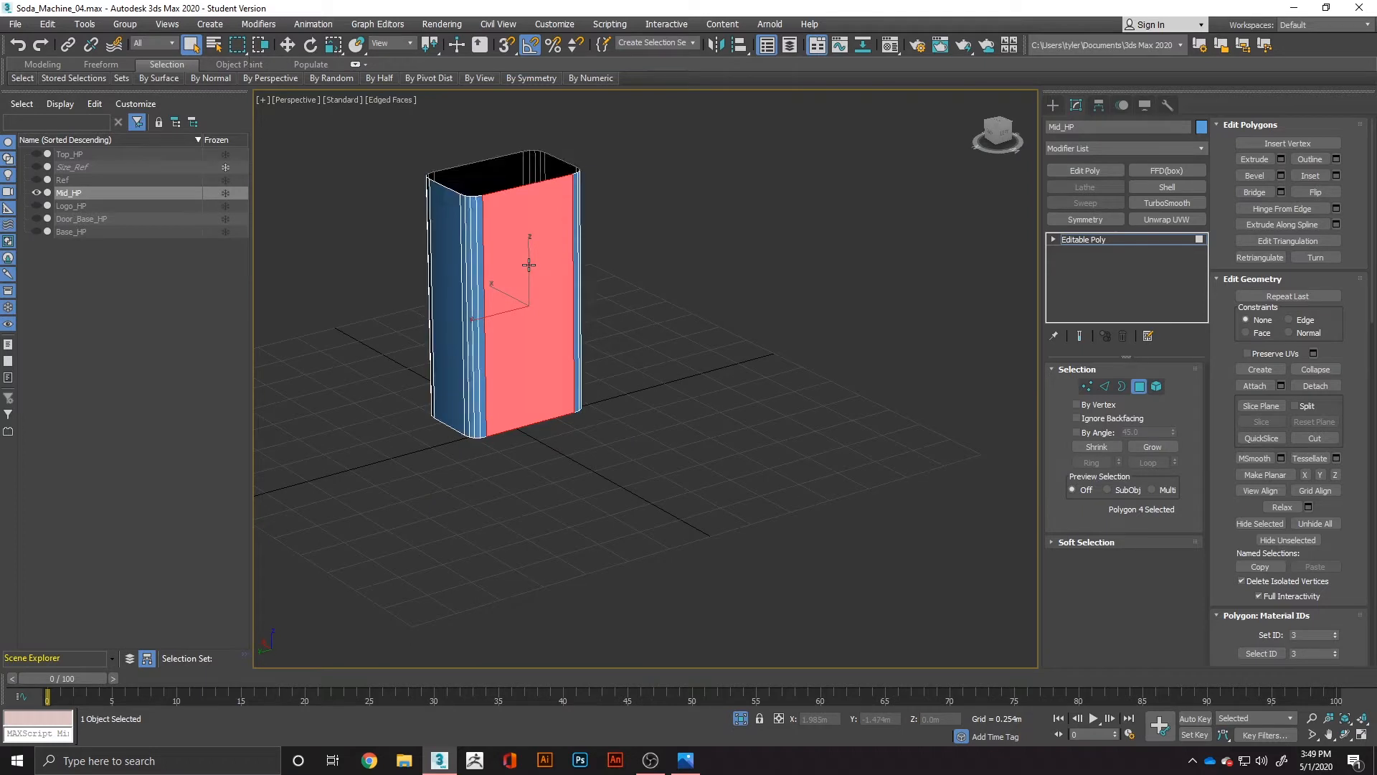
alt+middle_drag(664, 281, 664, 296)
click(664, 296)
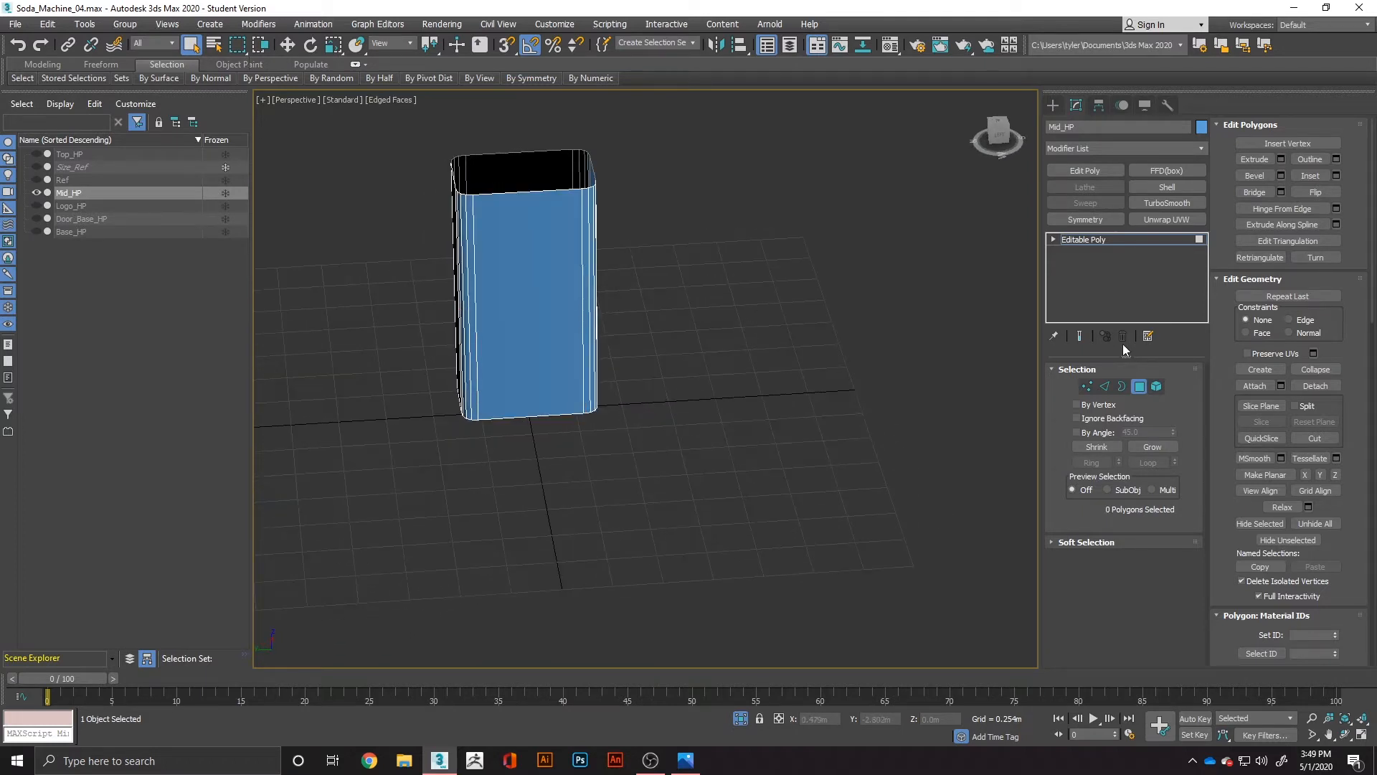
- Connect the upper and lower edges of the body's front face with 2 segments and a pinch of 49
key(2)
click(532, 192)
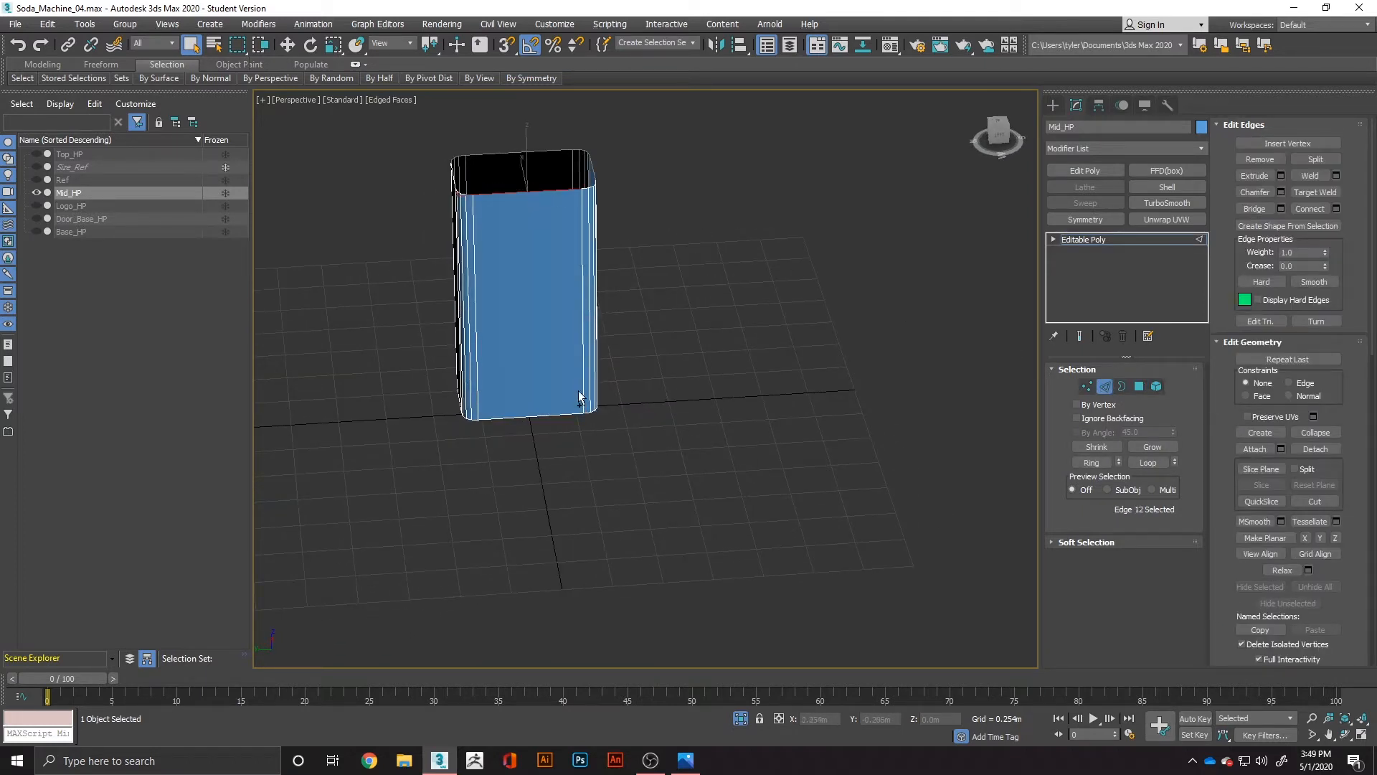
ctrl+click(538, 415)
mouse_move(540, 397)
alt+middle_down()
mouse_move(584, 286)
mouse_move(546, 394)
alt+middle_up()
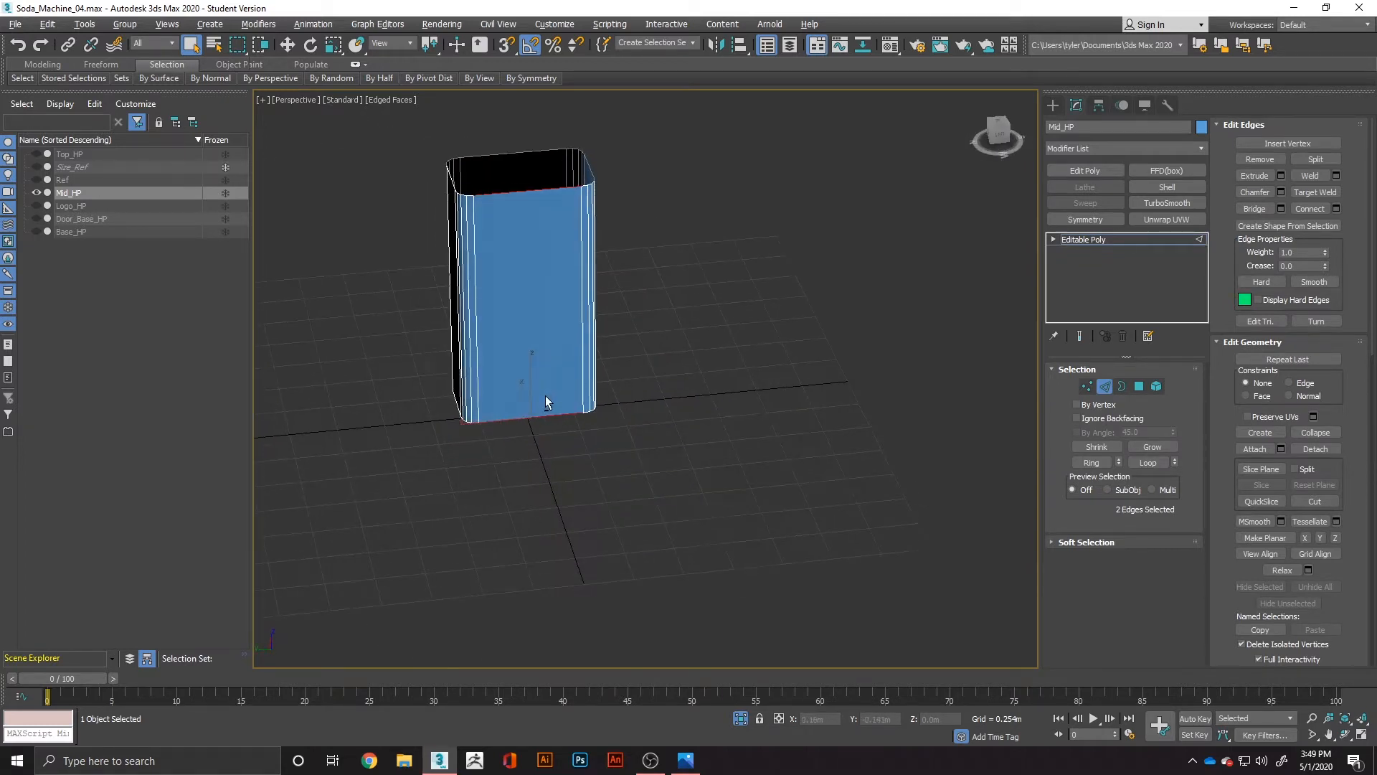
right_click(515, 313)
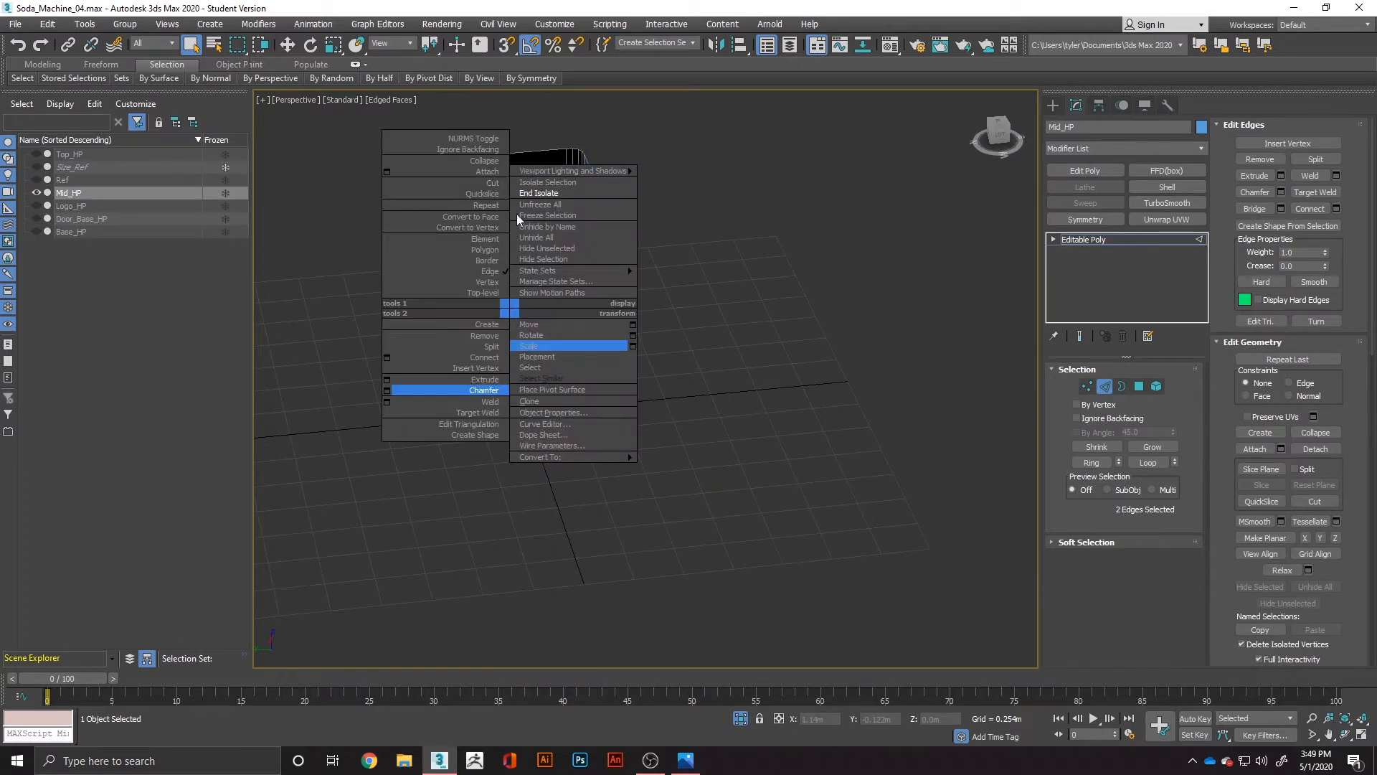
click(387, 356)
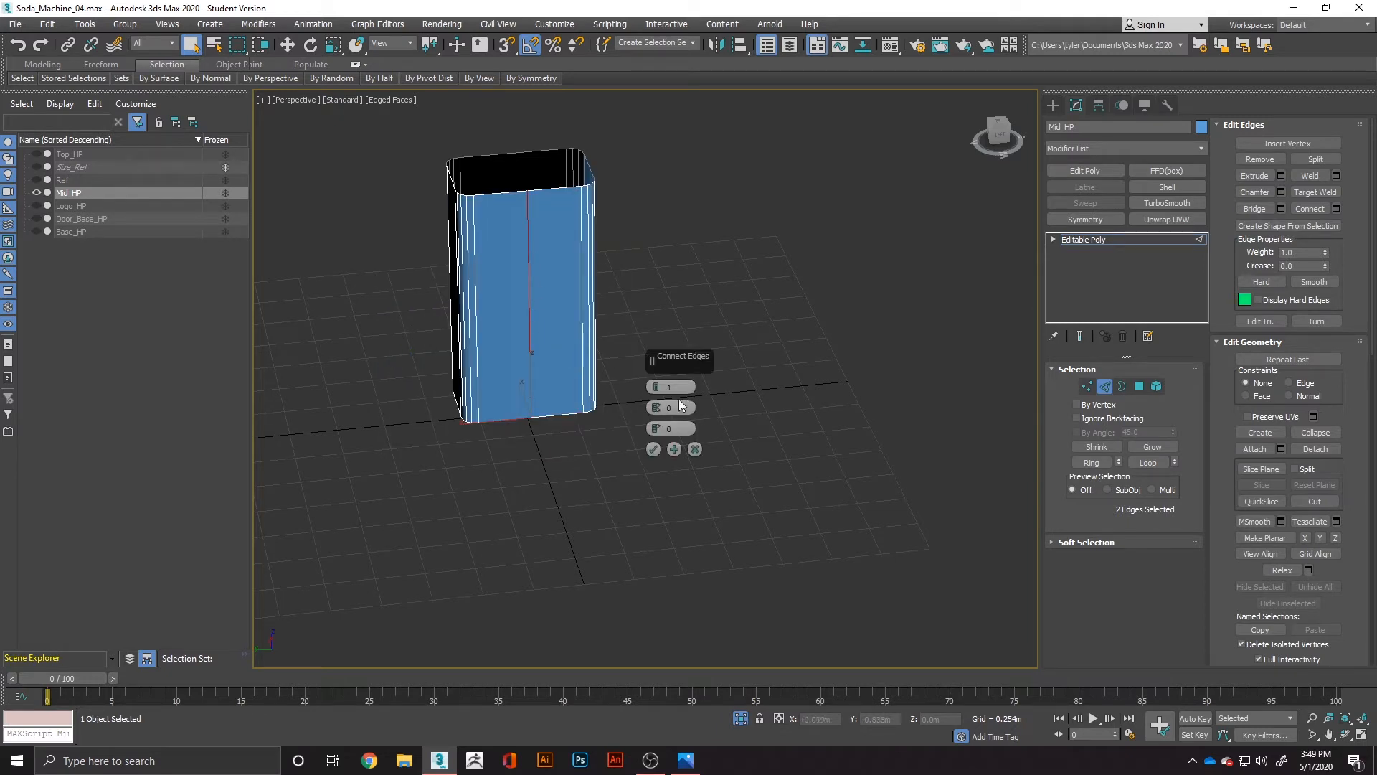
click(655, 385)
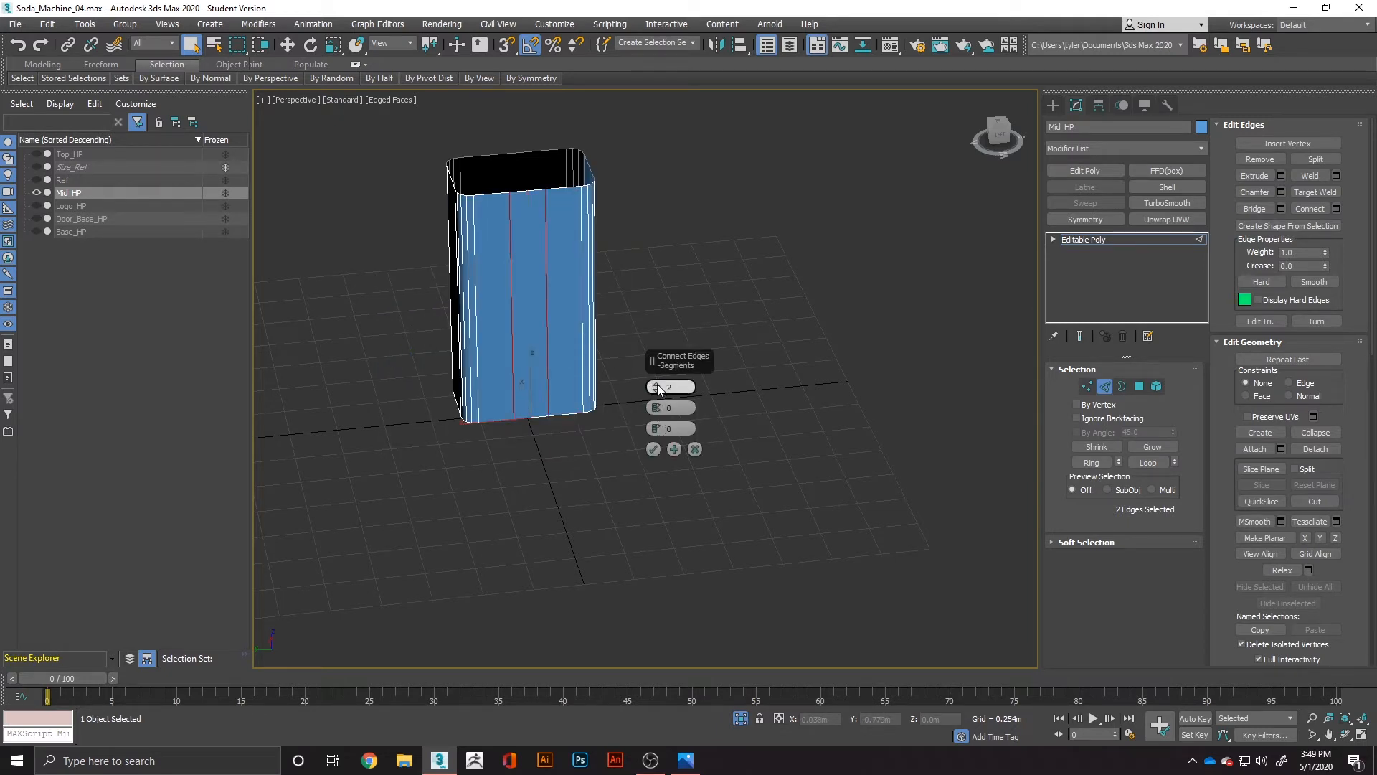
drag(660, 406, 660, 266)
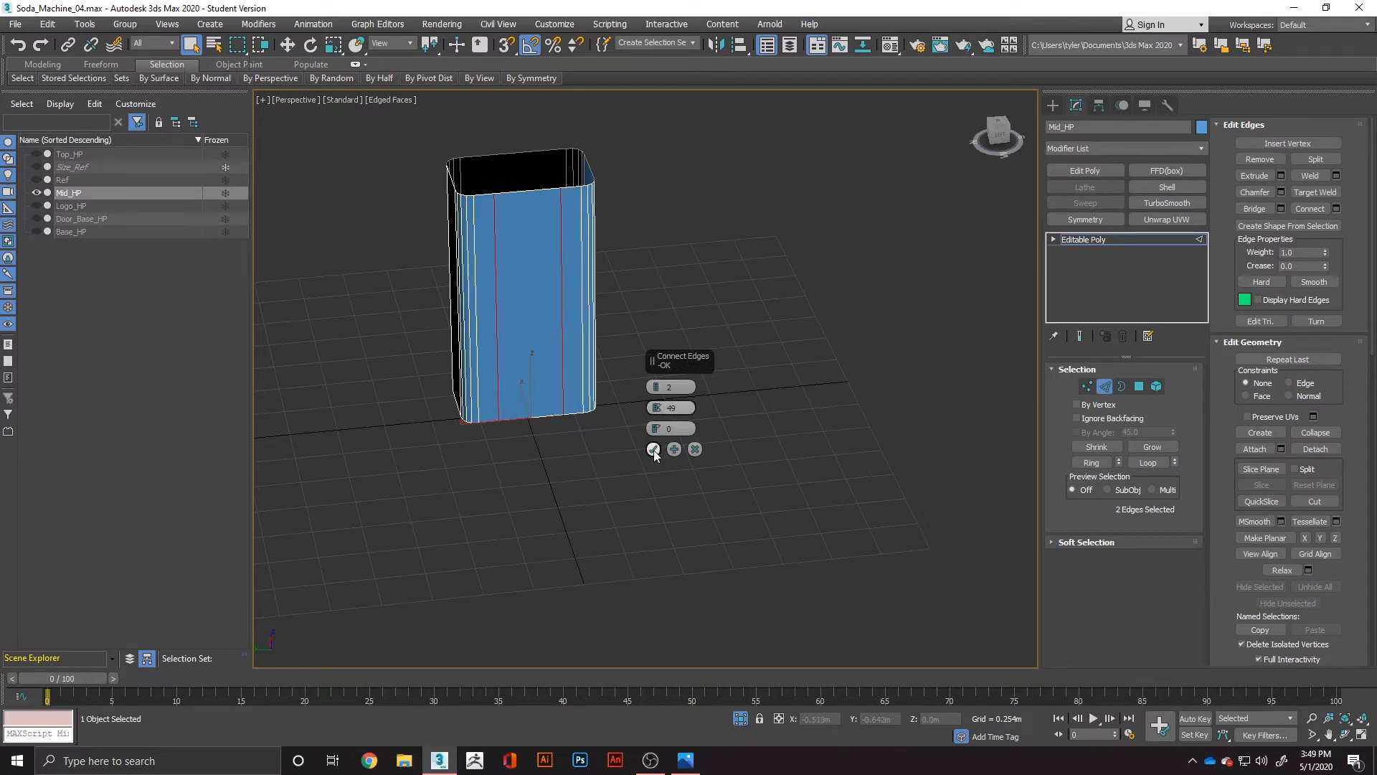
- Compare the two vertical connecting edges with Door_Base_HP by toggling object visibility, and accept the edge connection
click(37, 216)
click(37, 216)
click(37, 215)
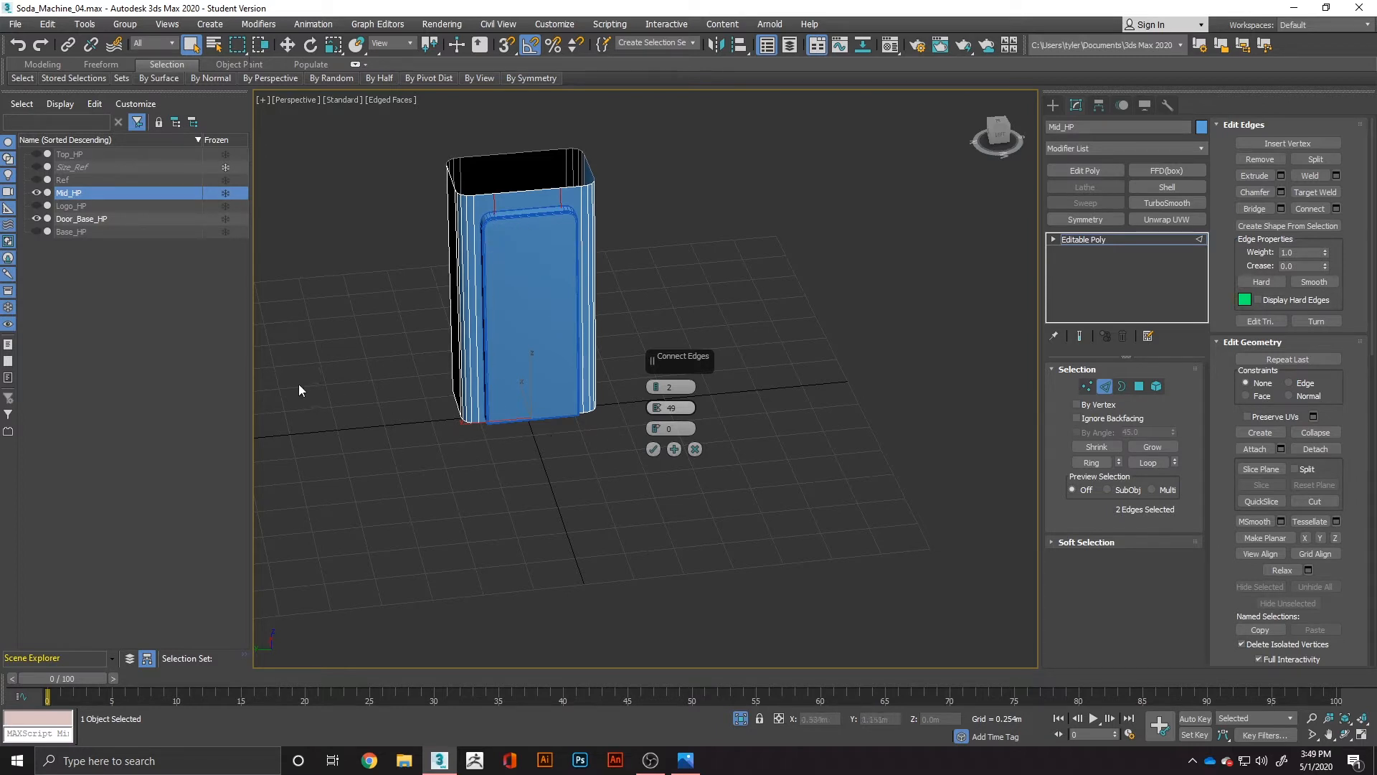
click(37, 194)
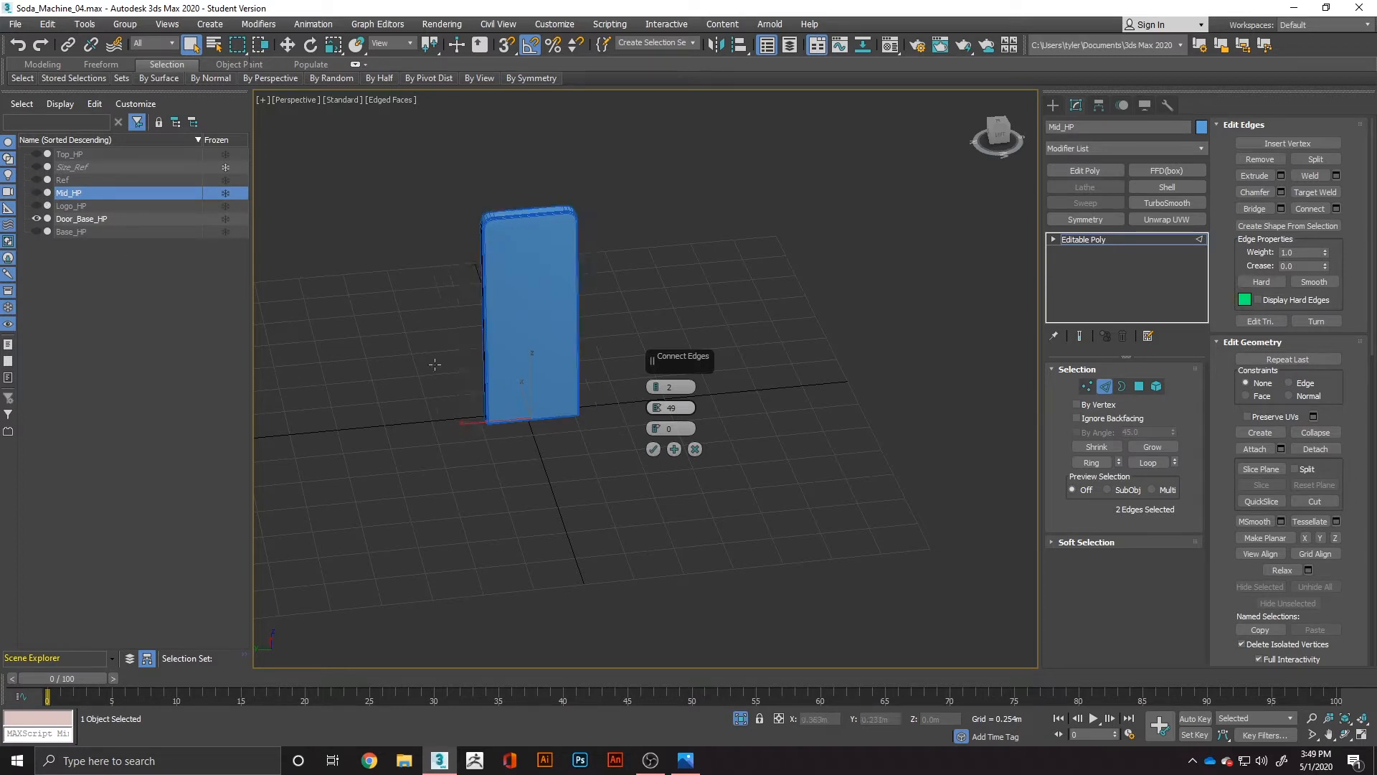
click(37, 194)
click(37, 218)
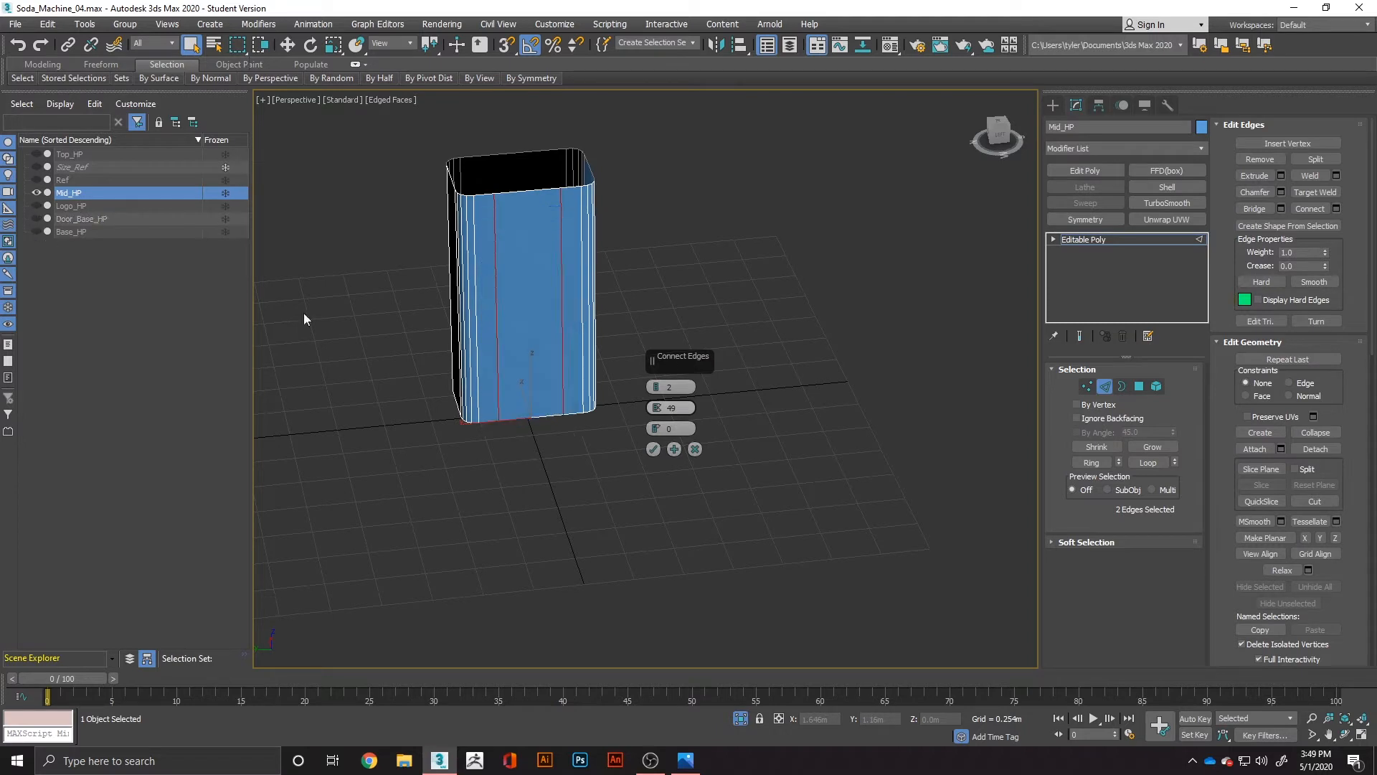
click(653, 450)
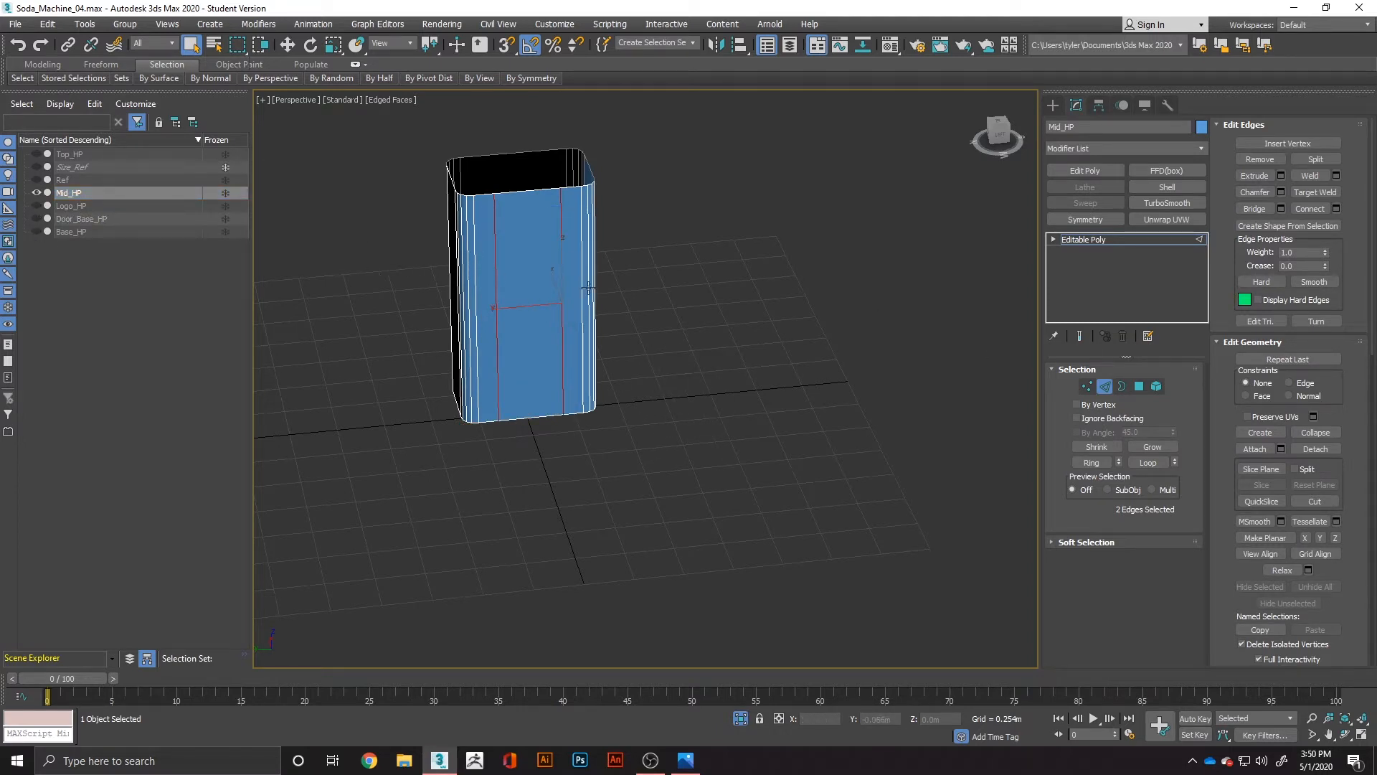
- Insert a horizontal SwiftLoop around the body, show Door_Base_HP, and raise the loop to about Z 1.225 m, near the door's upper edge
alt+middle_drag(646, 307, 720, 323)
click(721, 323)
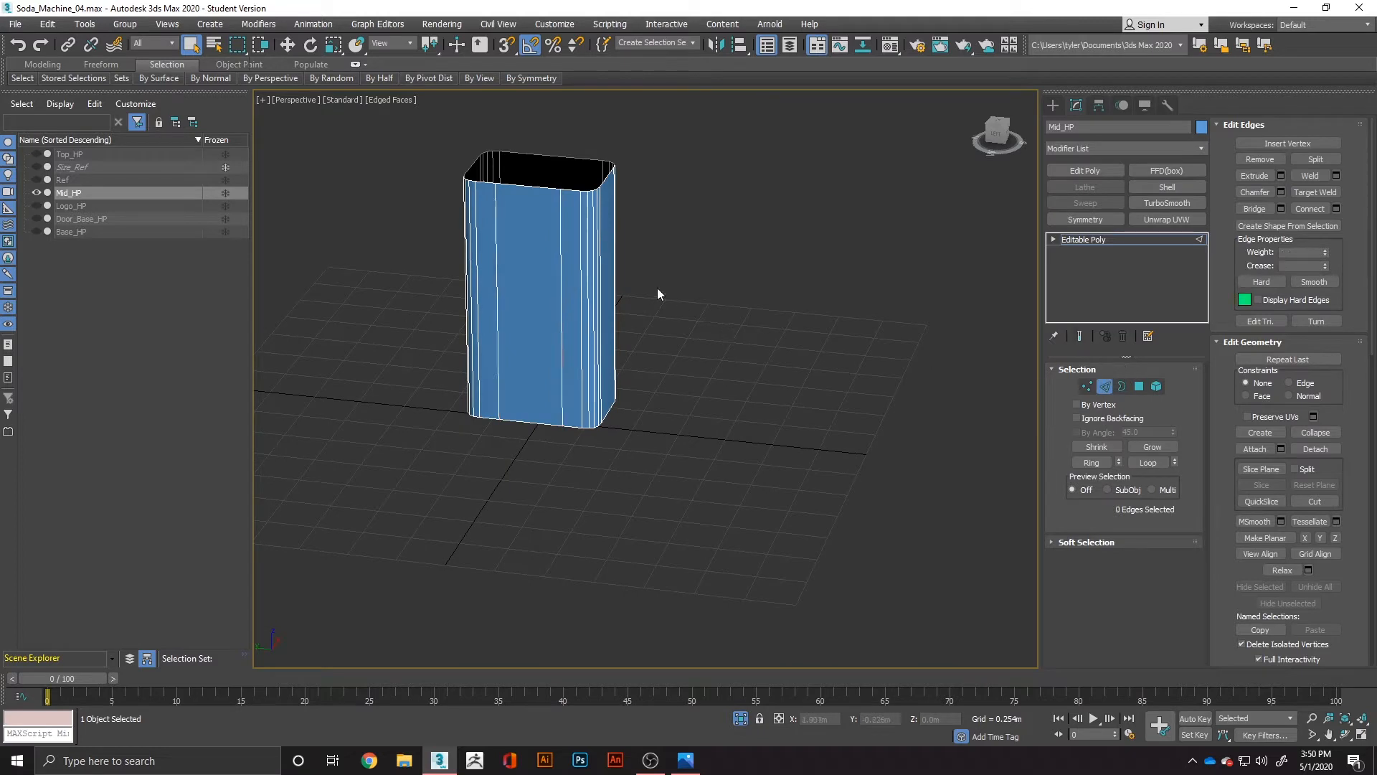
key(alt+1)
click(583, 259)
click(36, 218)
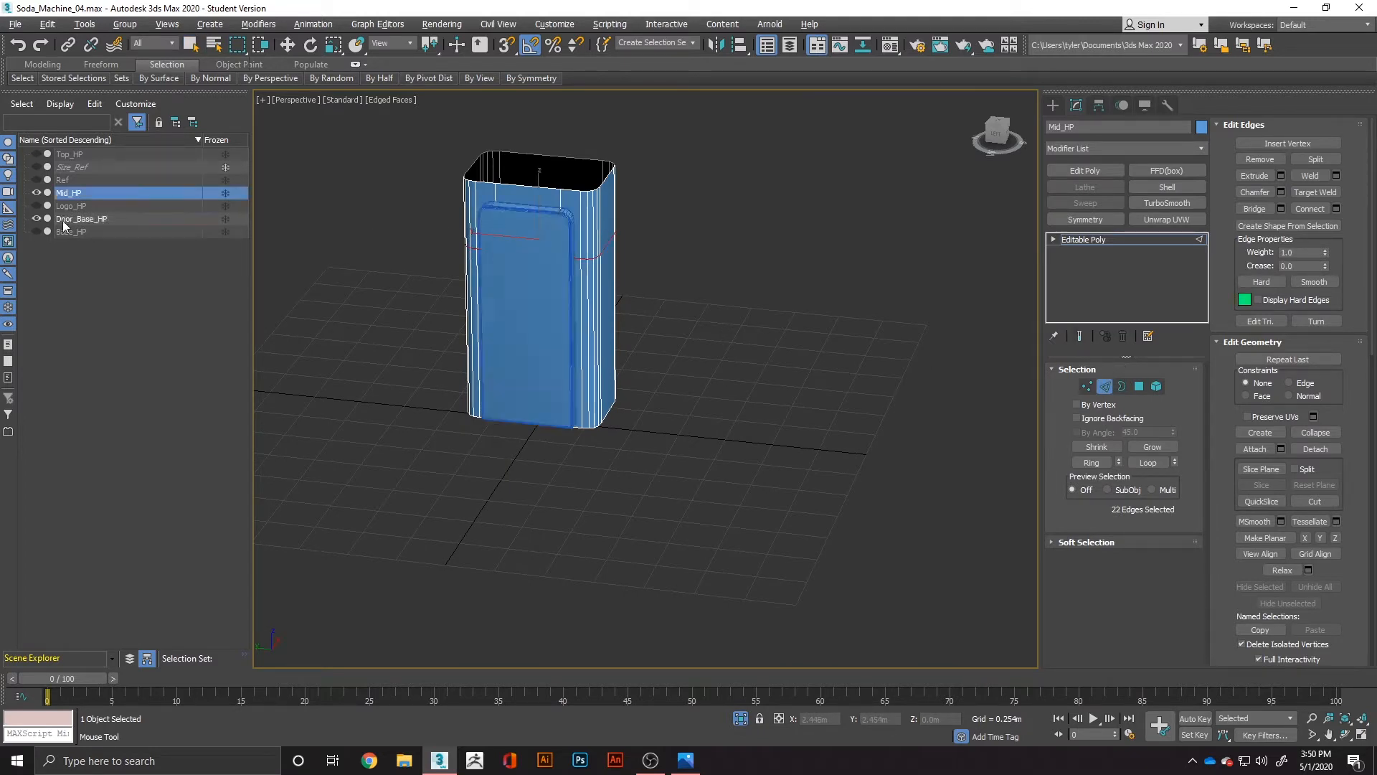
key(w)
drag(538, 241, 548, 169)
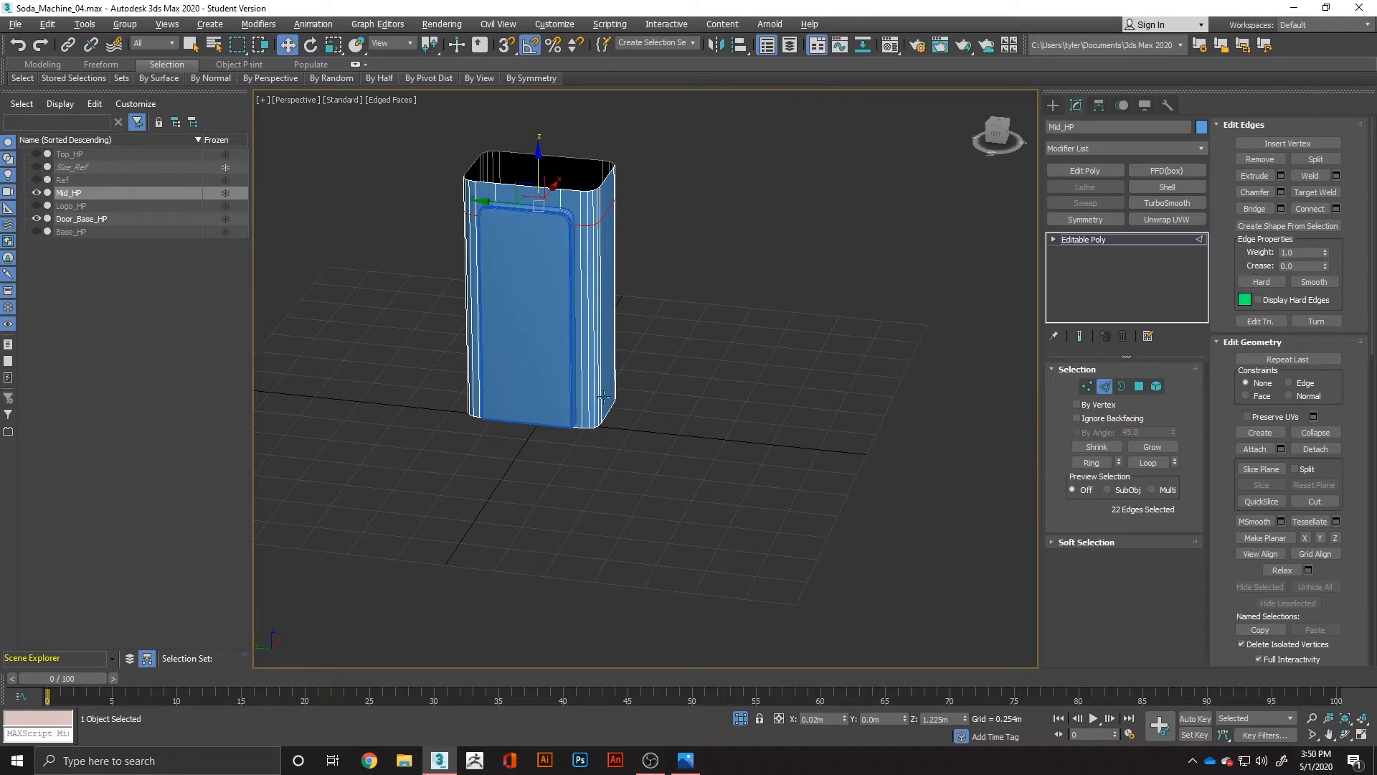
- Insert a second horizontal edge loop near the body's base at about Z 0.224 m, compare it with the door, and hide Door_Base_HP
key(alt+1)
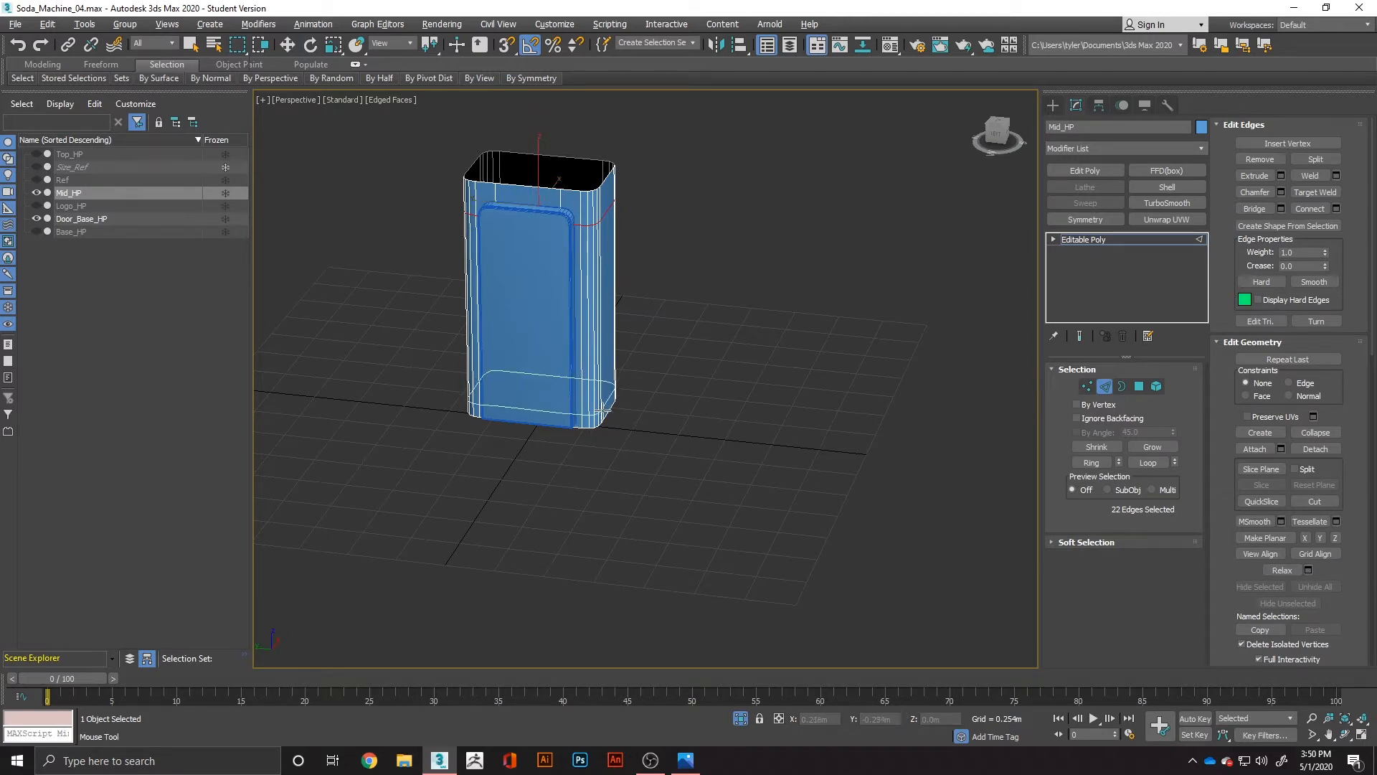
click(602, 373)
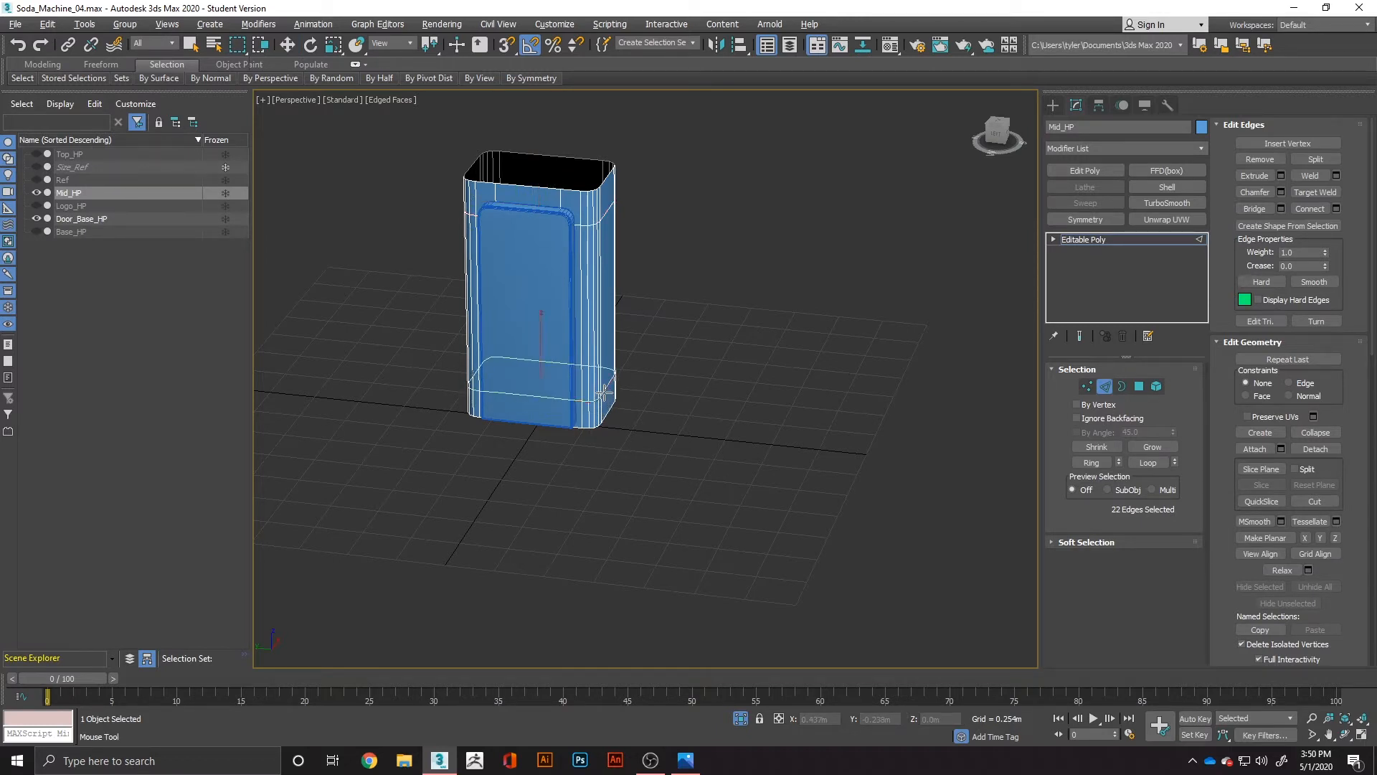
key(w)
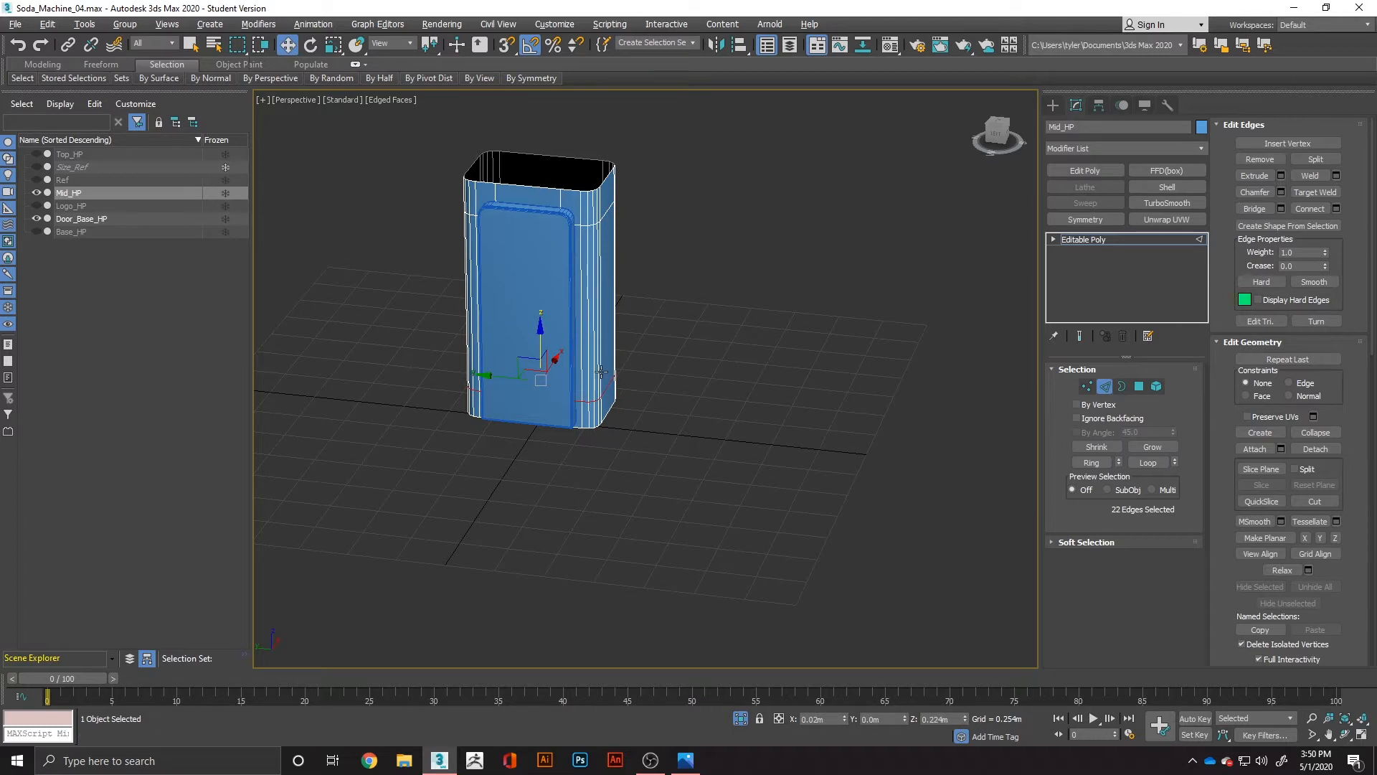
click(36, 193)
click(37, 193)
click(36, 218)
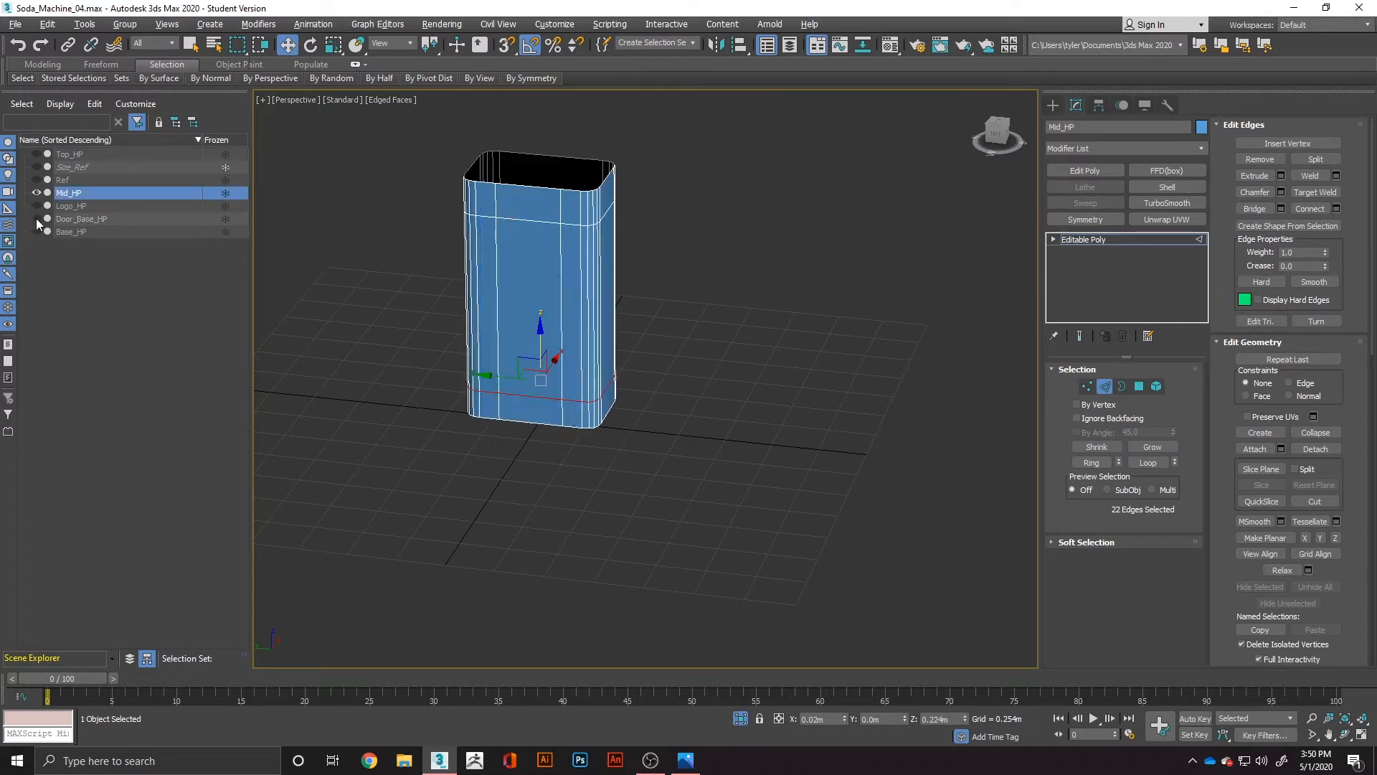
- Delete the central polygon of the body's front face to cut the door opening
click(1139, 386)
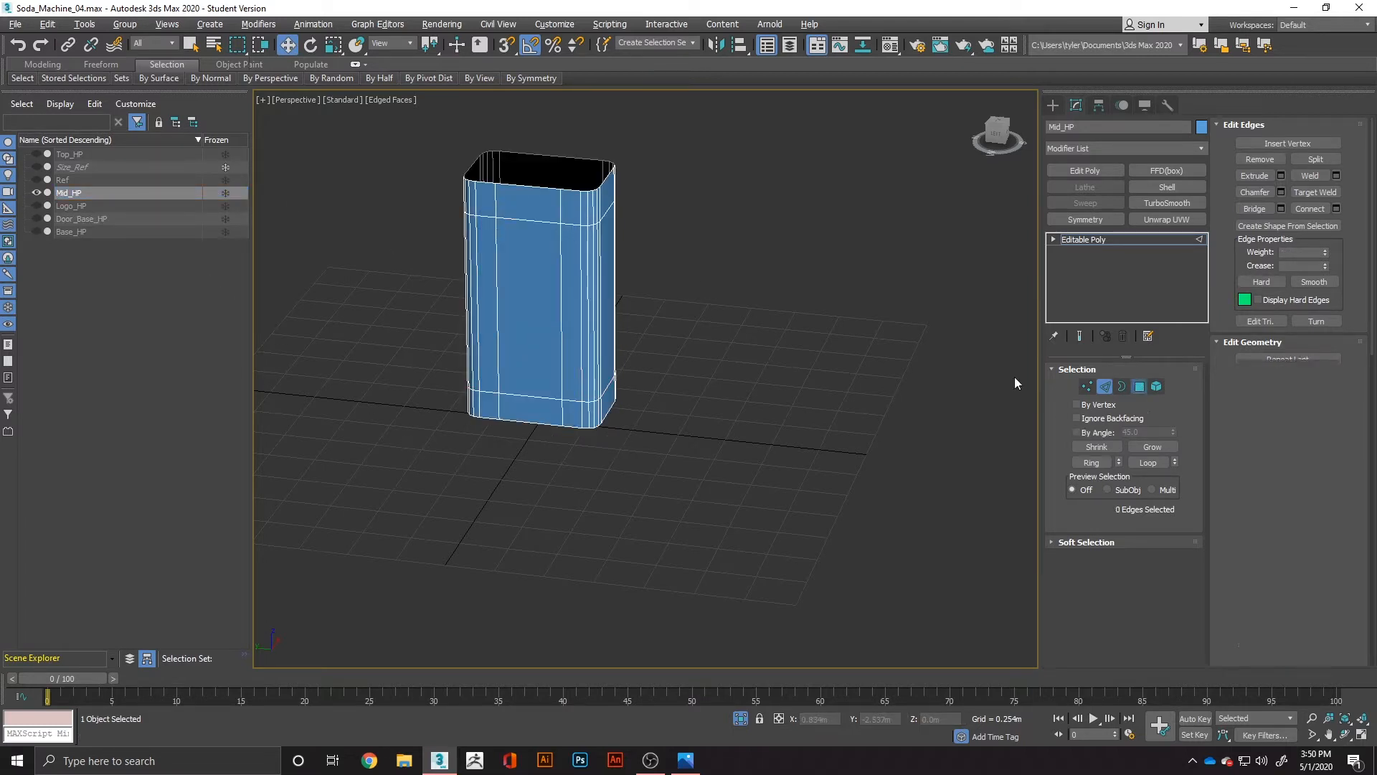
click(525, 298)
key(Delete)
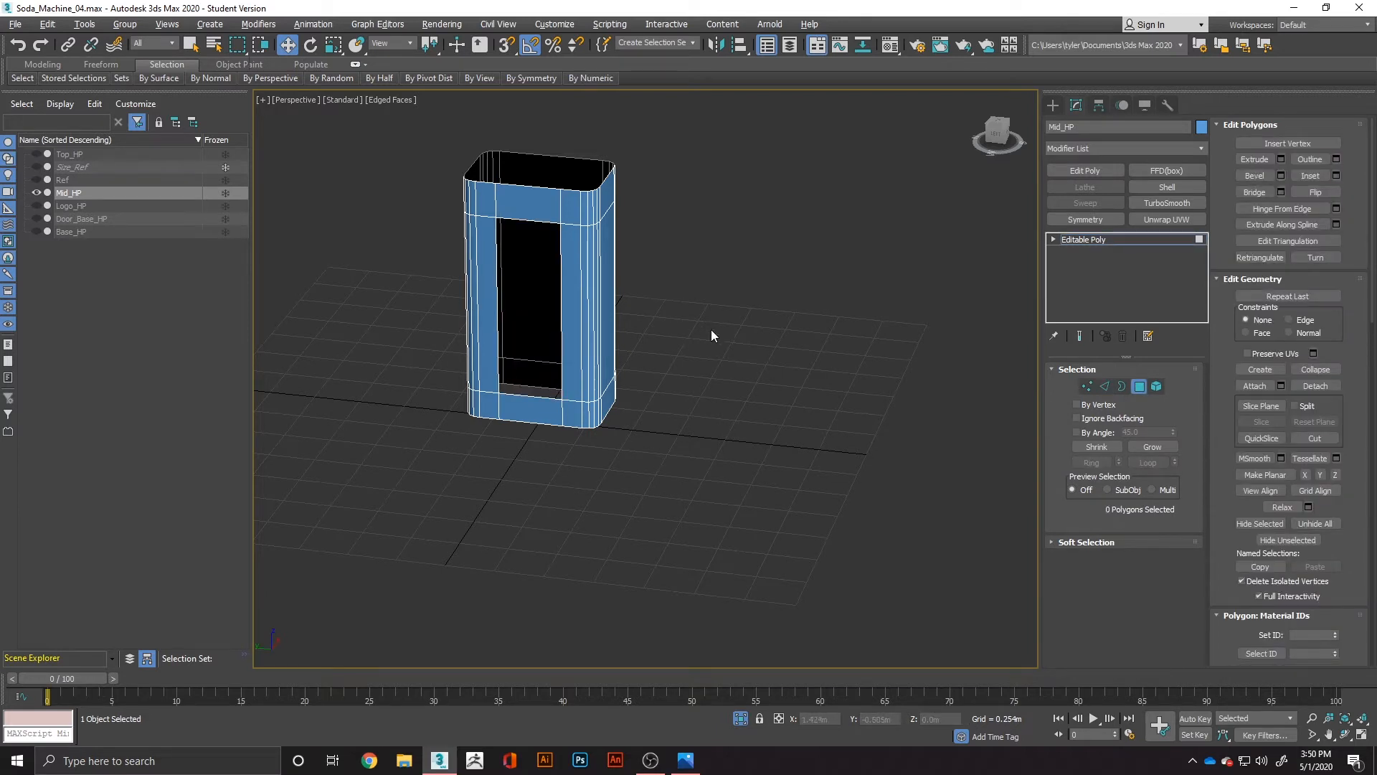
alt+middle_drag(629, 343, 677, 365)
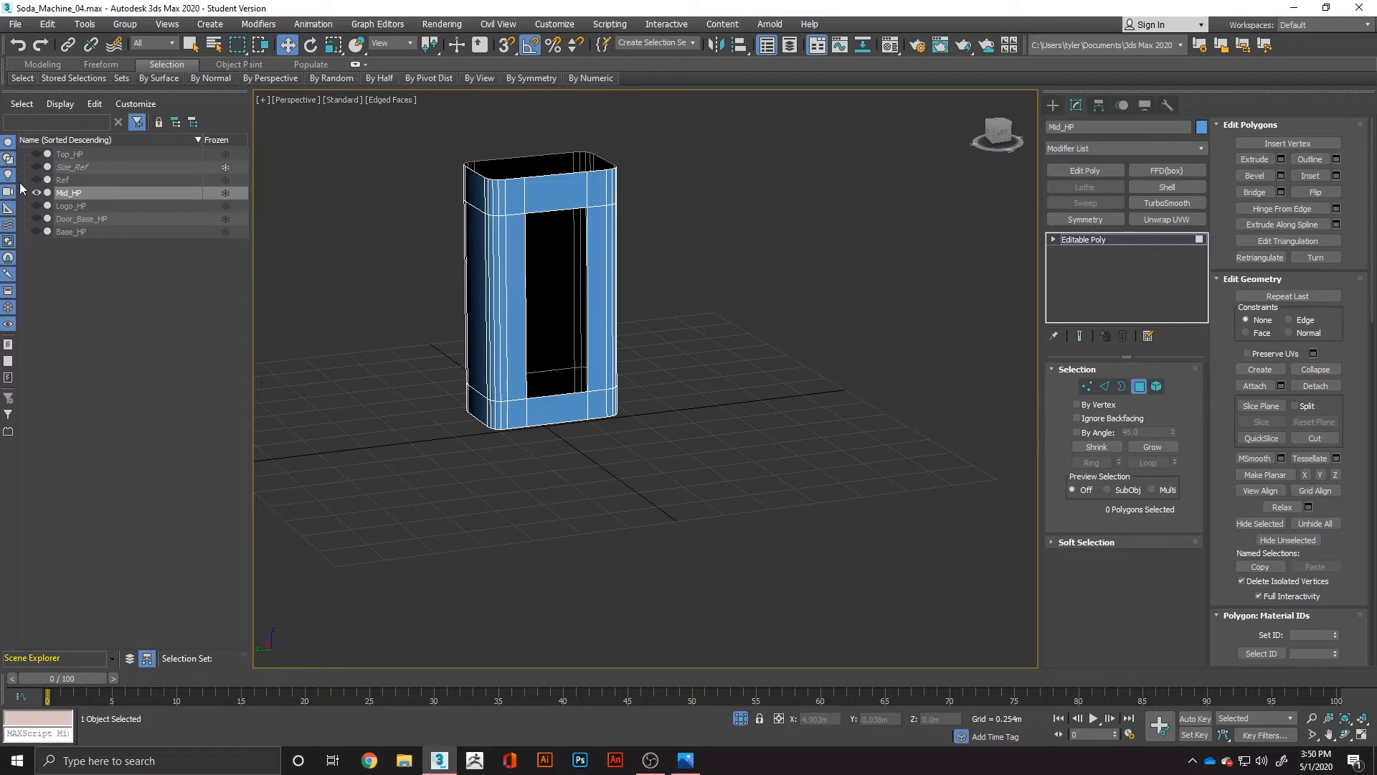
- End the isolation to show all vending machine parts, and check the door's window in the concept art
right_click(360, 321)
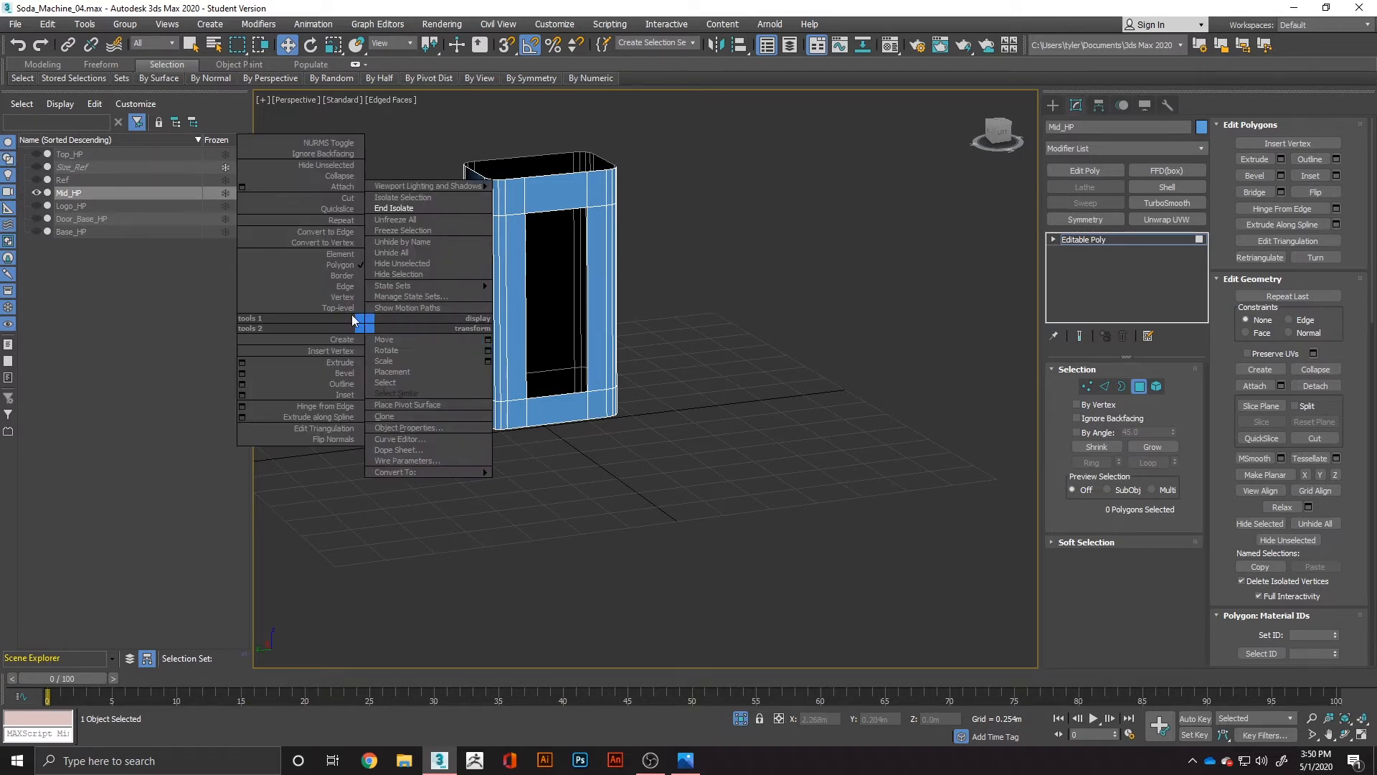
click(387, 221)
scroll(619, 321, down, 3)
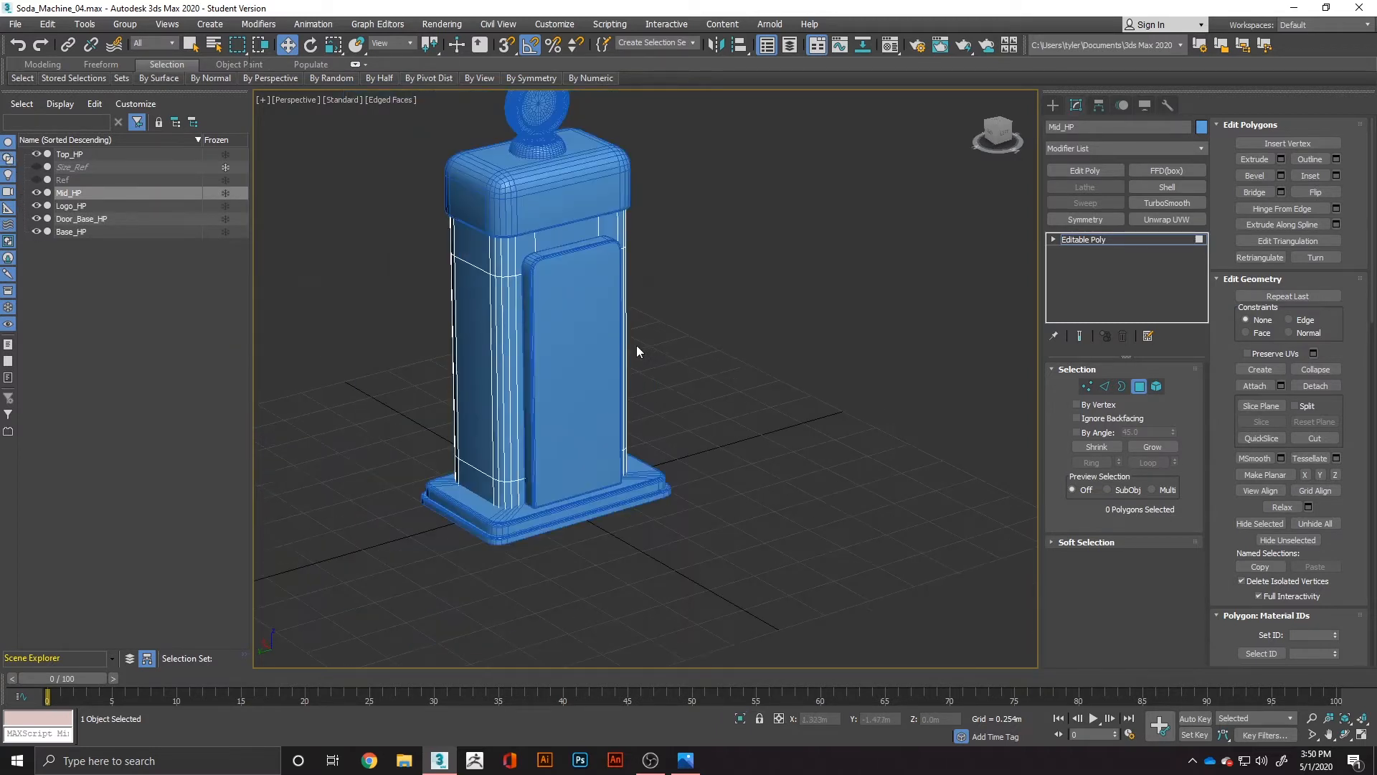
alt+middle_drag(739, 405, 523, 301)
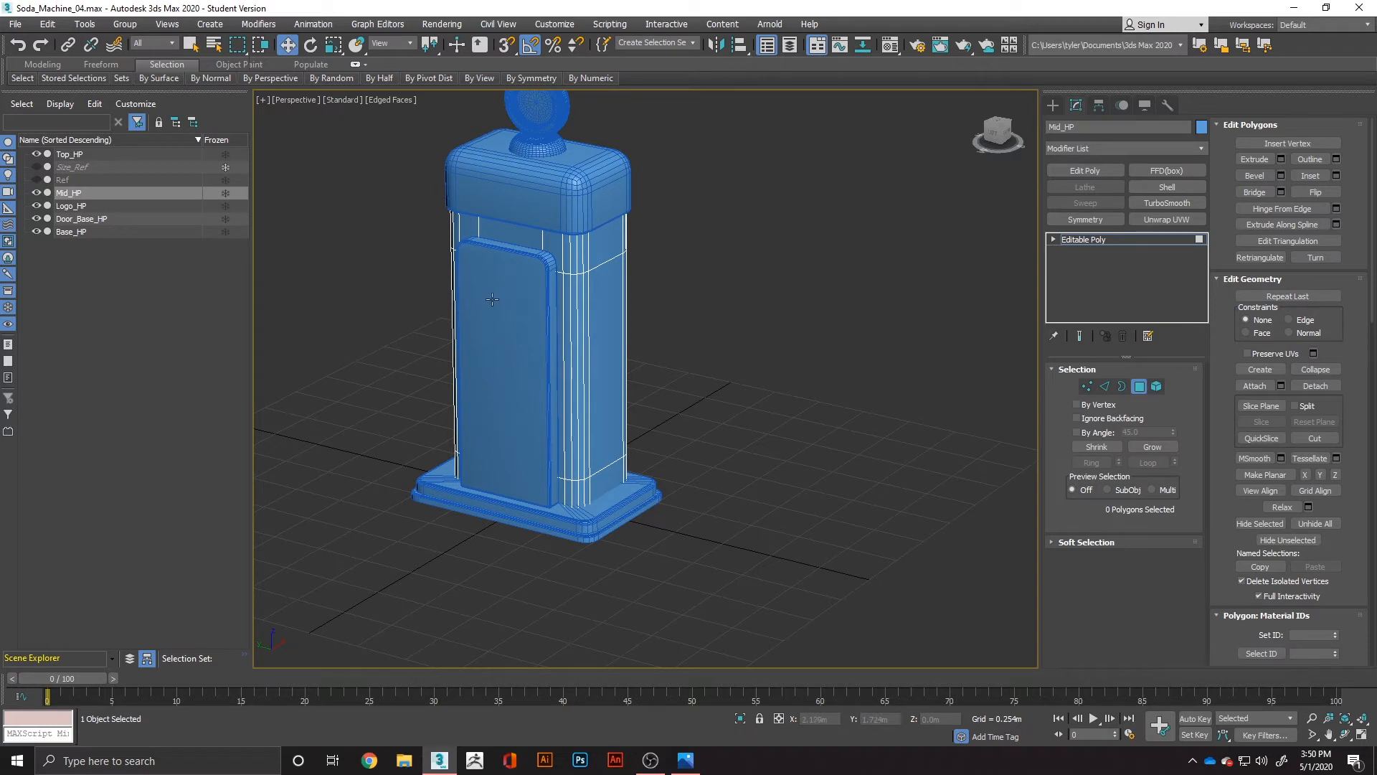
key(alt+Tab)
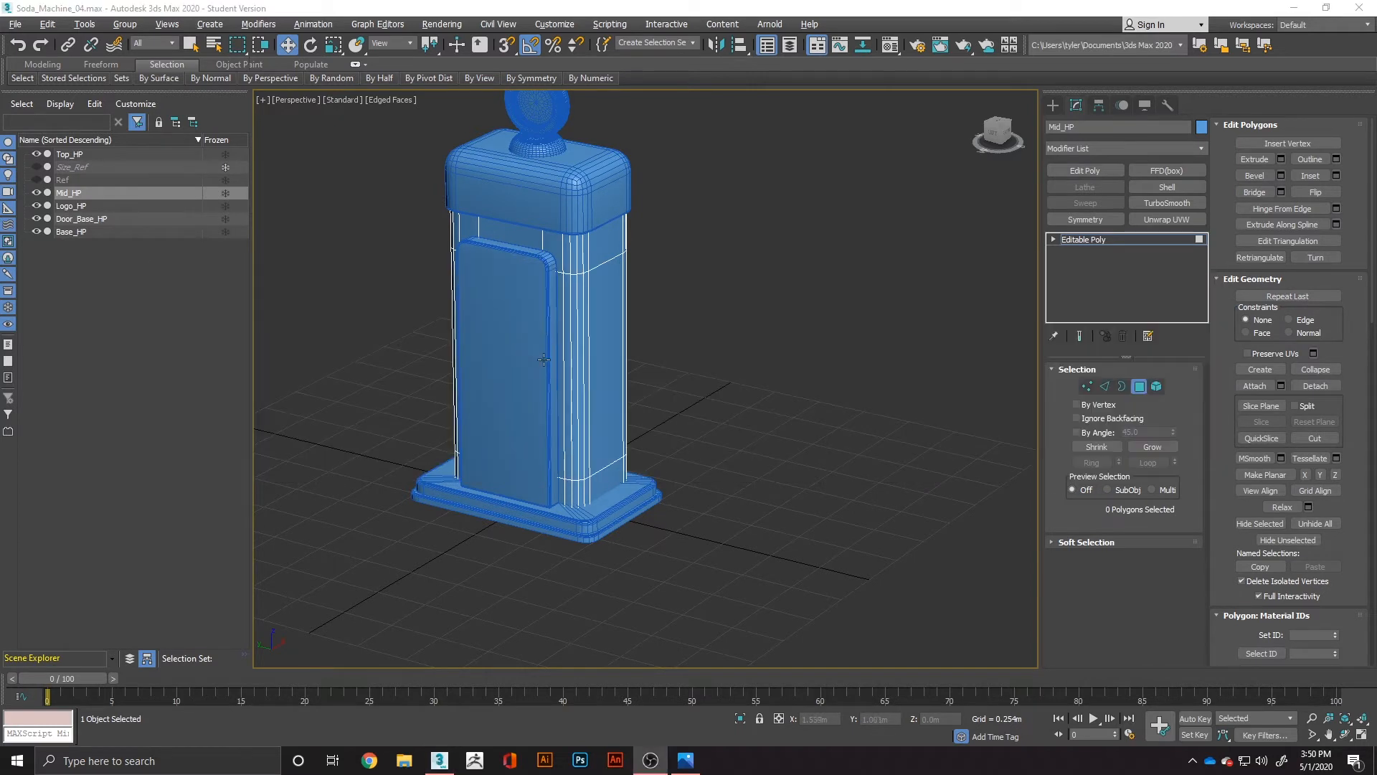
key(alt+Tab)
key(alt+Tab)
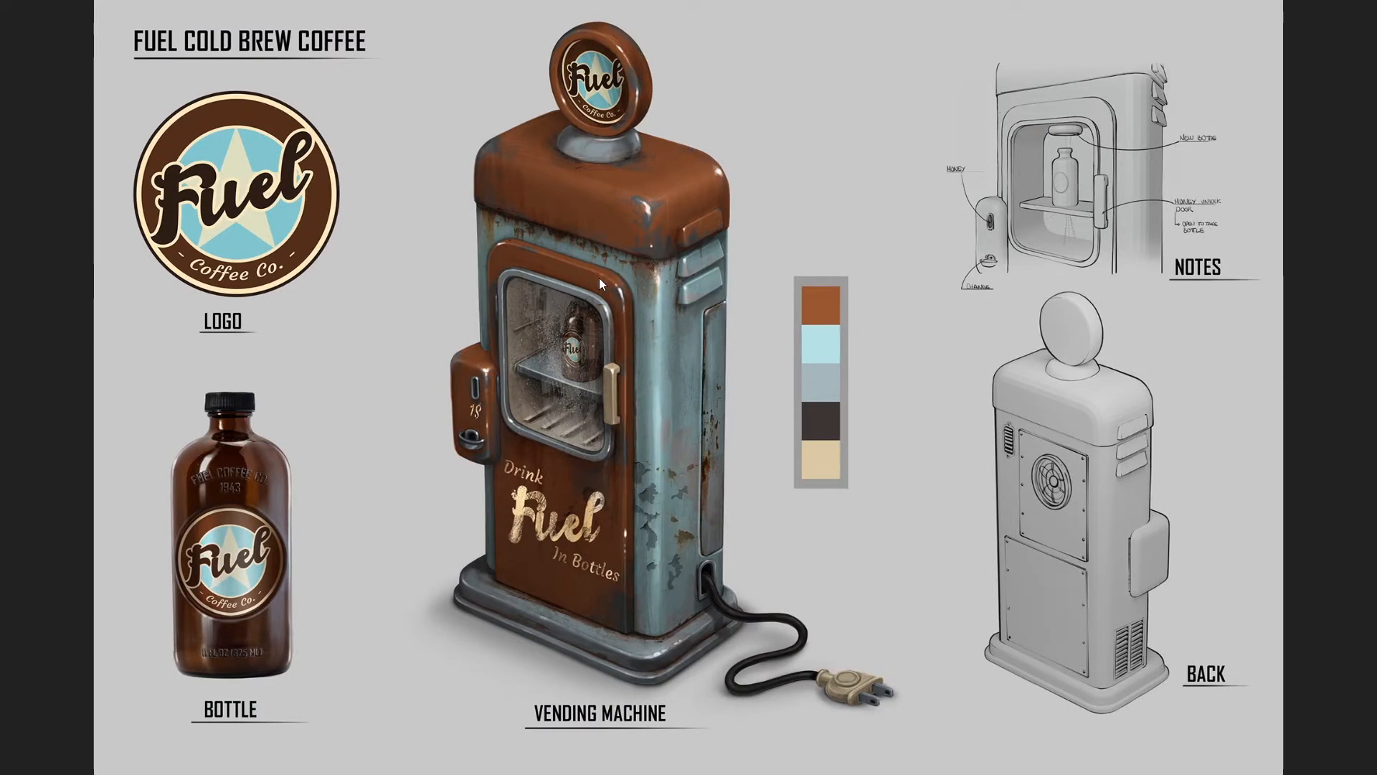
key(alt+Tab)
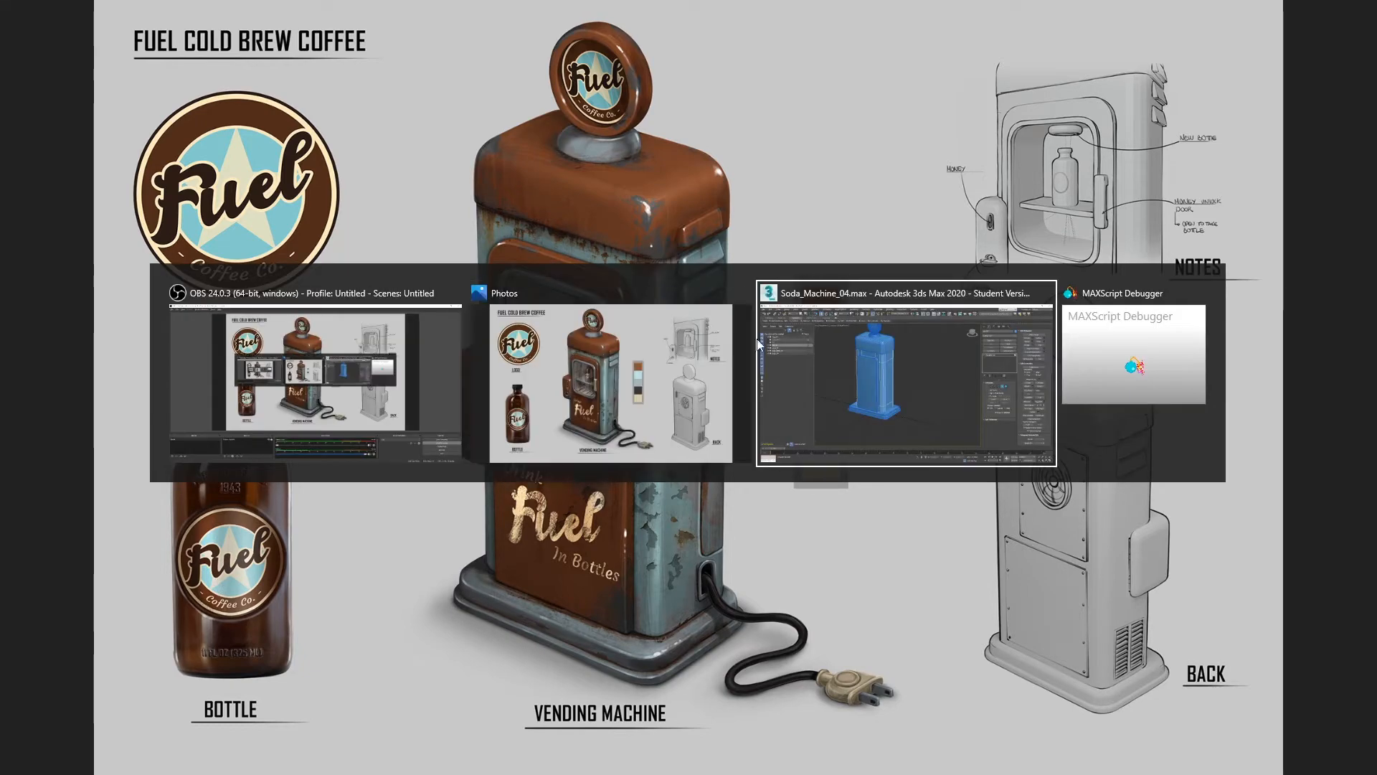
- Clone Door_Base_HP as a copy named Door_Window_HP
click(99, 217)
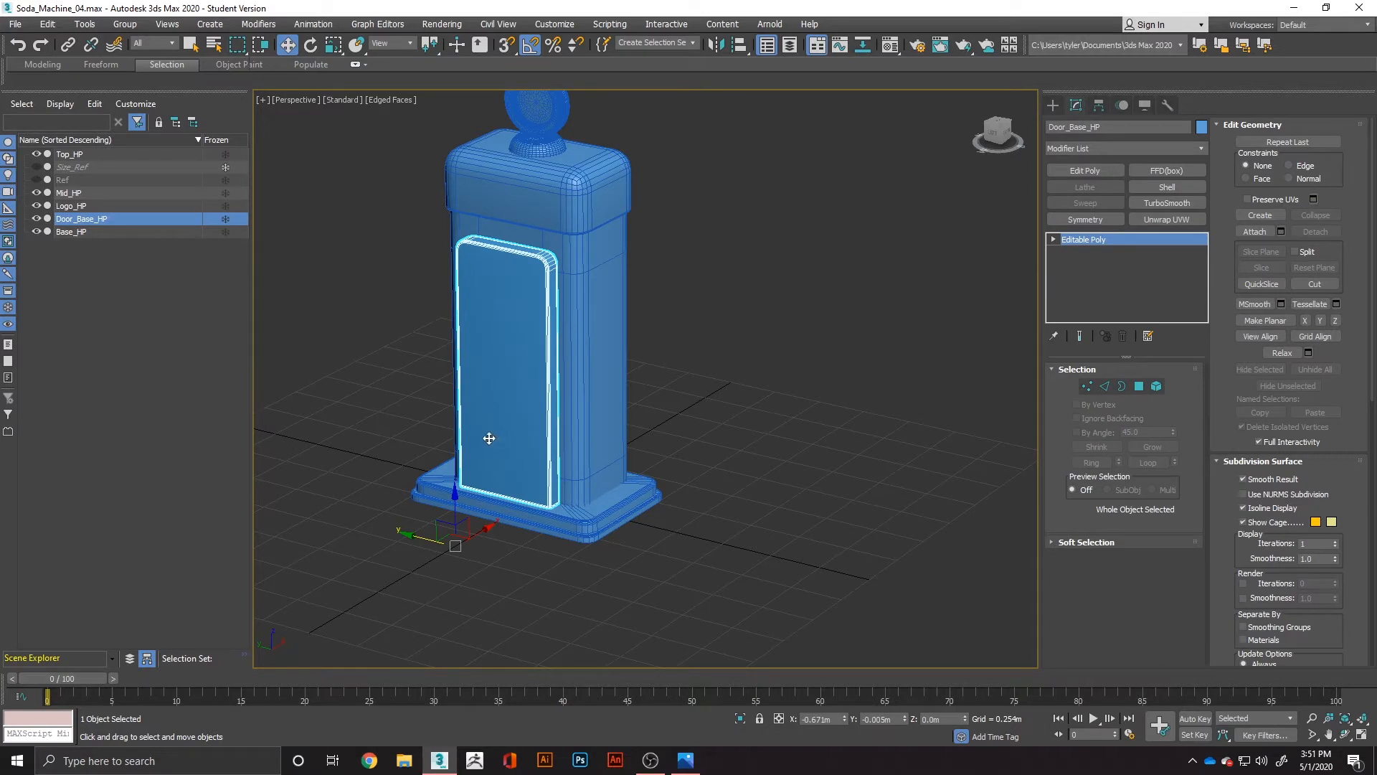
shift+drag(501, 442, 597, 409)
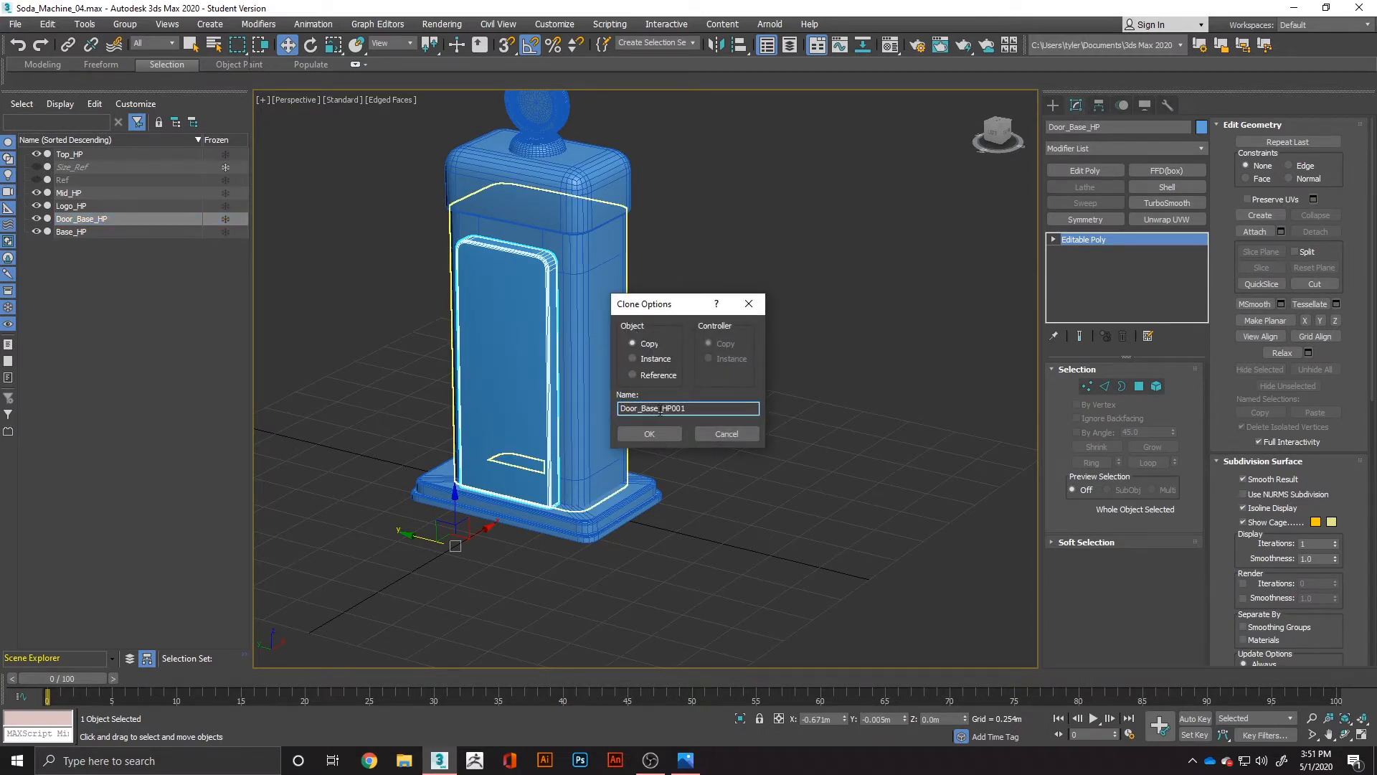
drag(687, 409, 615, 409)
click(687, 407)
click(657, 409)
key(BackSpace)
key(BackSpace)
key(BackSpace)
key(BackSpace)
text(Window)
drag(691, 408, 682, 408)
key(BackSpace)
key(Return)
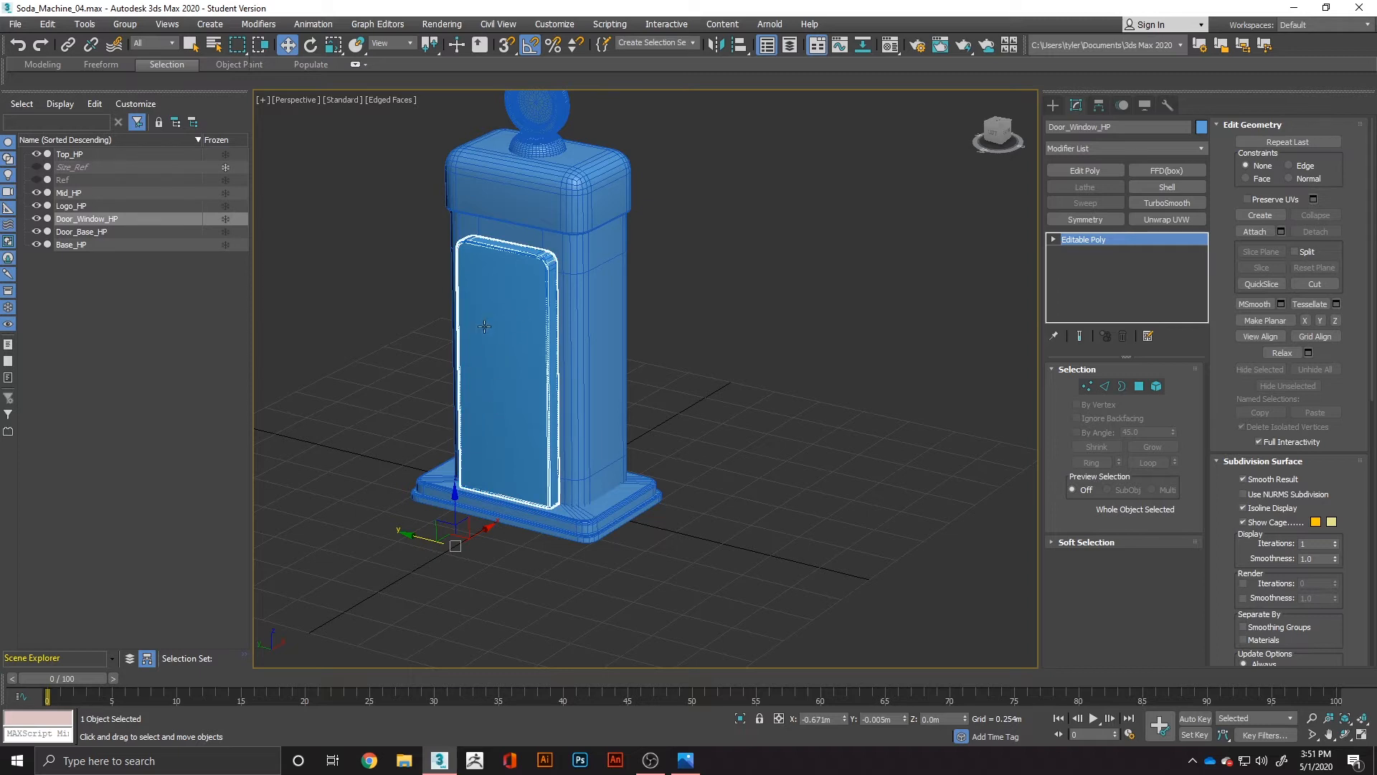
- Center the pivot of Door_Window_HP to the object
click(1100, 108)
click(1115, 206)
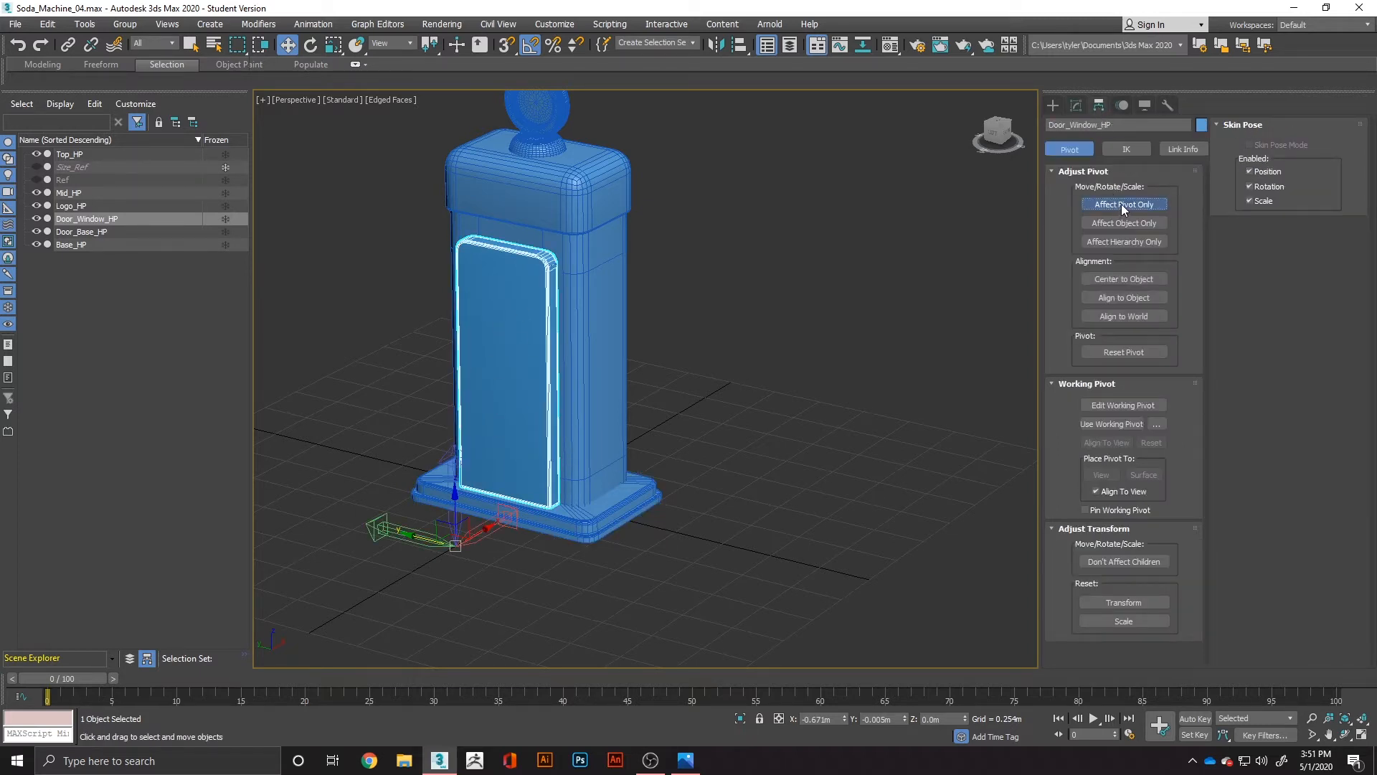
click(1132, 277)
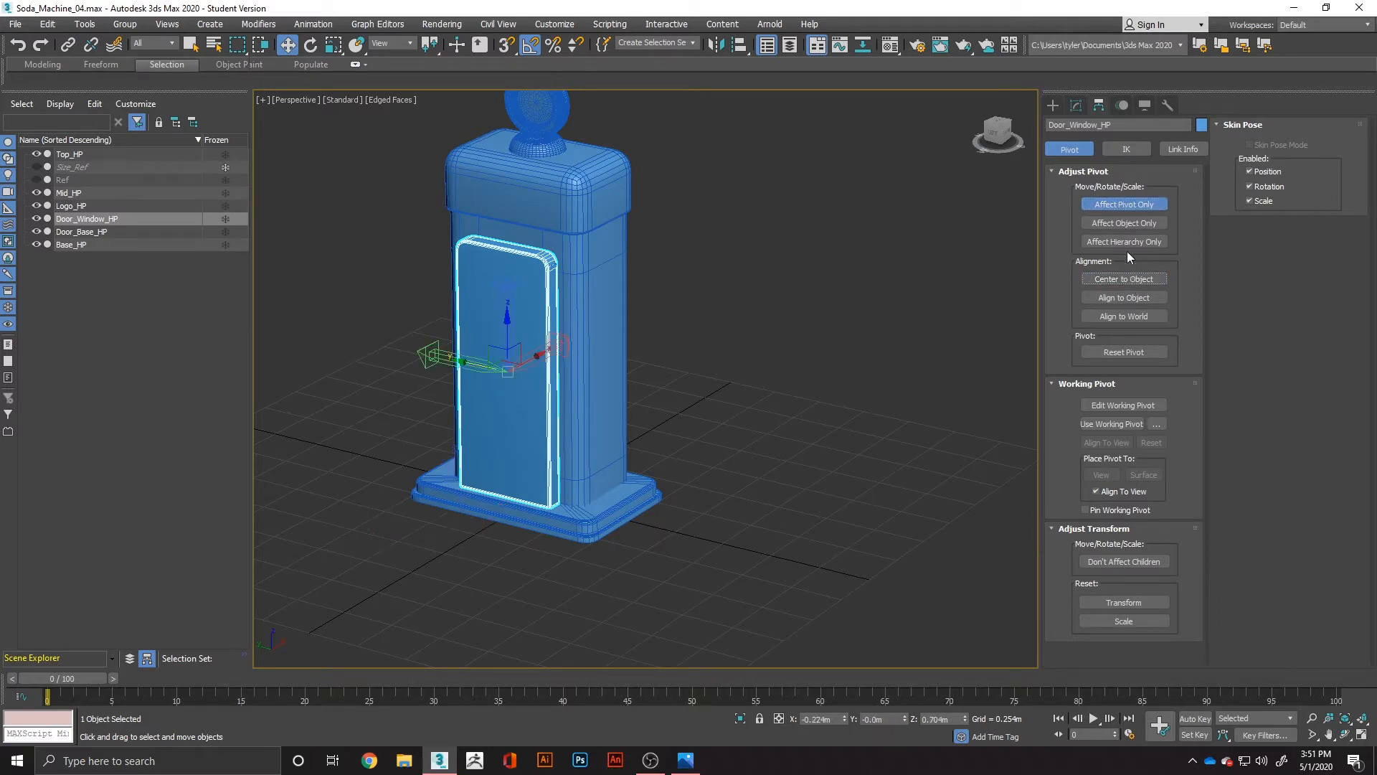
click(1133, 204)
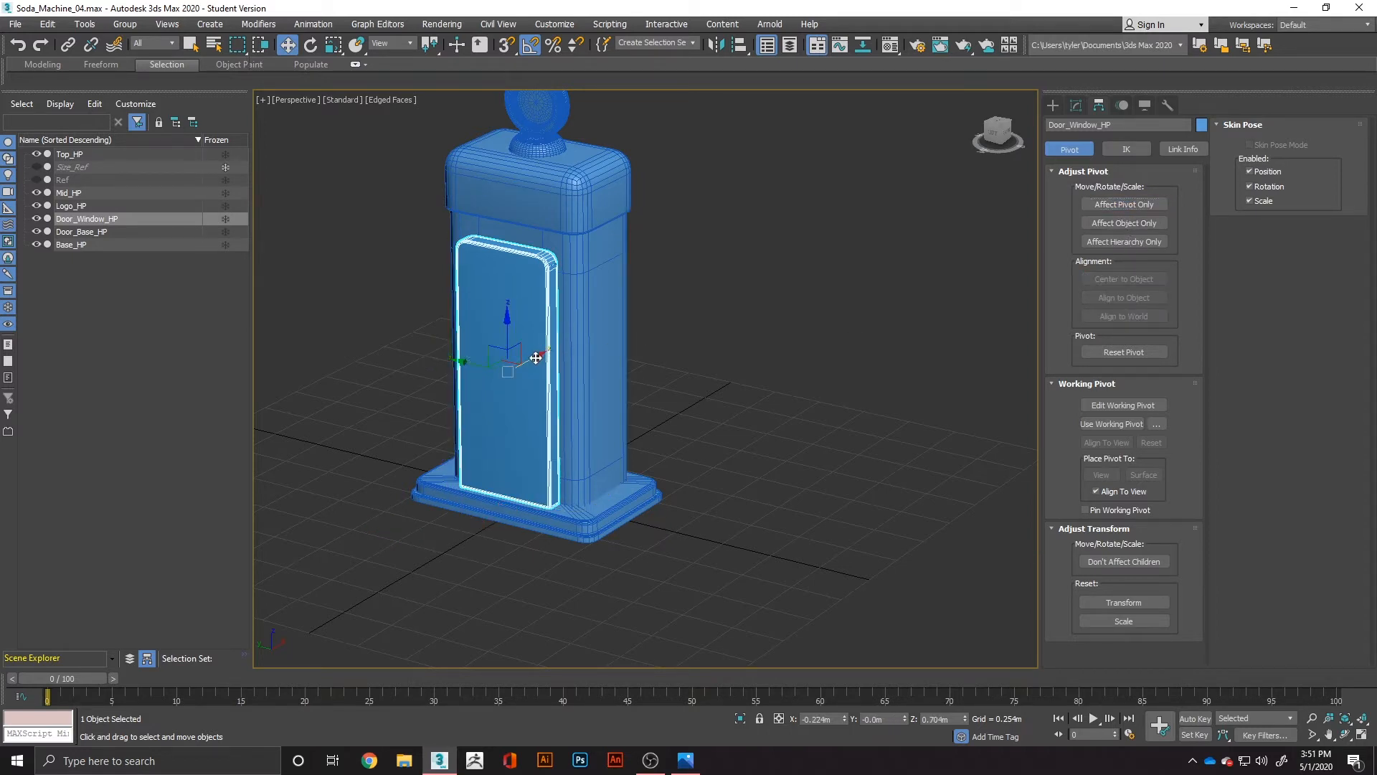
- Move Door_Window_HP forward along X to about -0.294 m and give it a pale lavender object color
drag(533, 358, 526, 366)
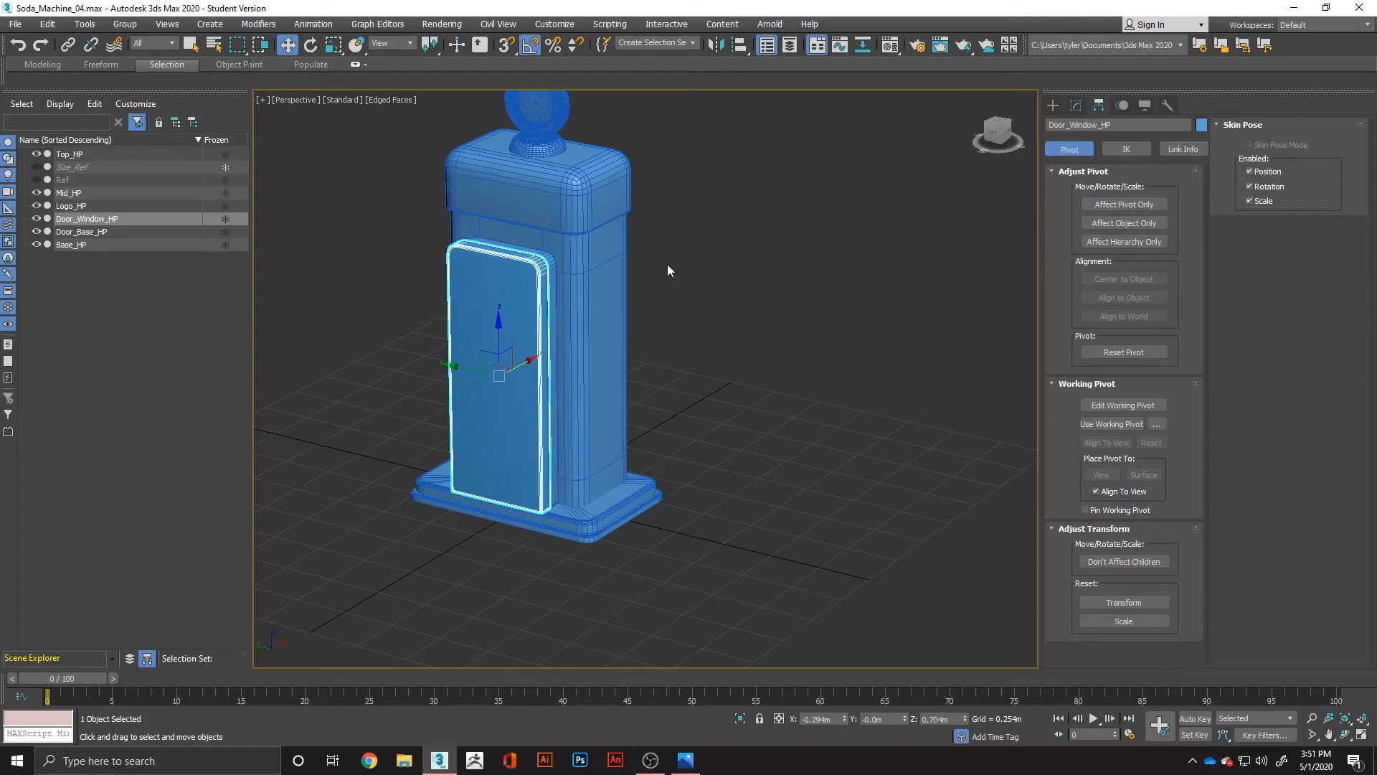
click(1202, 125)
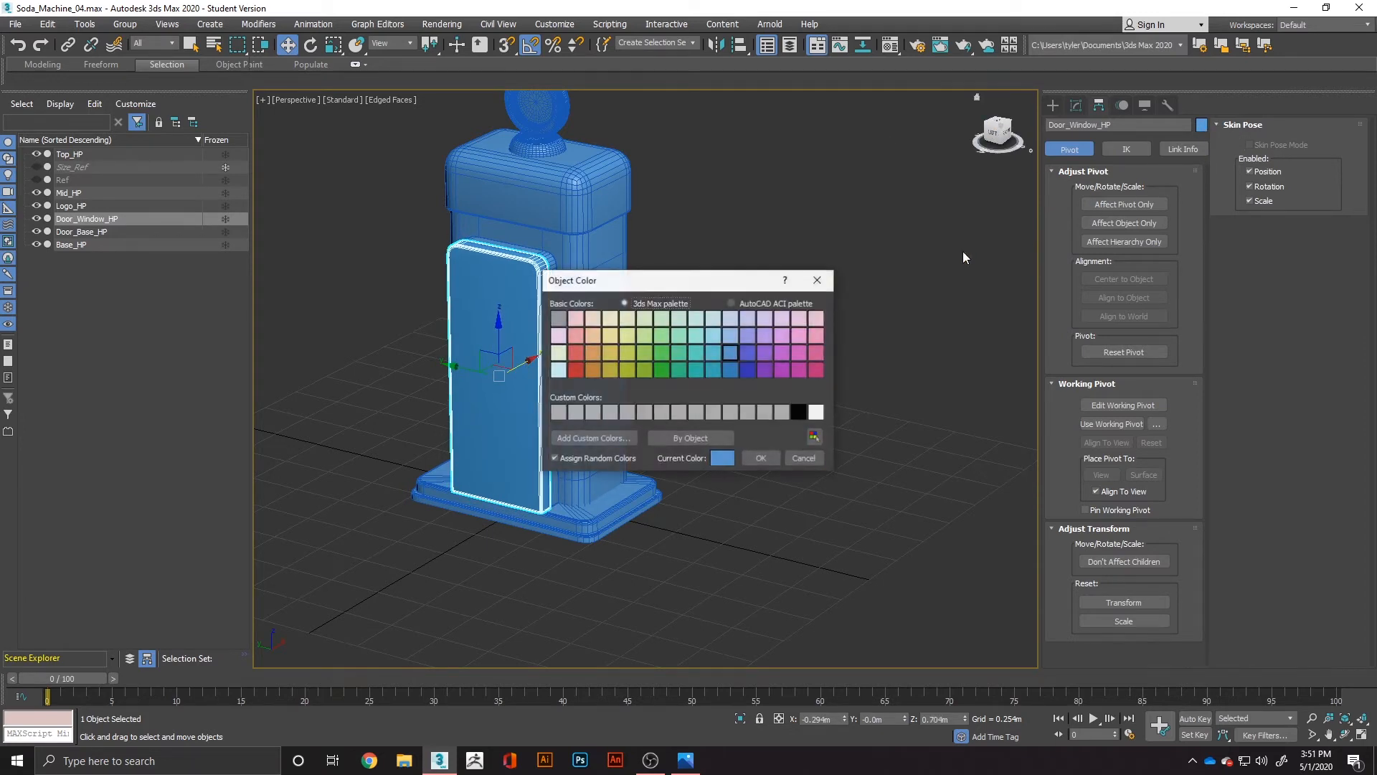
click(748, 319)
click(761, 458)
click(738, 308)
click(502, 346)
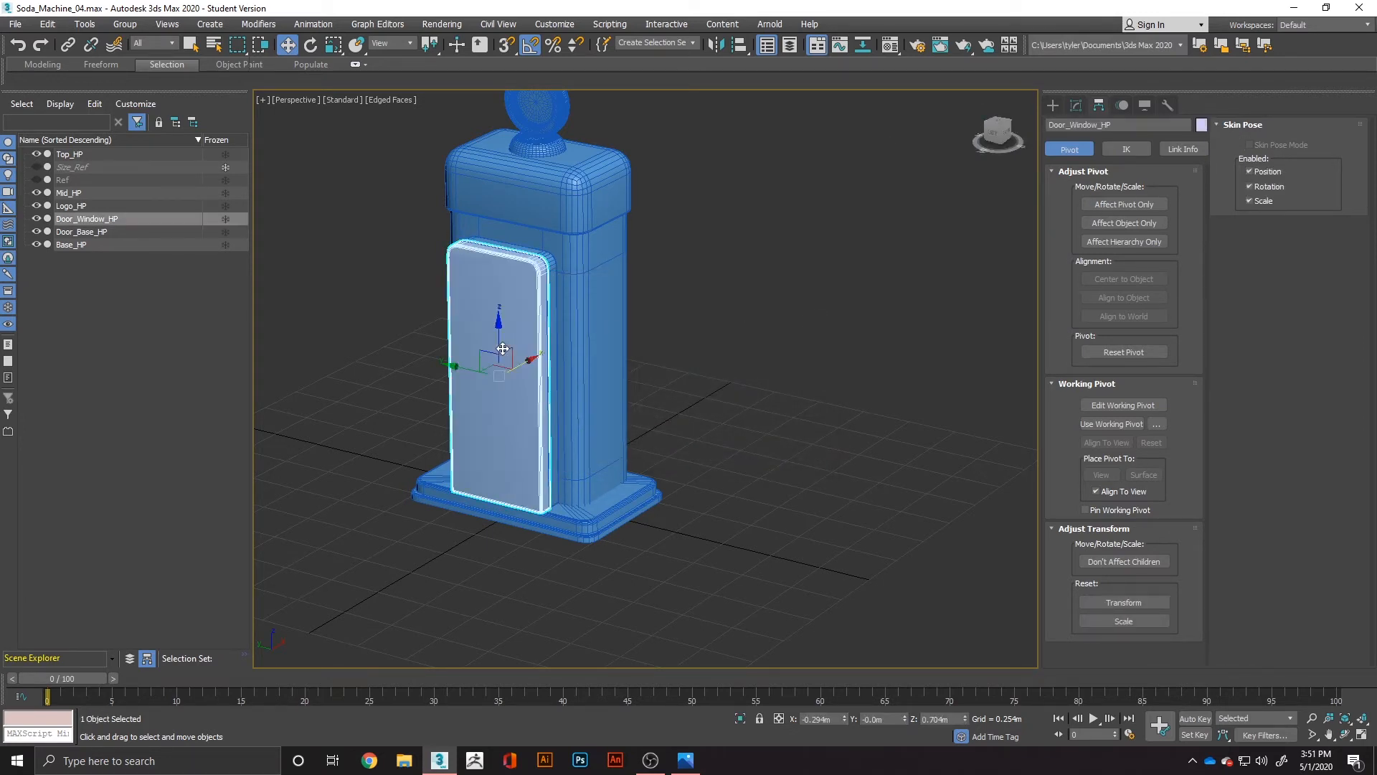
- Try to shorten Door_Window_HP by raising its bottom vertices to about Z 0.713 m
key(r)
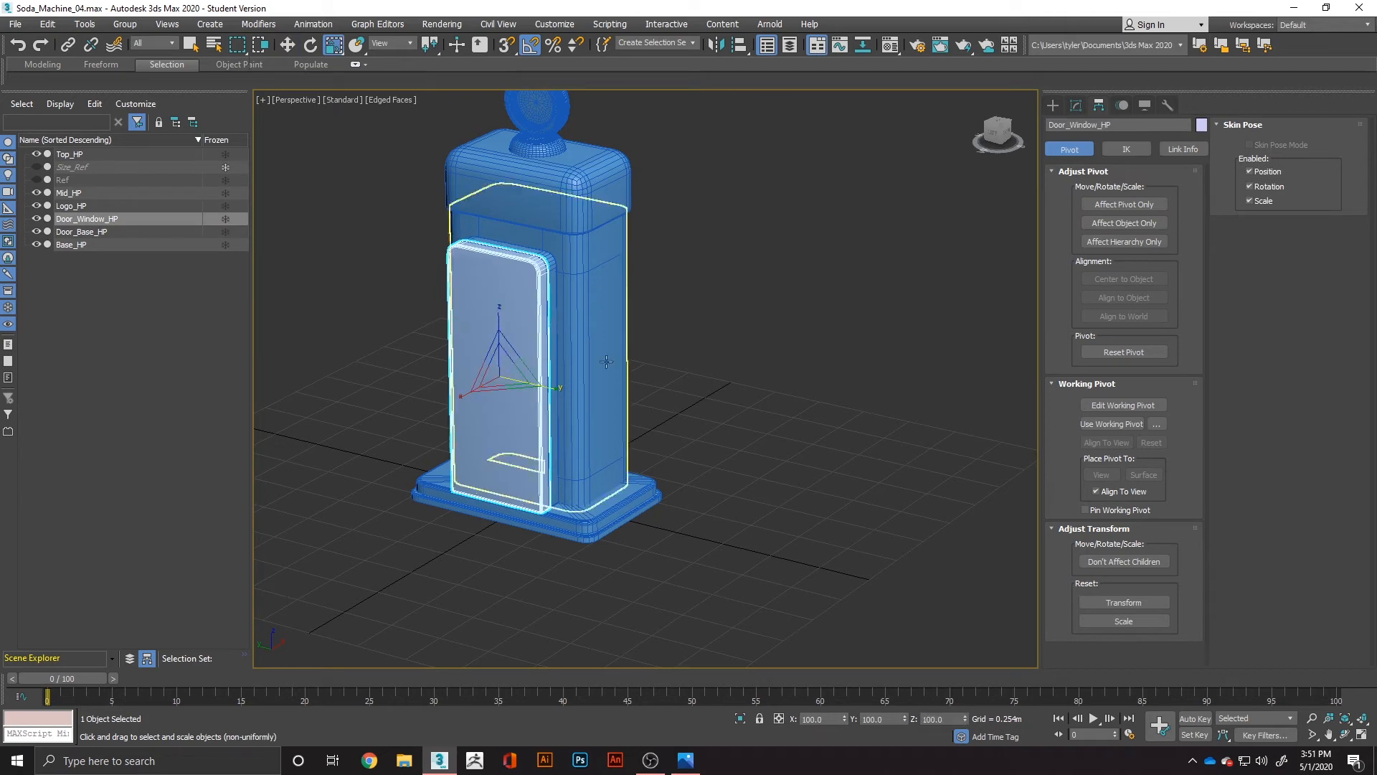
alt+middle_drag(945, 297, 834, 326)
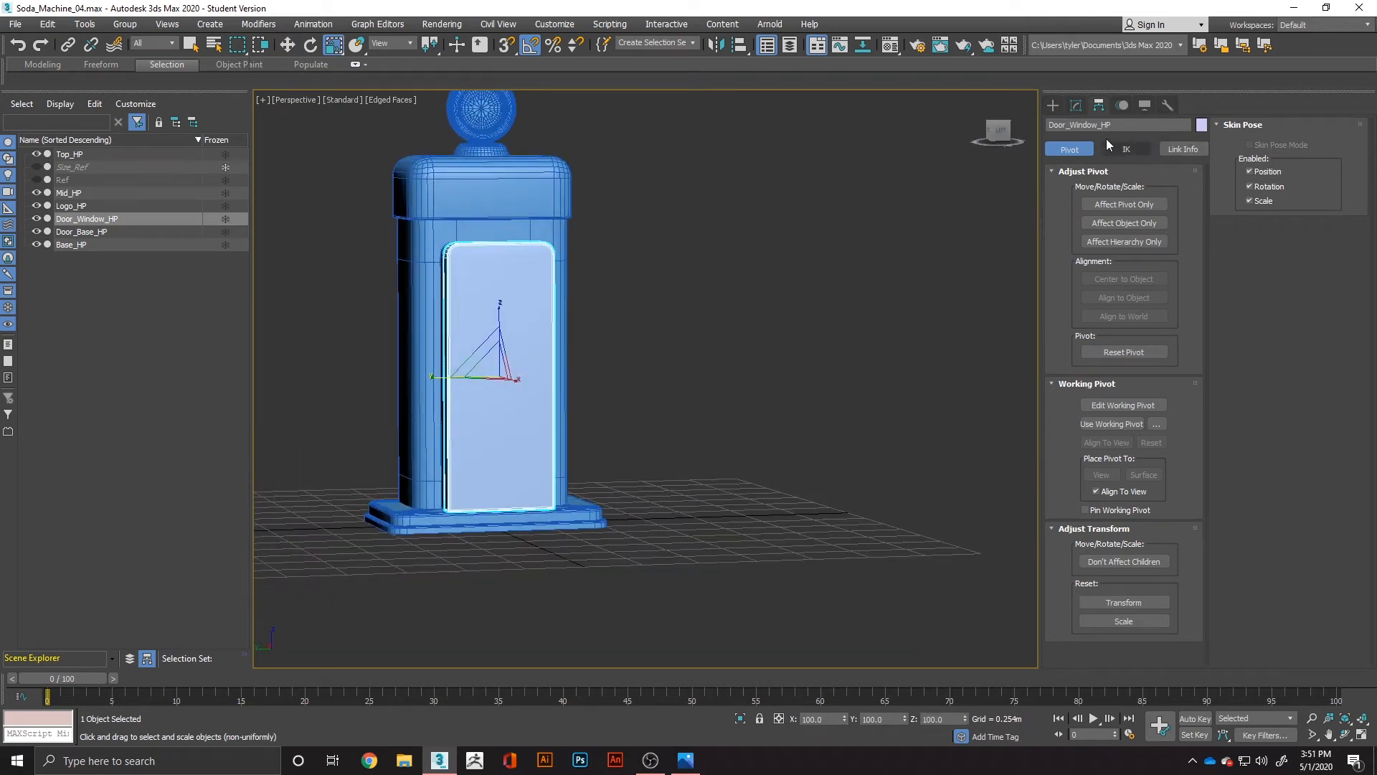
click(1077, 105)
click(1087, 386)
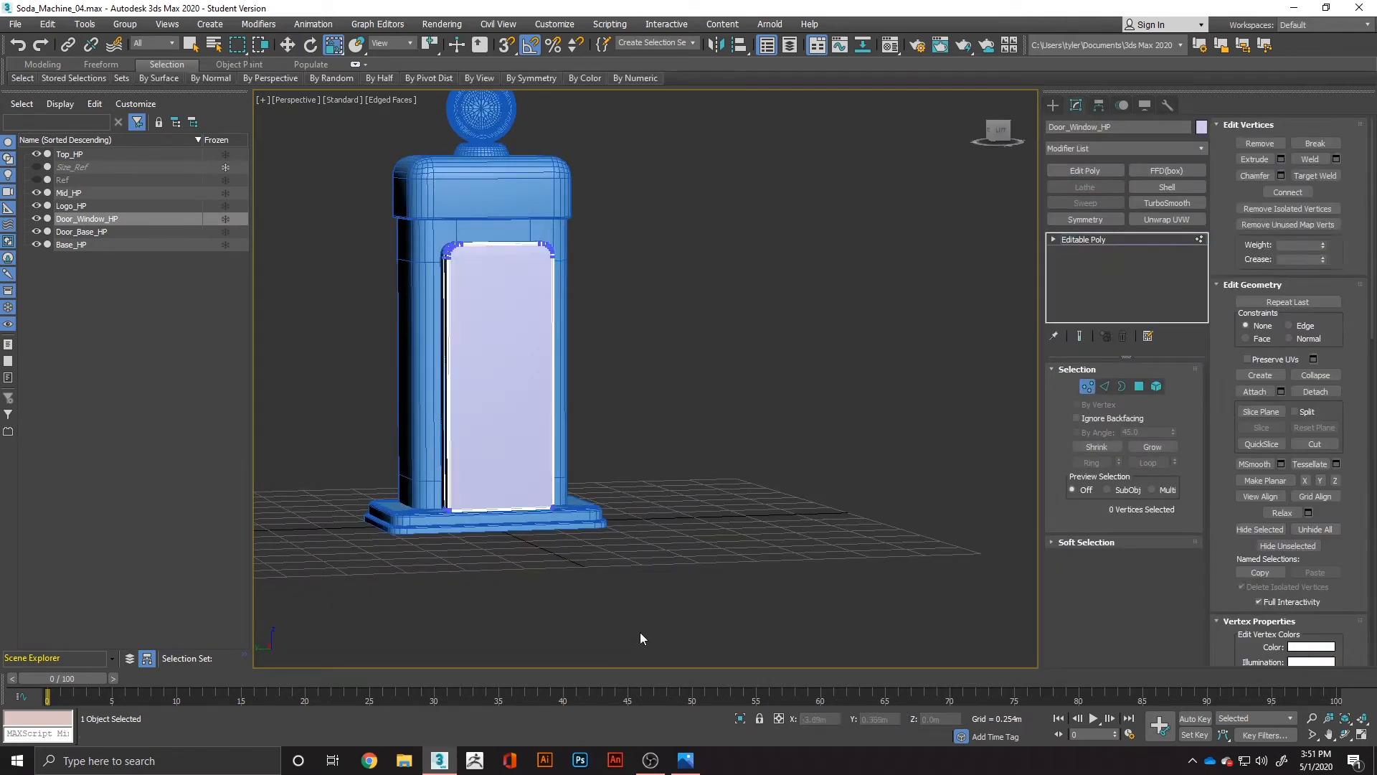
drag(640, 631, 379, 479)
key(w)
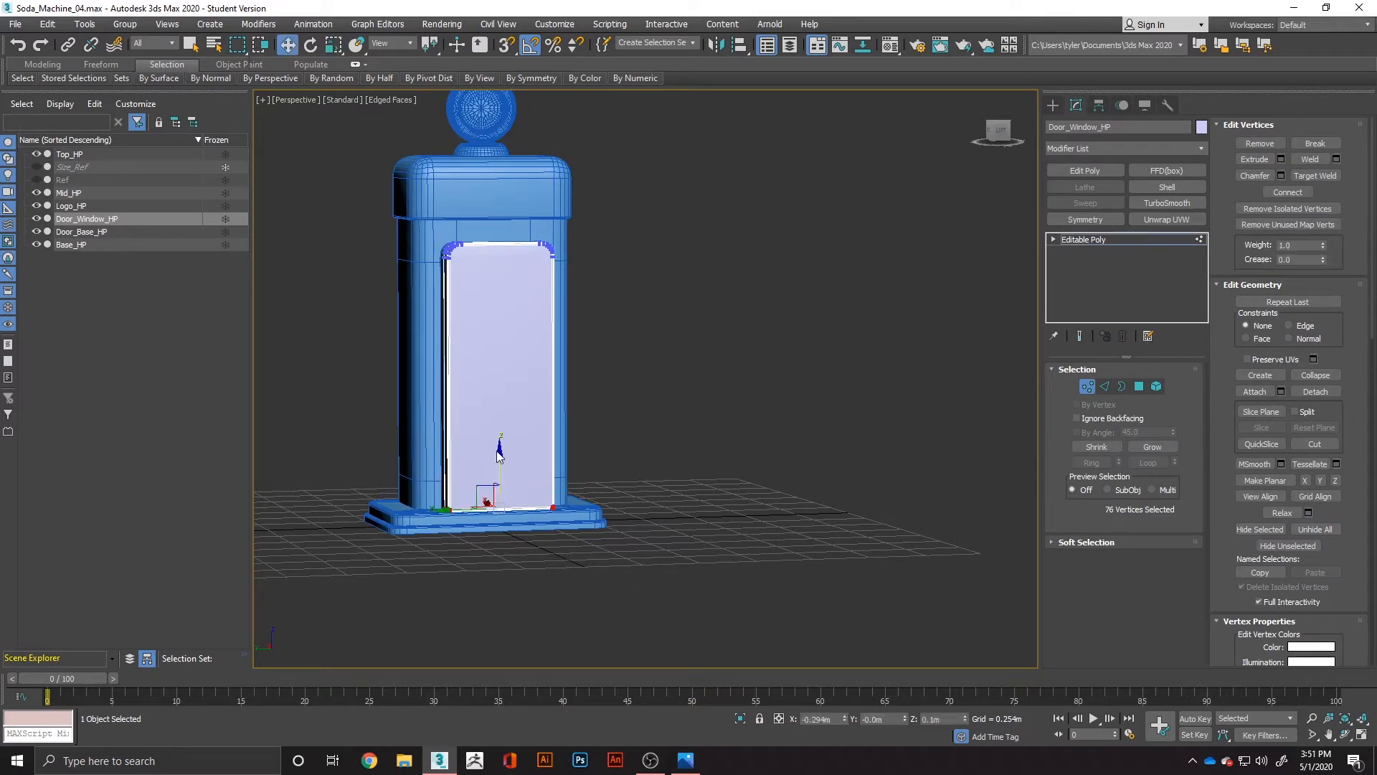
drag(500, 454, 482, 310)
scroll(480, 409, up, 5)
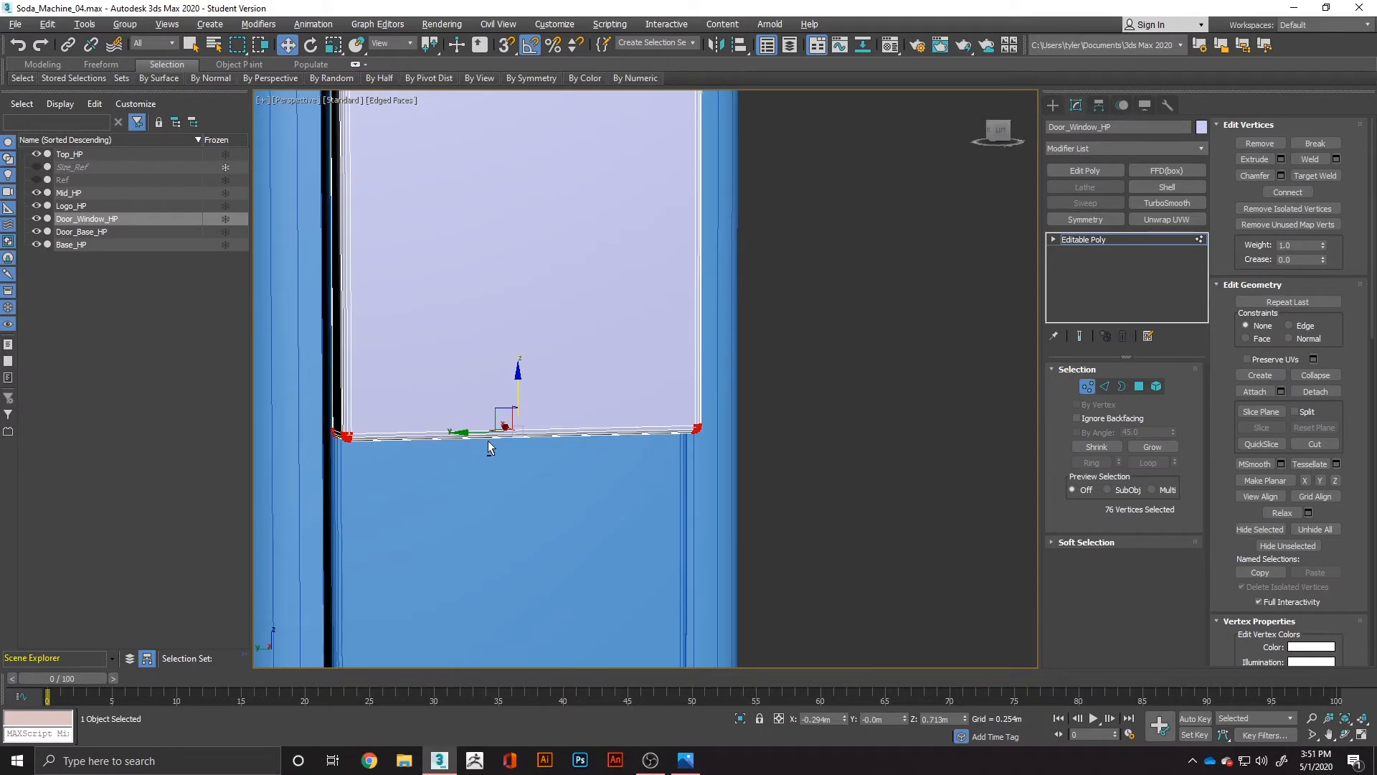
alt+middle_drag(488, 440, 520, 373)
scroll(433, 434, down, 5)
- Compare the shortened window with the concept art, deselect its vertices, and undo the vertex move
key(alt+Tab)
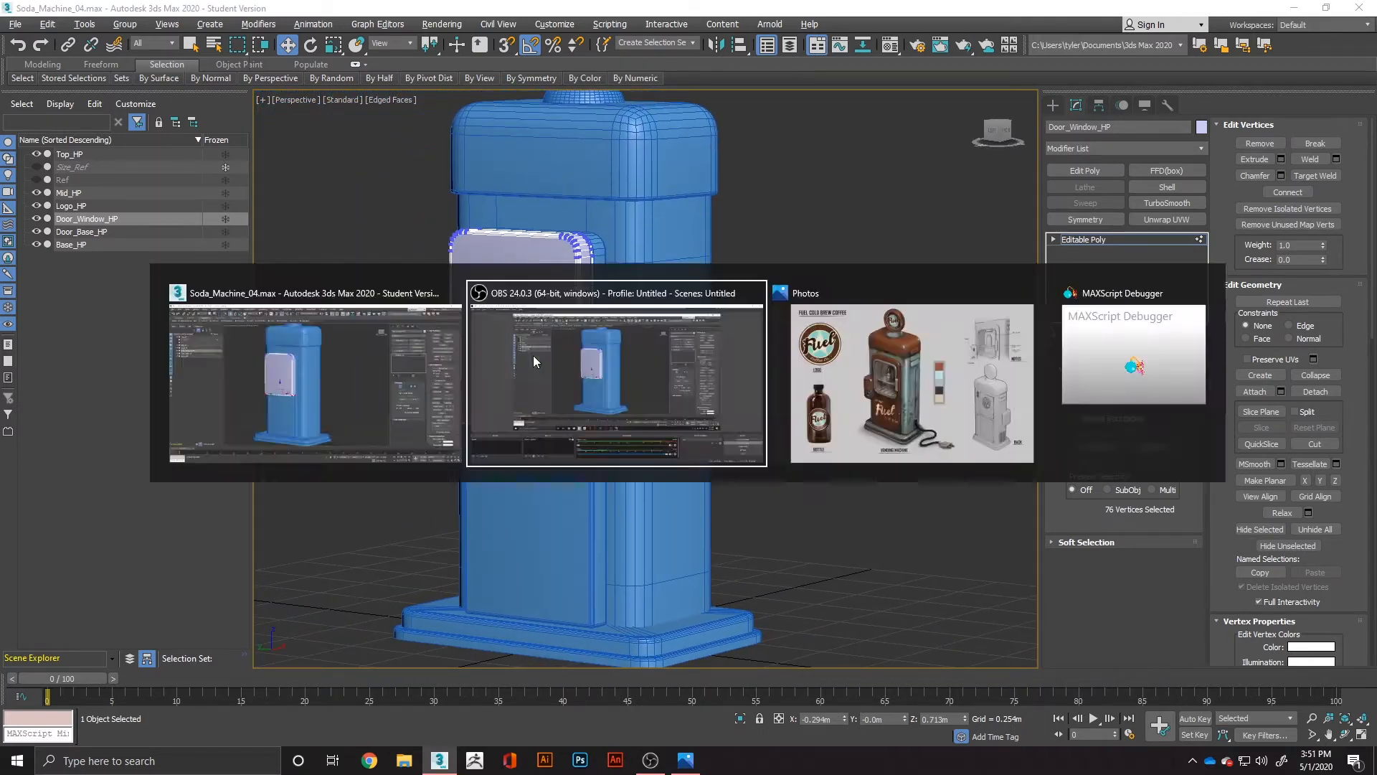
key(alt+Tab)
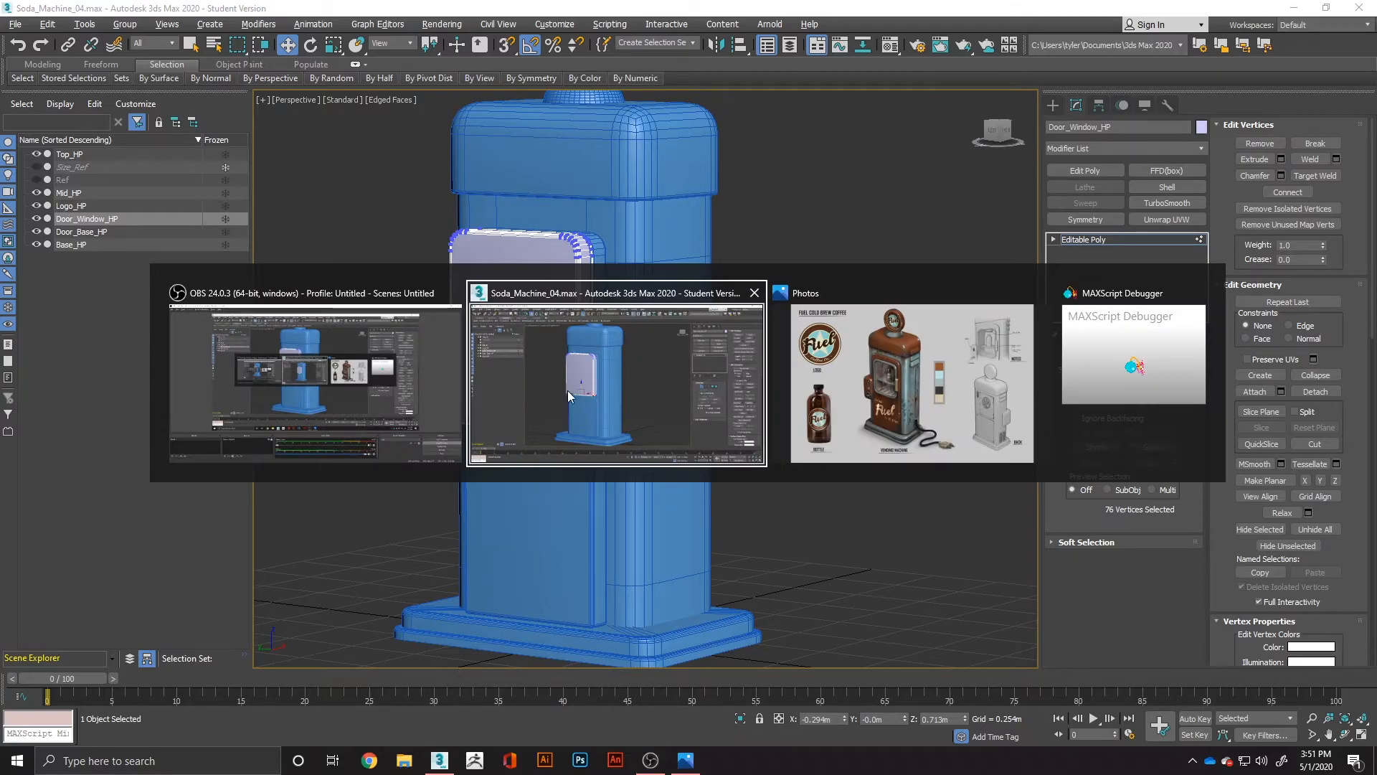
click(914, 354)
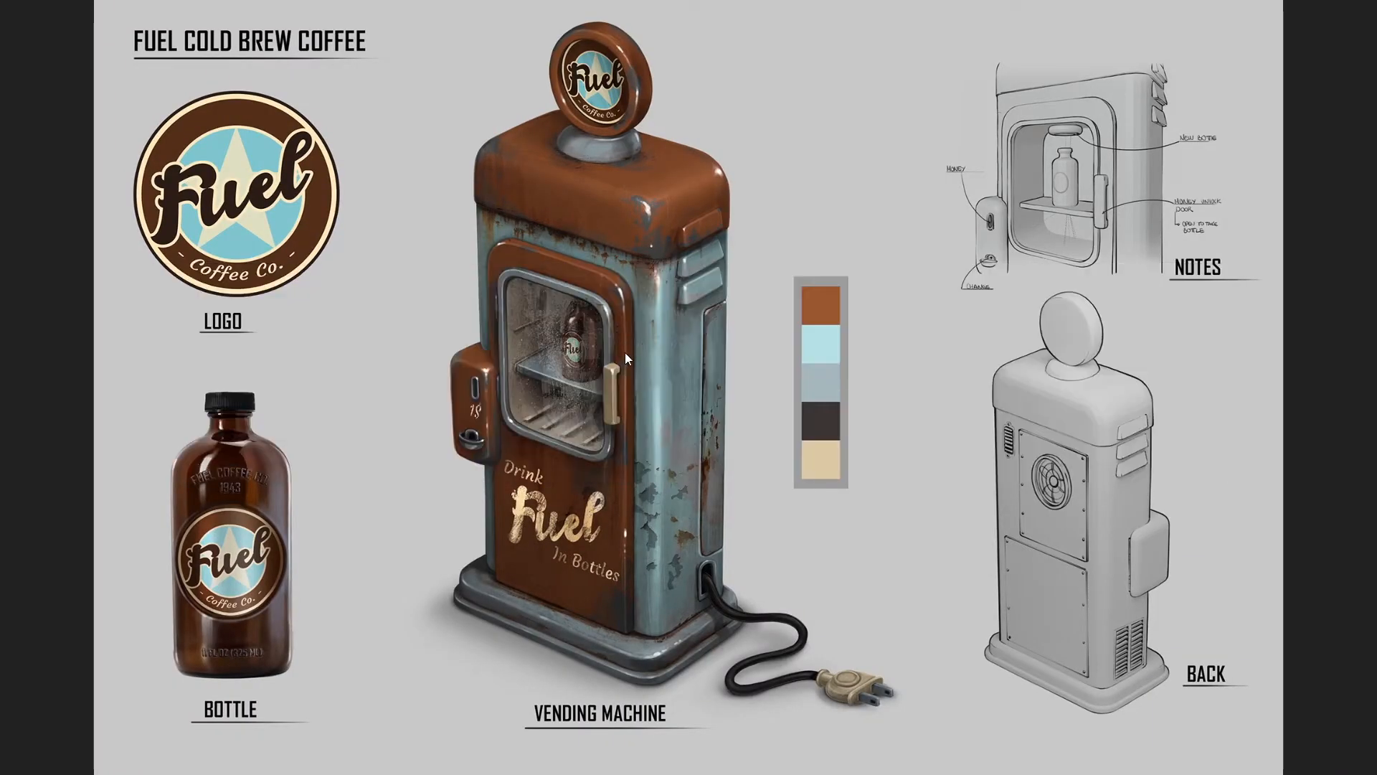
key(alt+Tab)
click(845, 352)
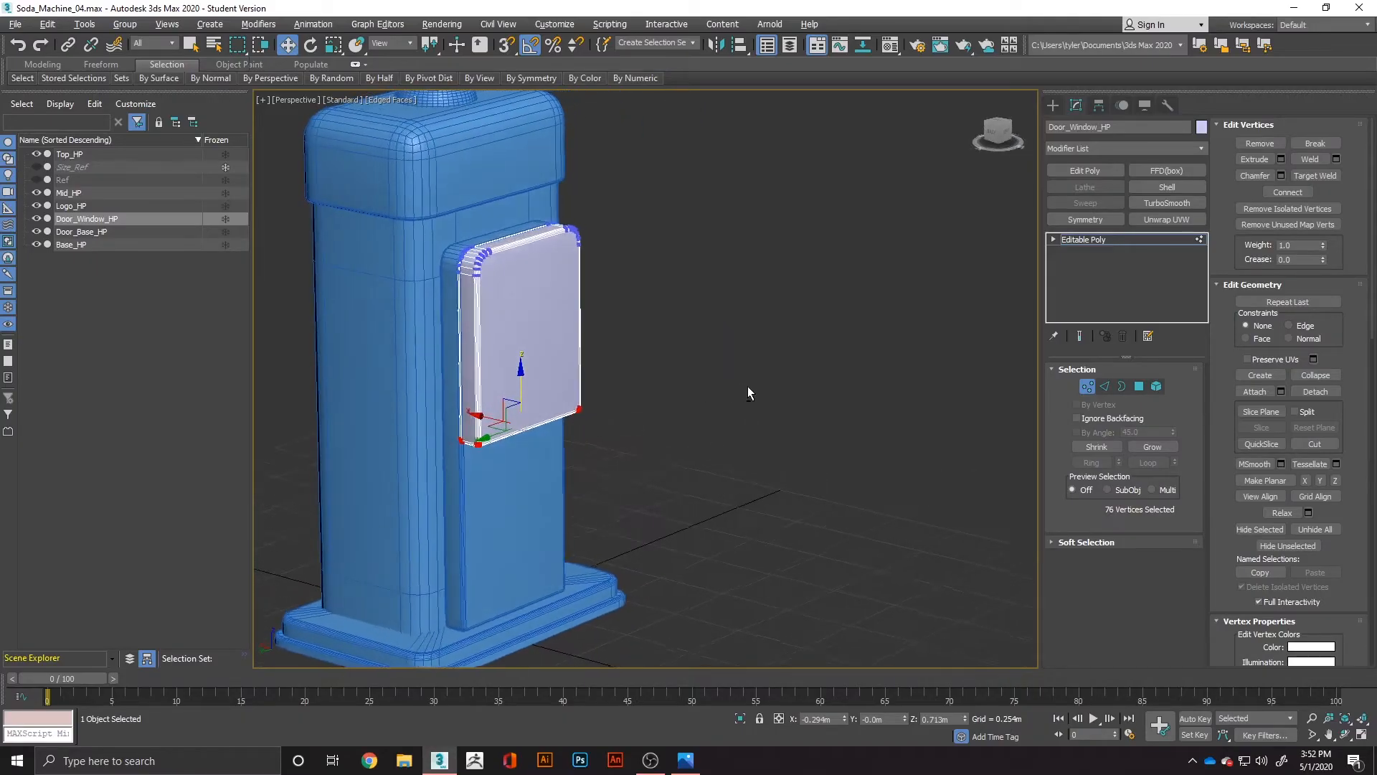
alt+middle_drag(748, 386, 752, 386)
click(668, 337)
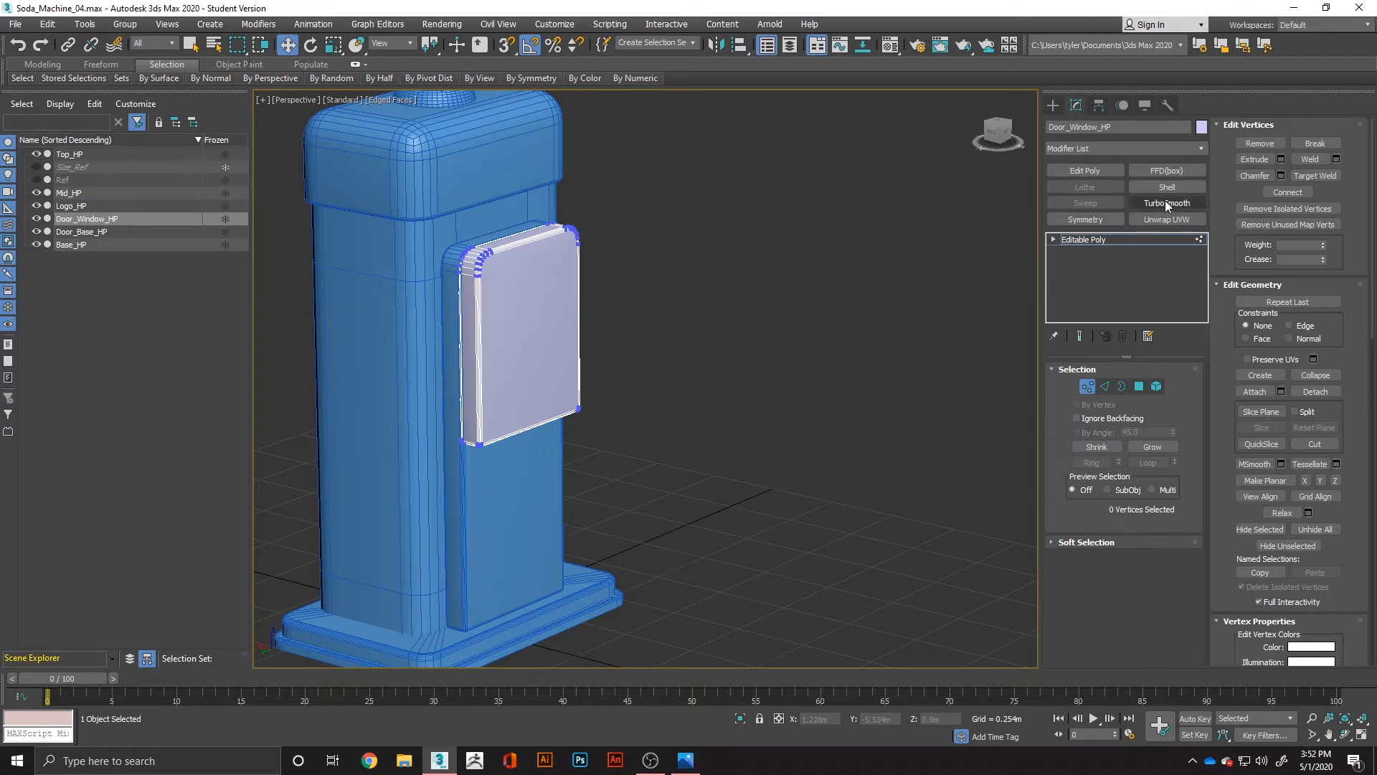
key(ctrl+z)
key(ctrl+z)
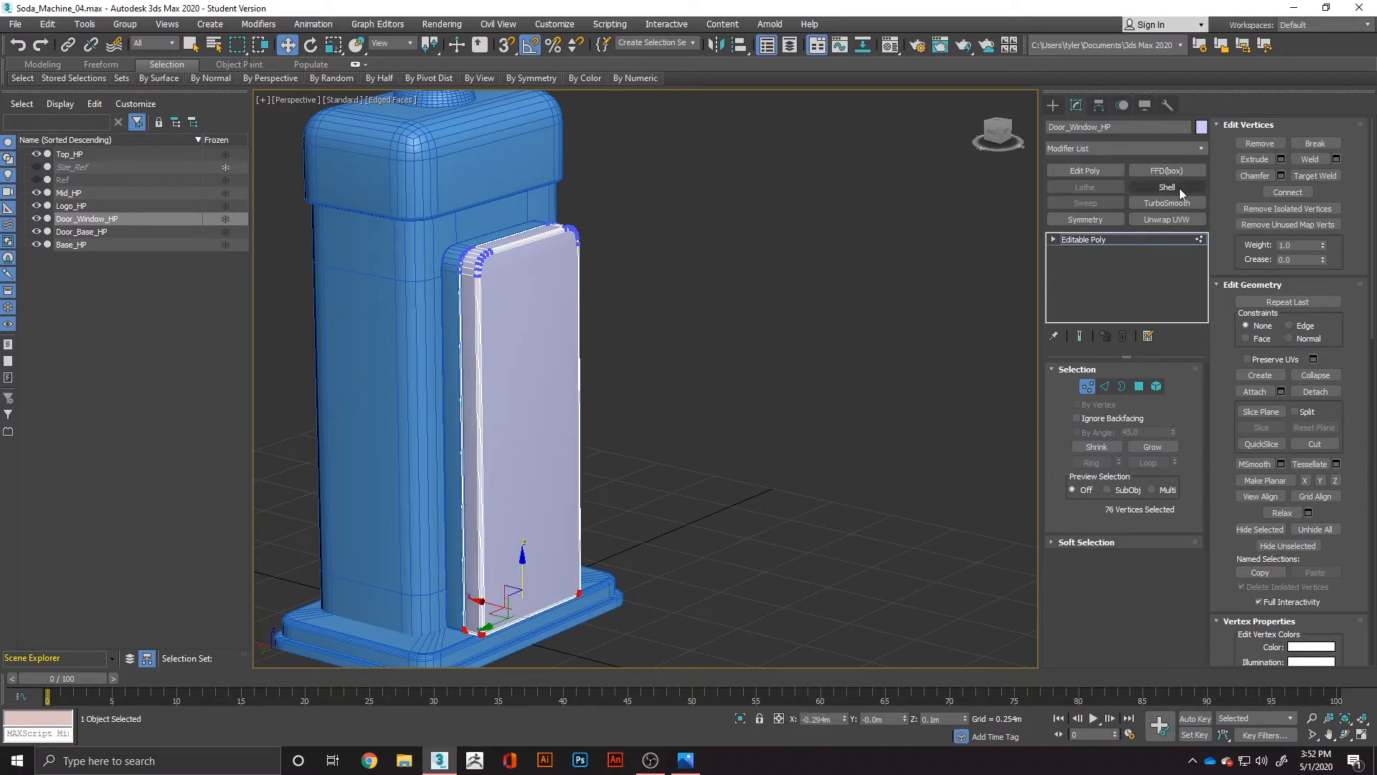
- Add a Symmetry modifier to Door_Window_HP with Z as the mirror axis
click(1101, 220)
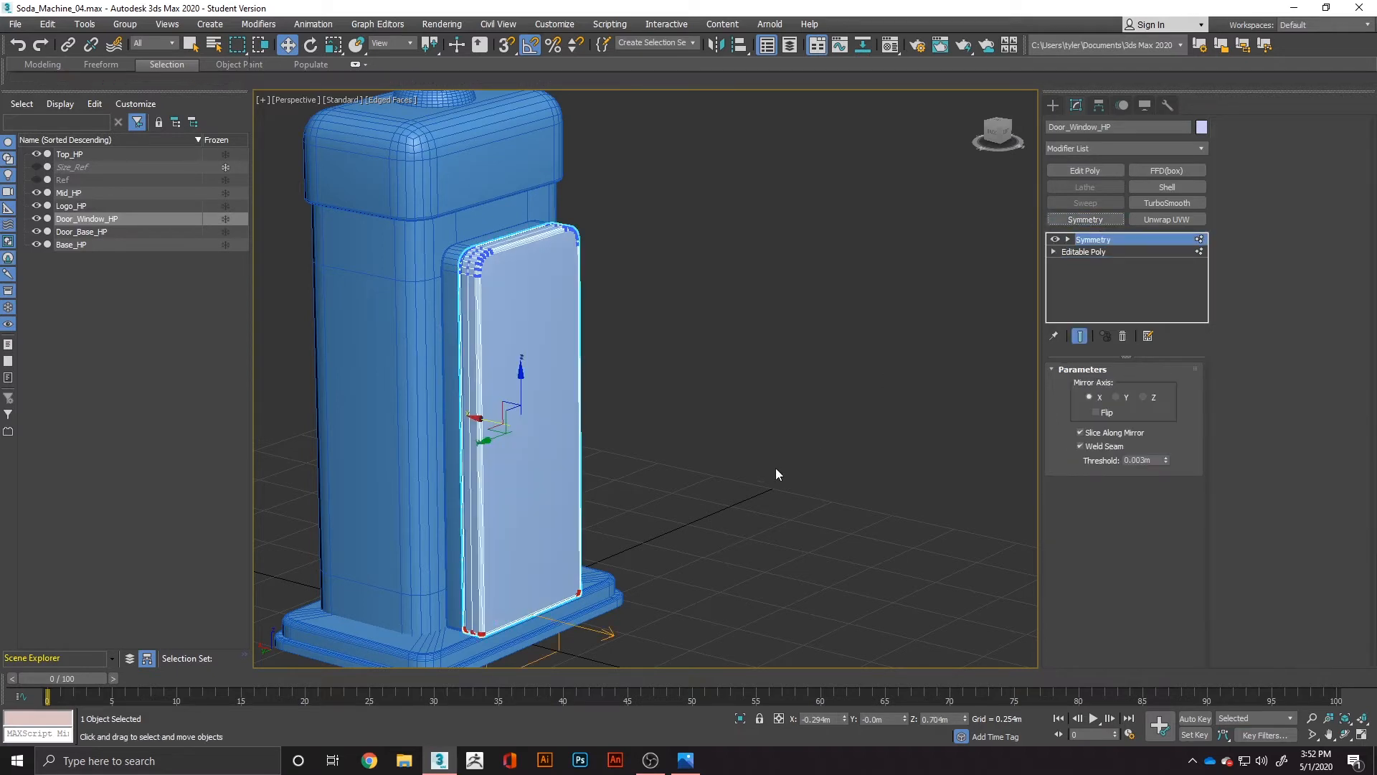
click(1117, 398)
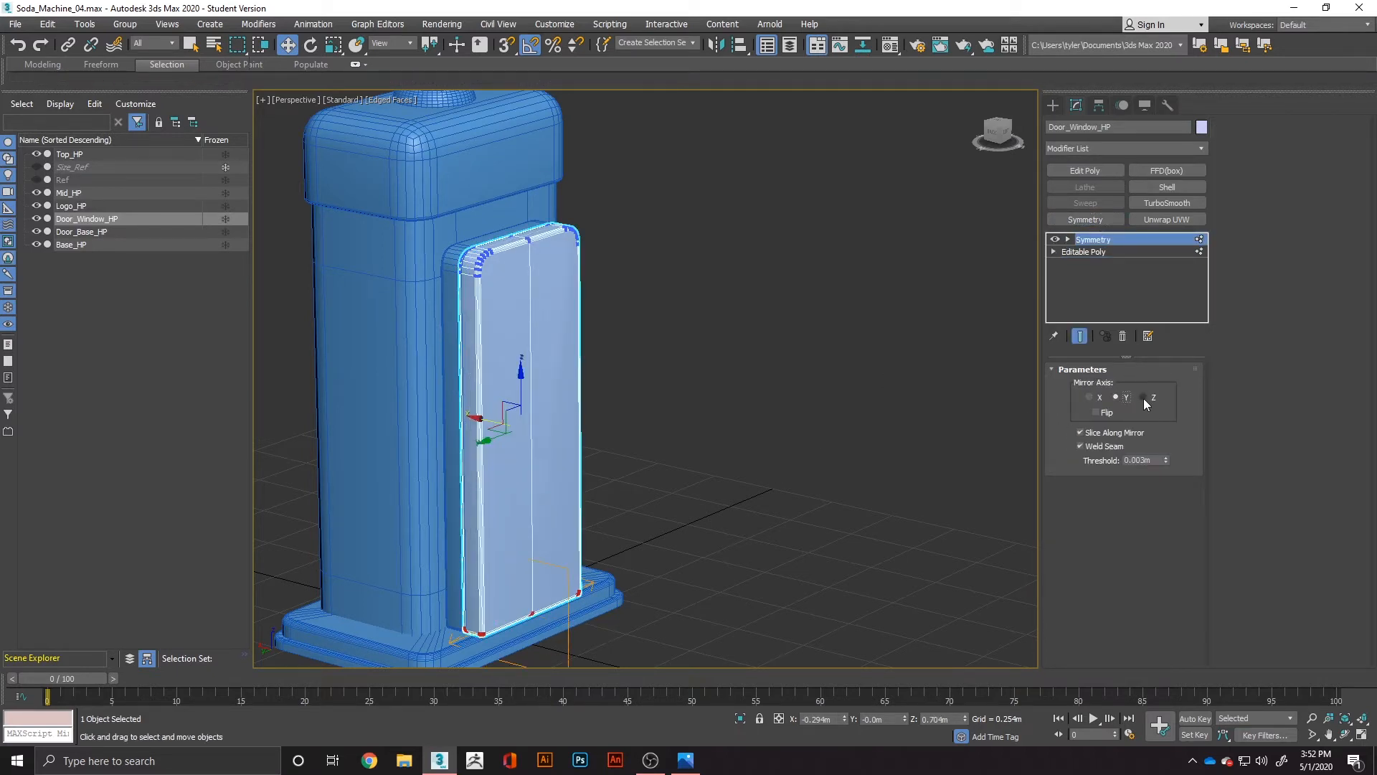
click(1144, 398)
scroll(741, 452, down, 5)
middle_drag(741, 452, 722, 303)
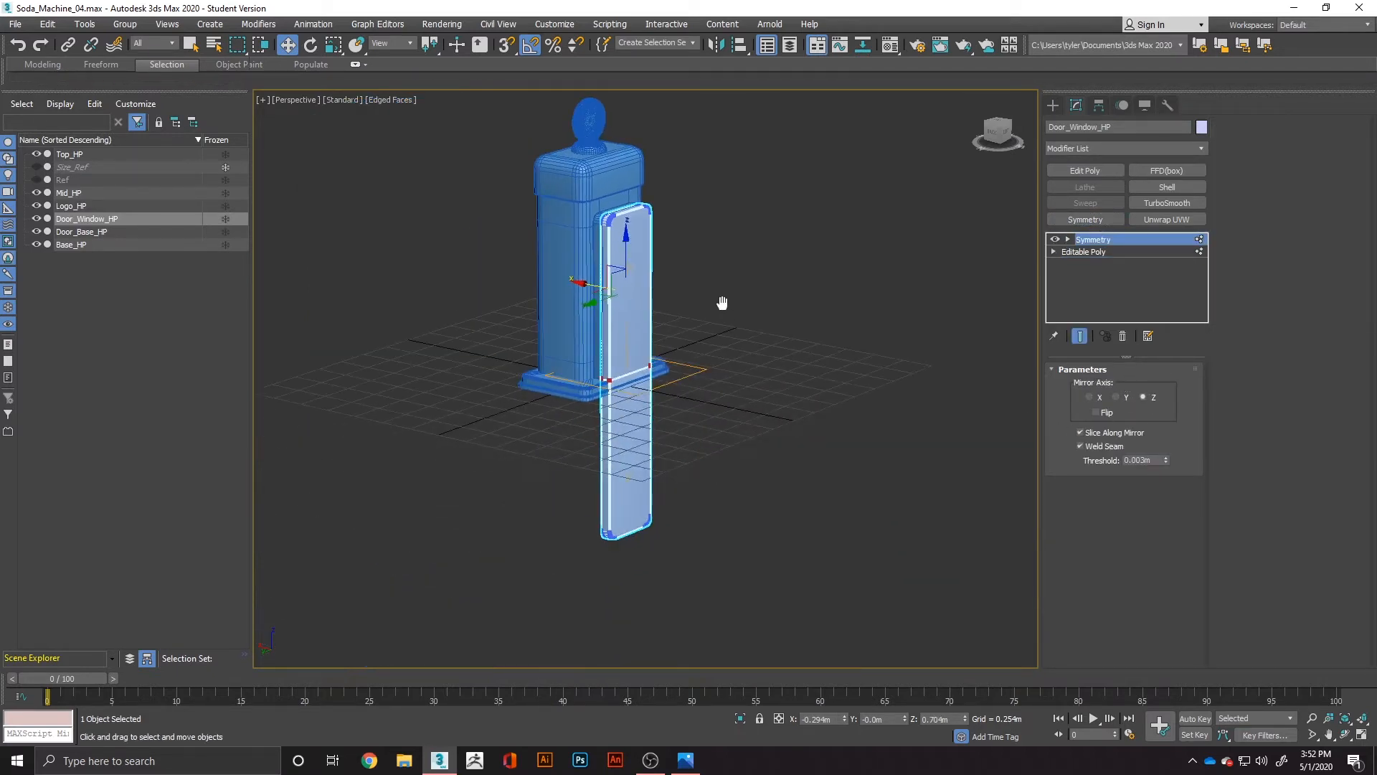
- Raise the Symmetry modifier's mirror plane on Door_Window_HP to about Z 1.055 m to shorten the window
click(1069, 239)
click(1094, 252)
drag(627, 324, 621, 194)
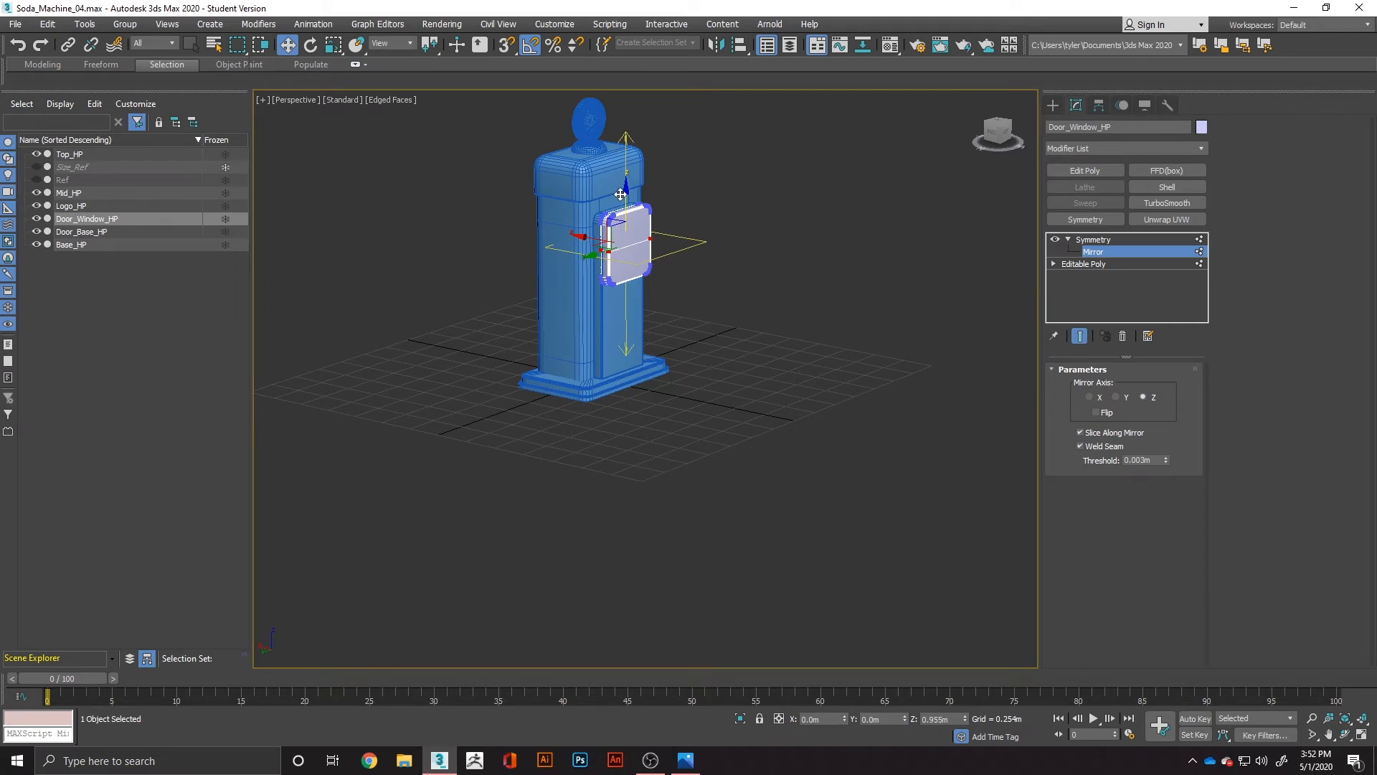
scroll(633, 209, up, 6)
alt+middle_drag(674, 277, 557, 283)
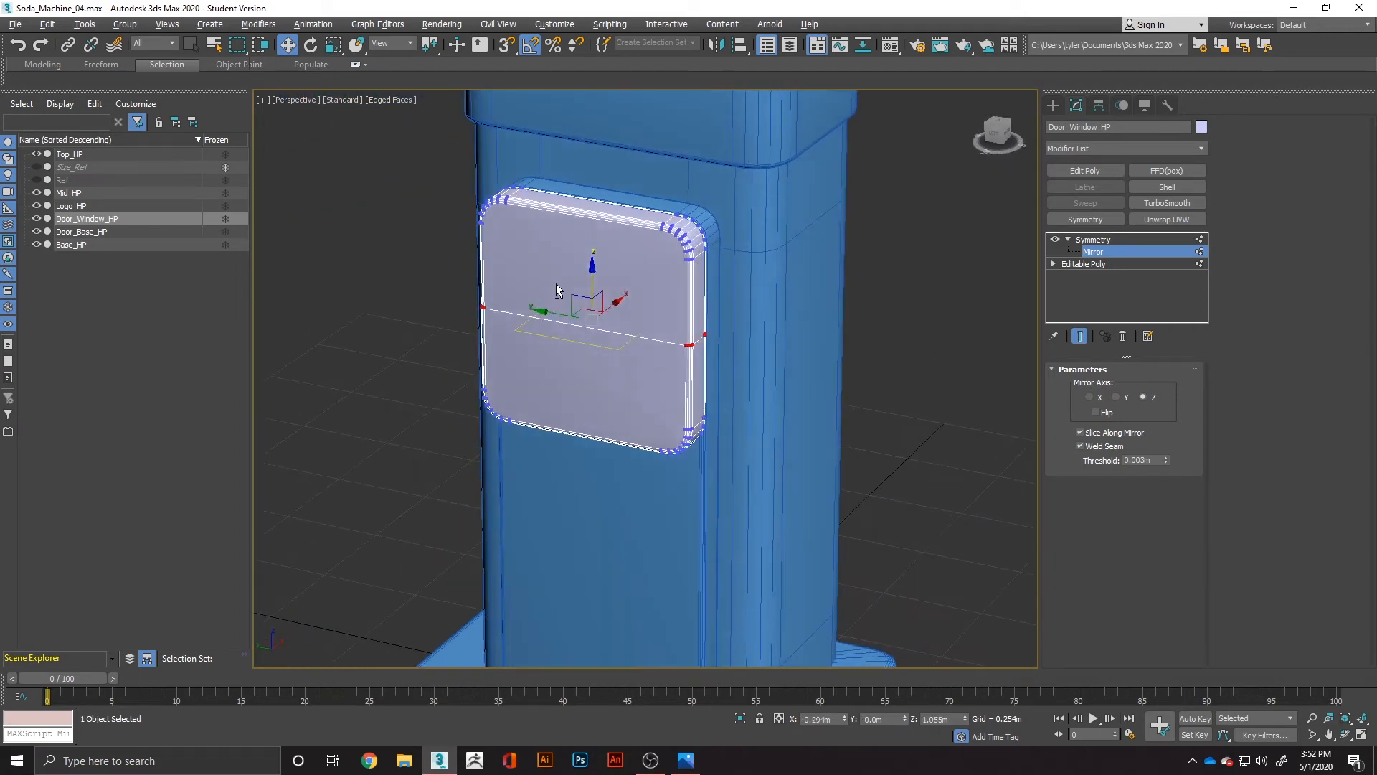
- Compare the window's proportions with the concept art and lower the Symmetry mirror plane to about Z 0.991 m
key(alt+Tab)
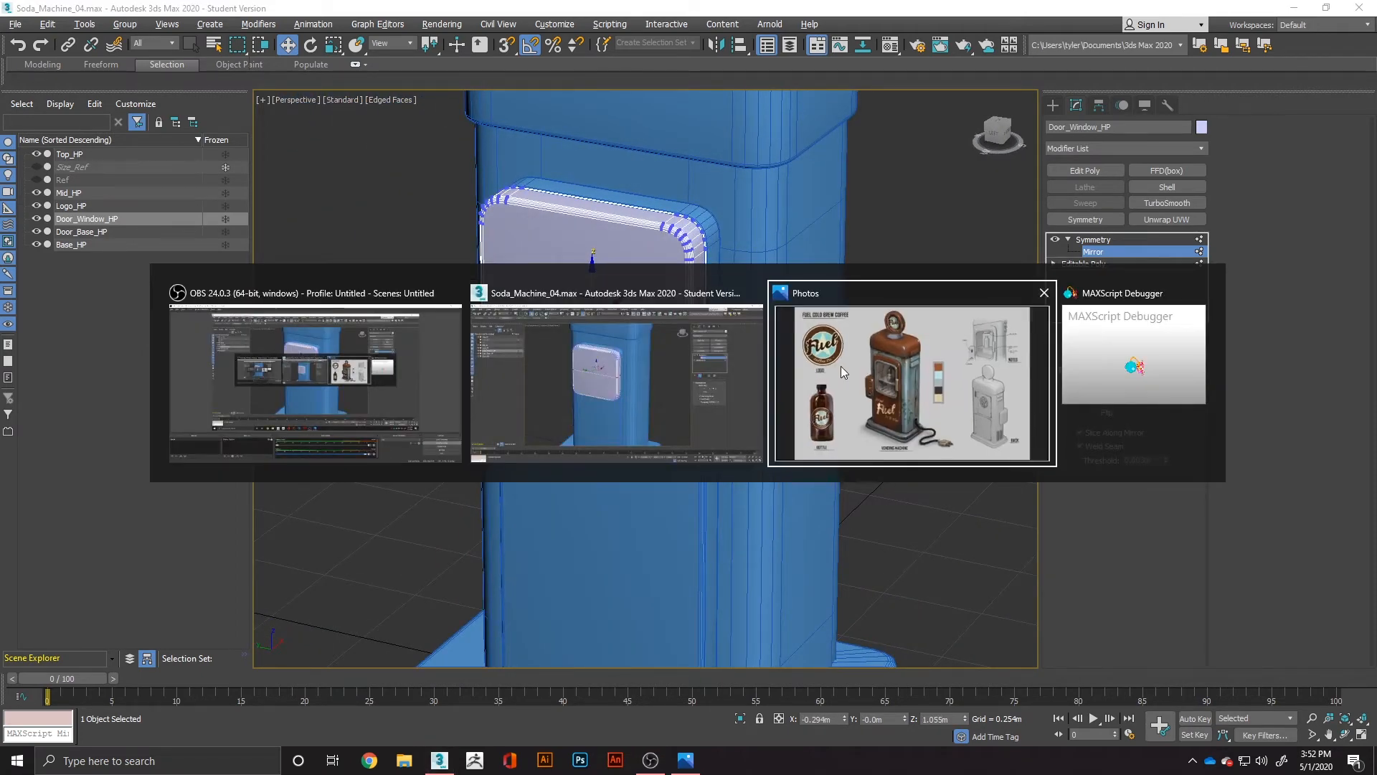
key(alt+Tab)
key(alt+Tab)
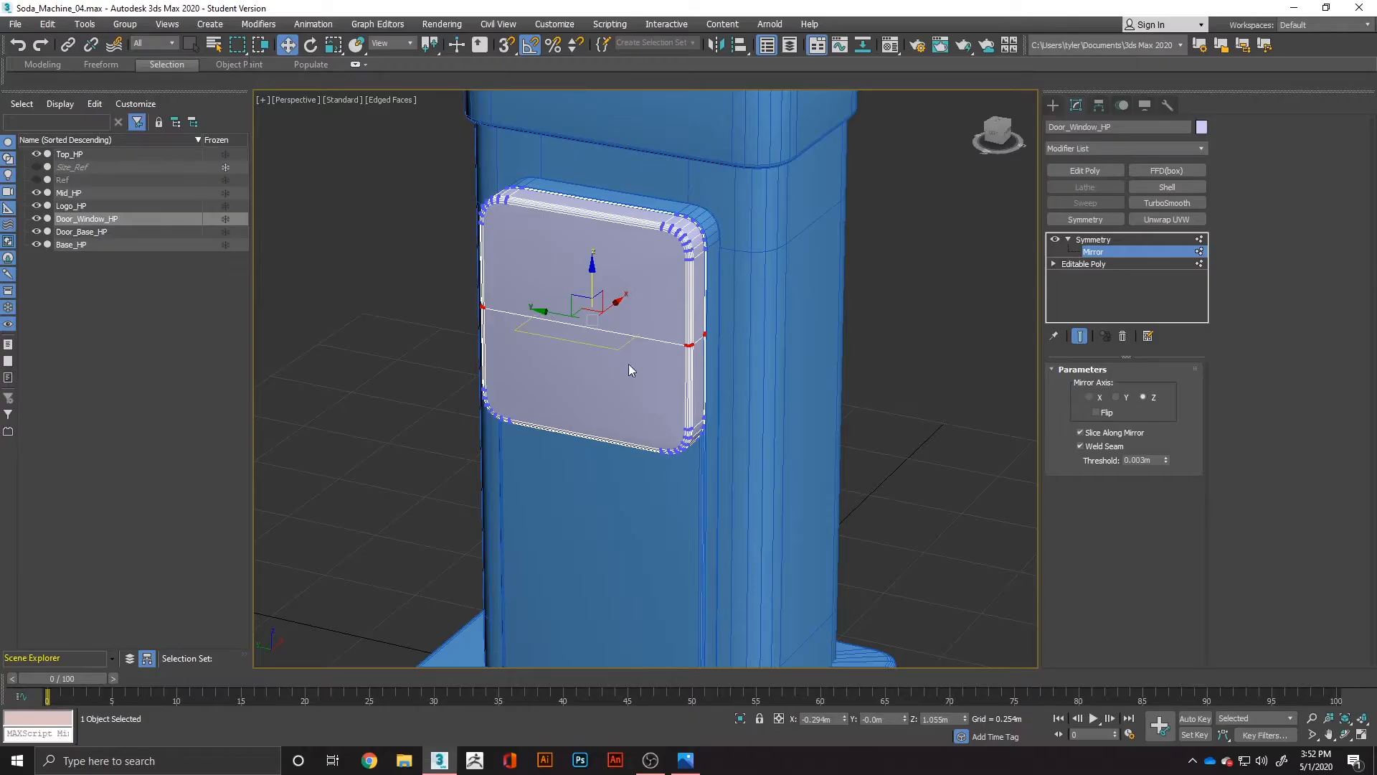
drag(591, 268, 601, 302)
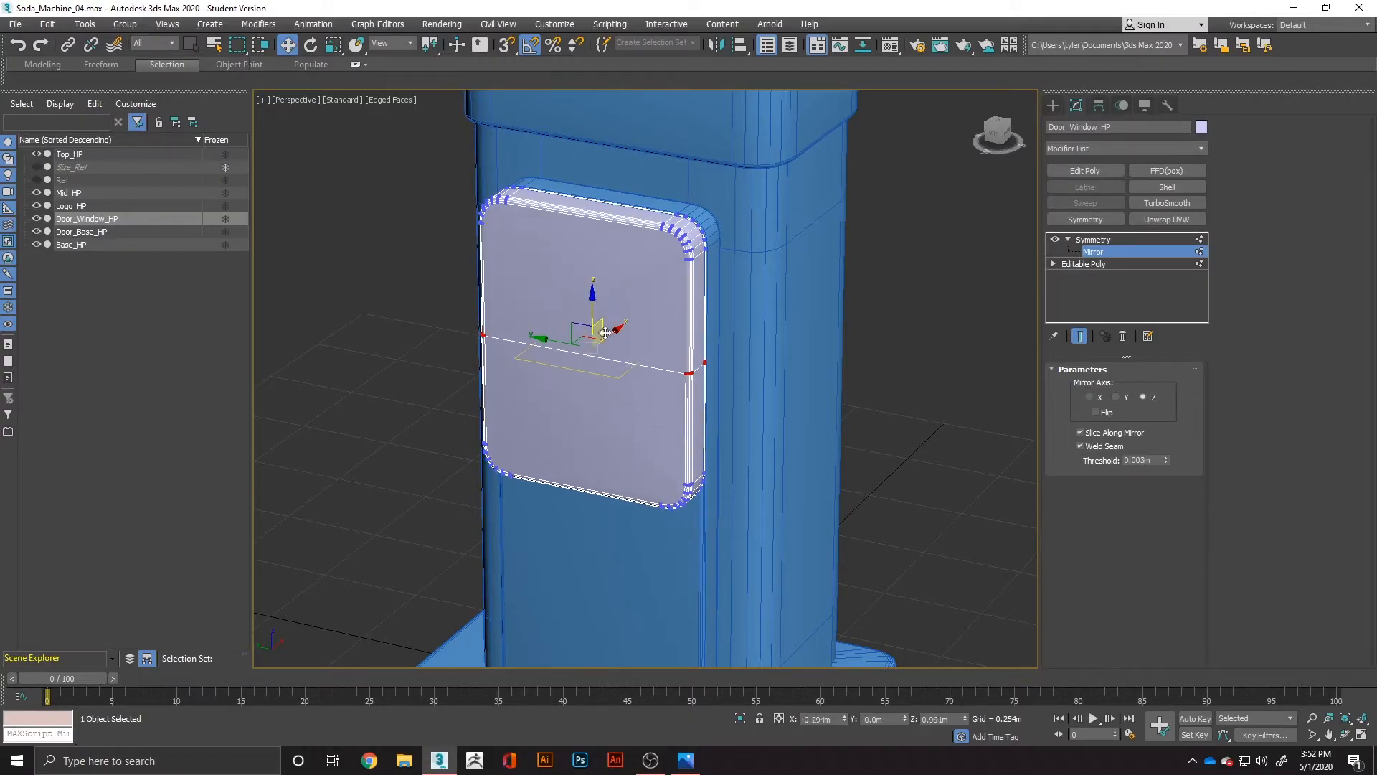
alt+middle_drag(604, 333, 672, 338)
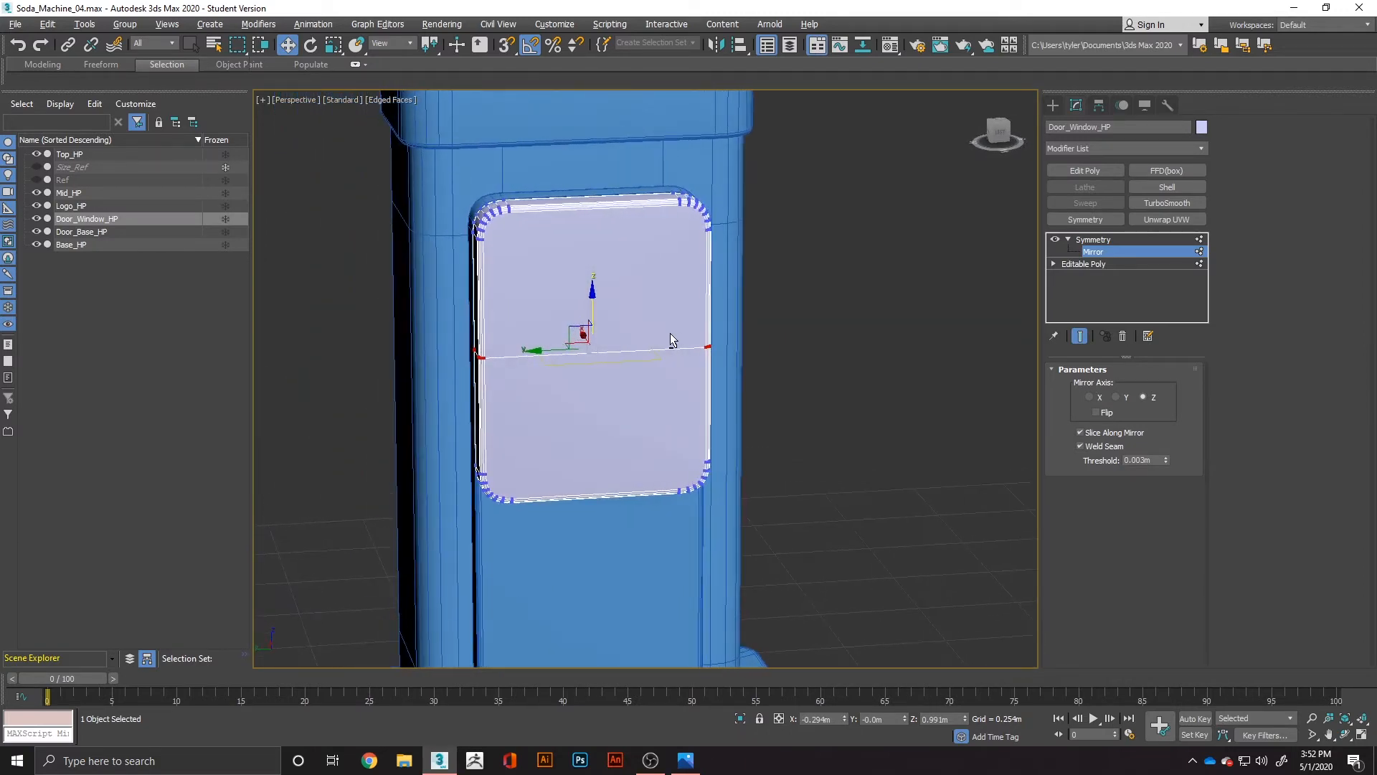
- Convert Door_Window_HP to an Editable Poly, collapsing its Symmetry modifier
right_click(564, 394)
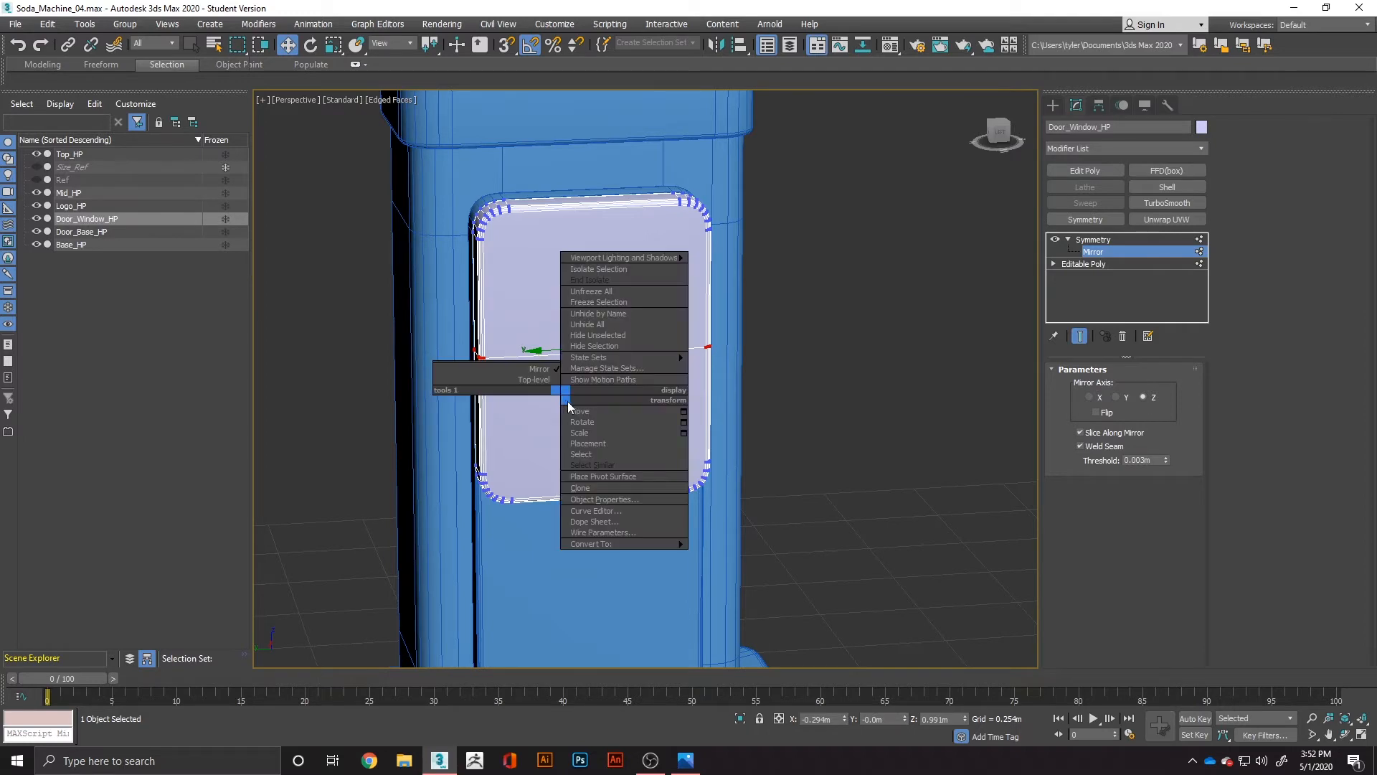
mouse_move(627, 543)
click(715, 554)
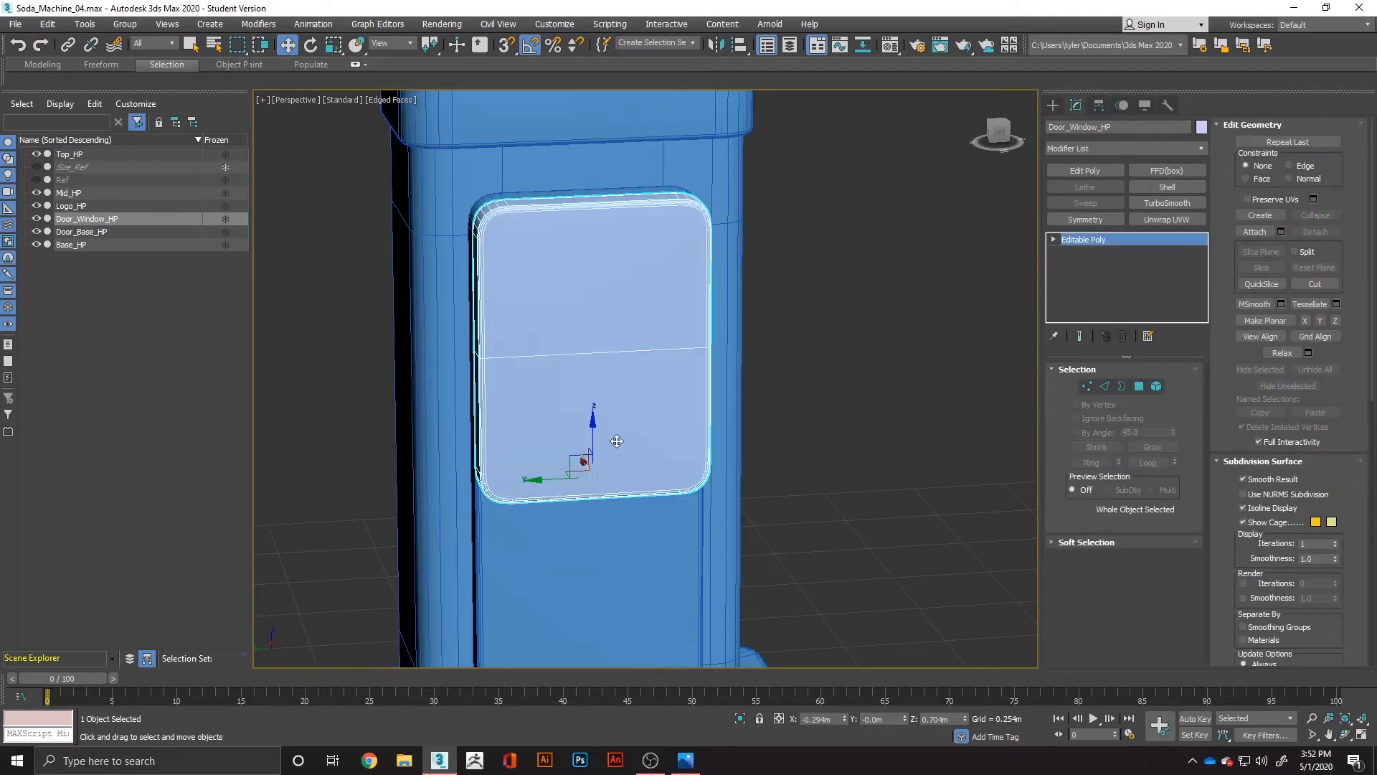
key(r)
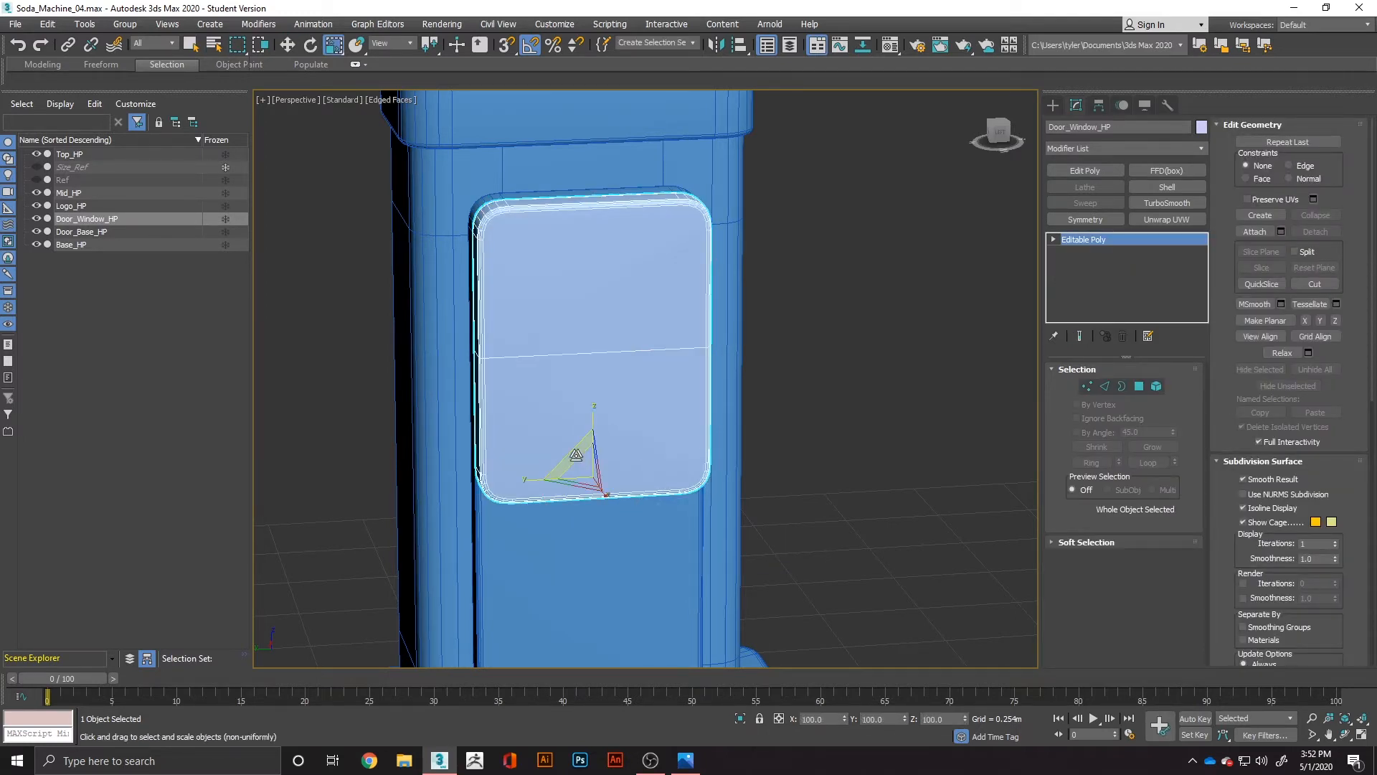
drag(580, 461, 575, 474)
alt+middle_drag(655, 472, 732, 476)
key(ctrl+z)
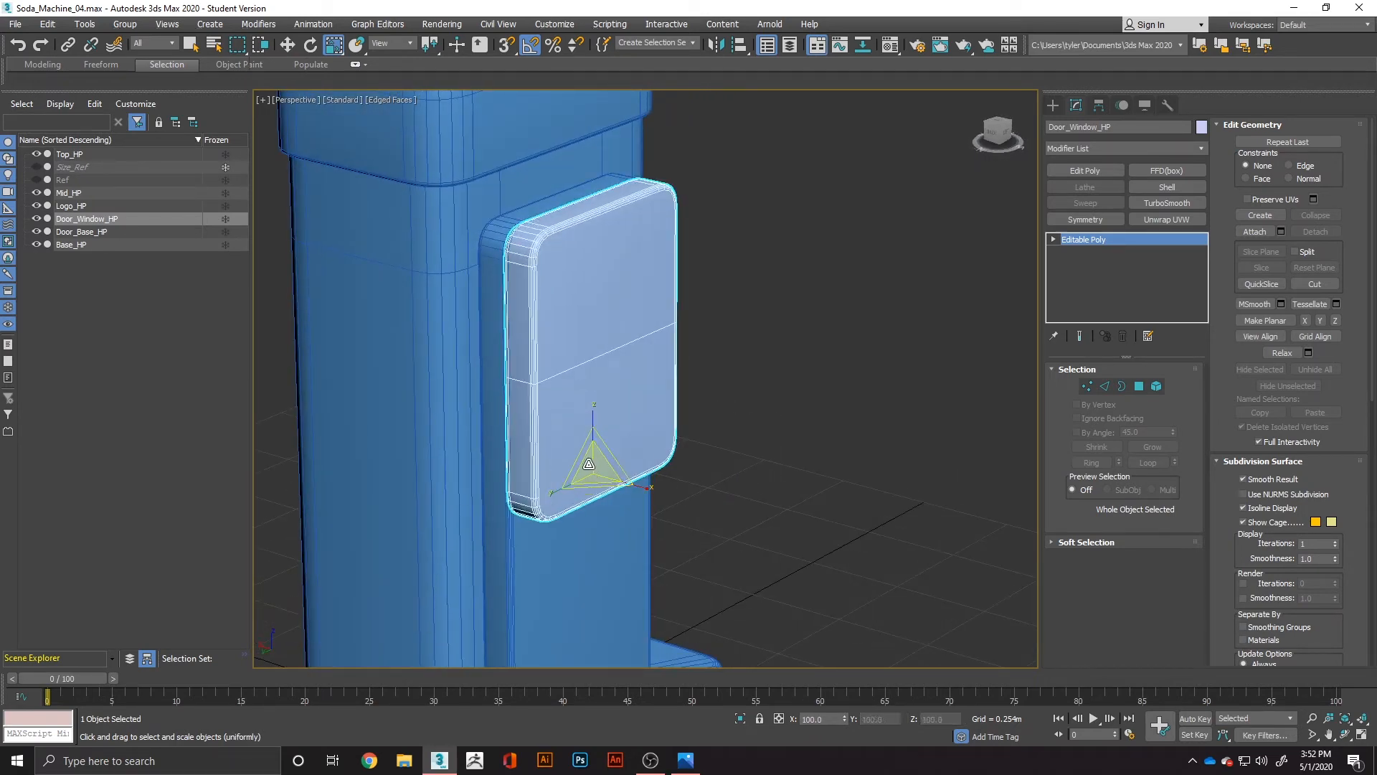
- Scale Door_Window_HP down uniformly to about 76.6 percent so it fits inside the door base
drag(597, 467, 588, 500)
alt+middle_drag(588, 500, 594, 455)
drag(603, 460, 603, 443)
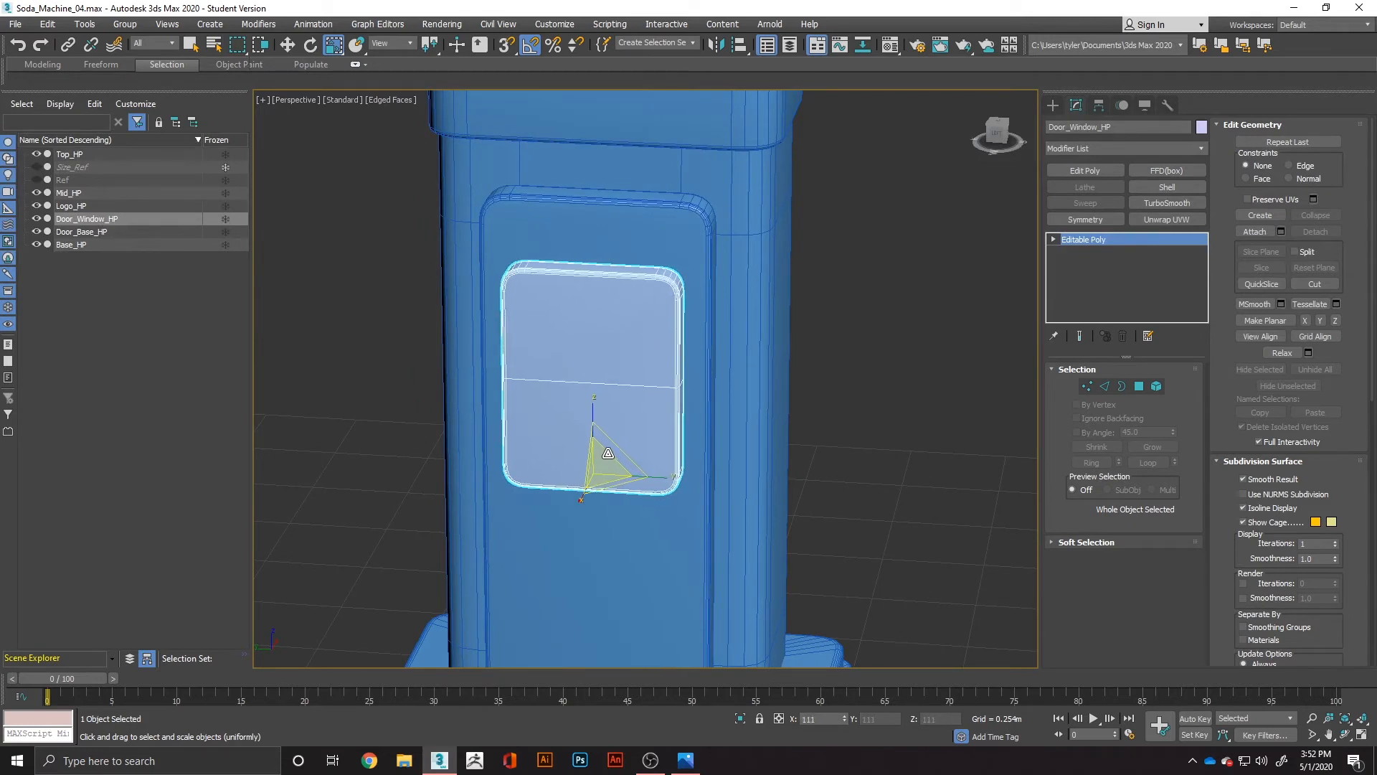
alt+middle_drag(603, 443, 748, 435)
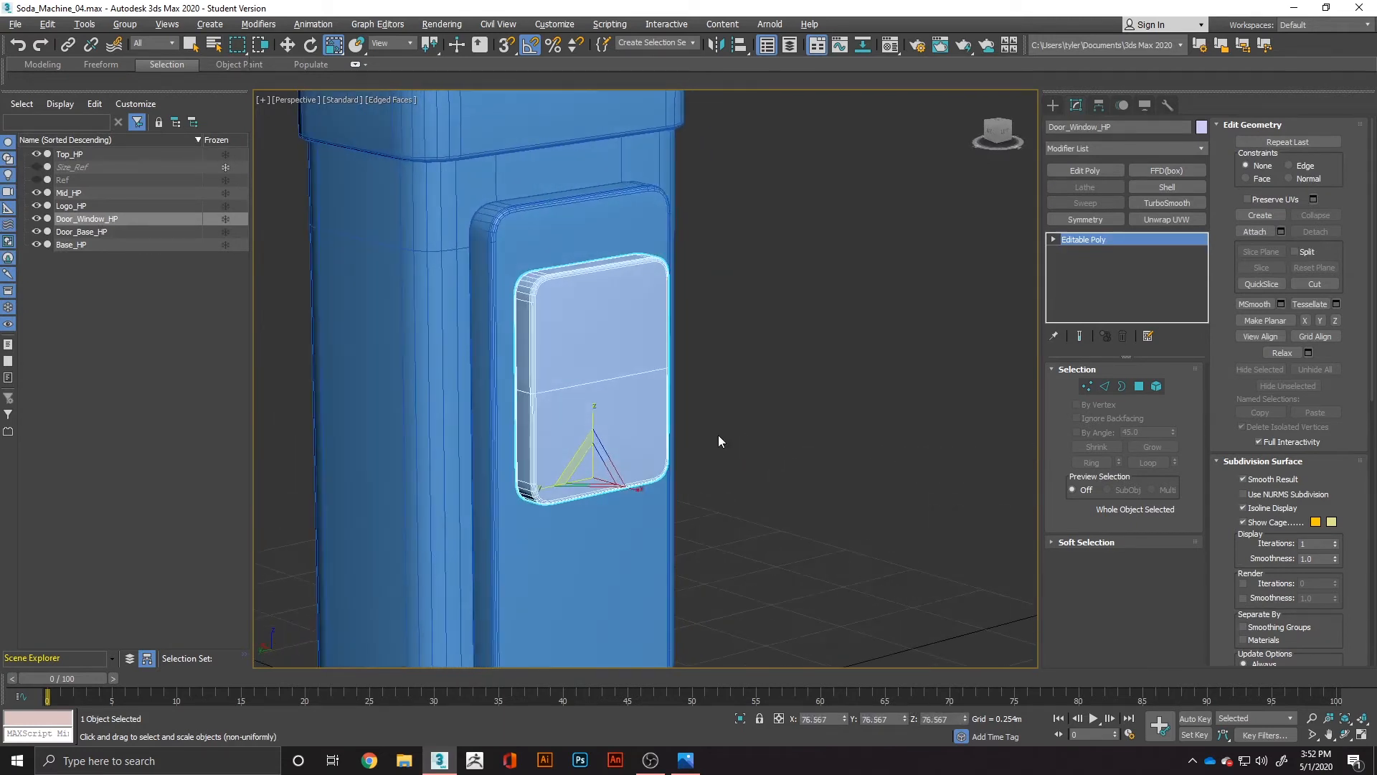
- Remove the horizontal edge loop across the window's middle and compare the window with the concept art
click(1105, 386)
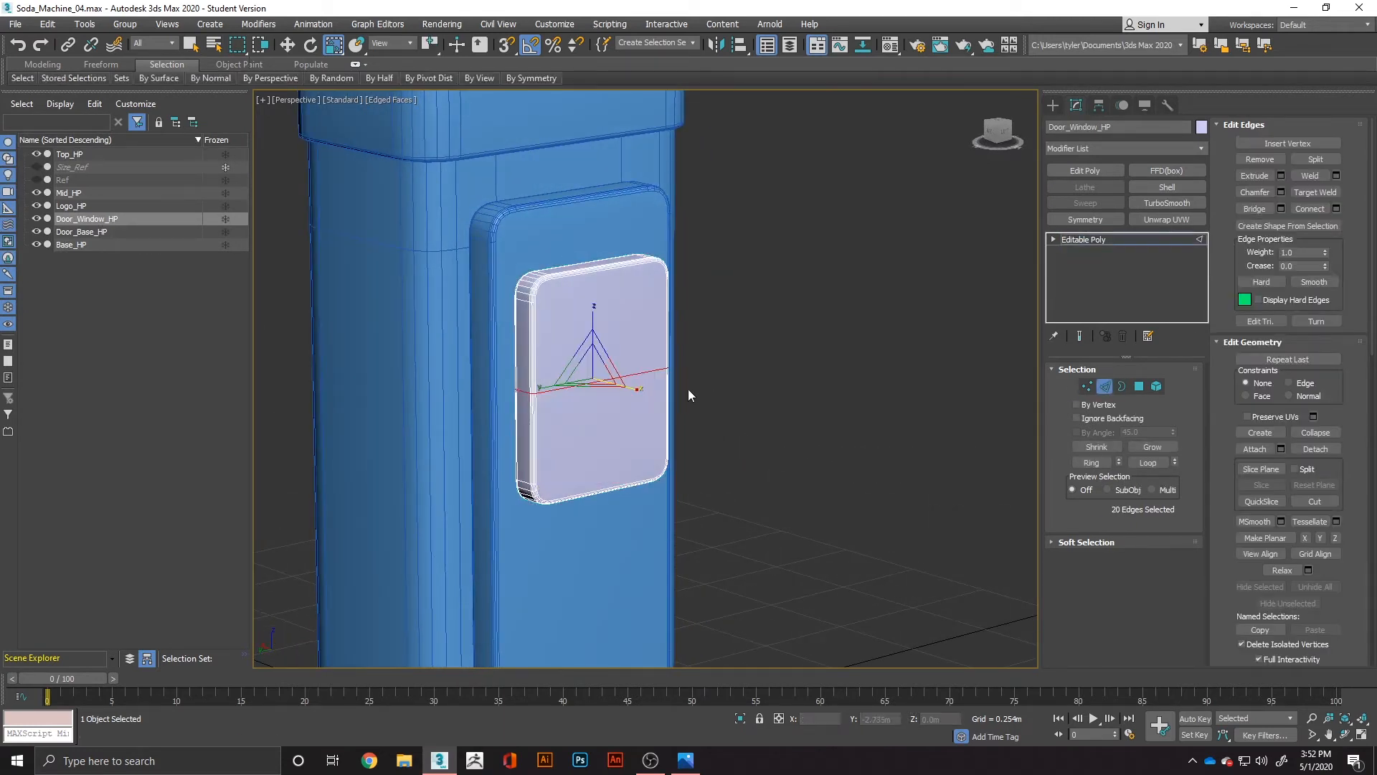
click(644, 375)
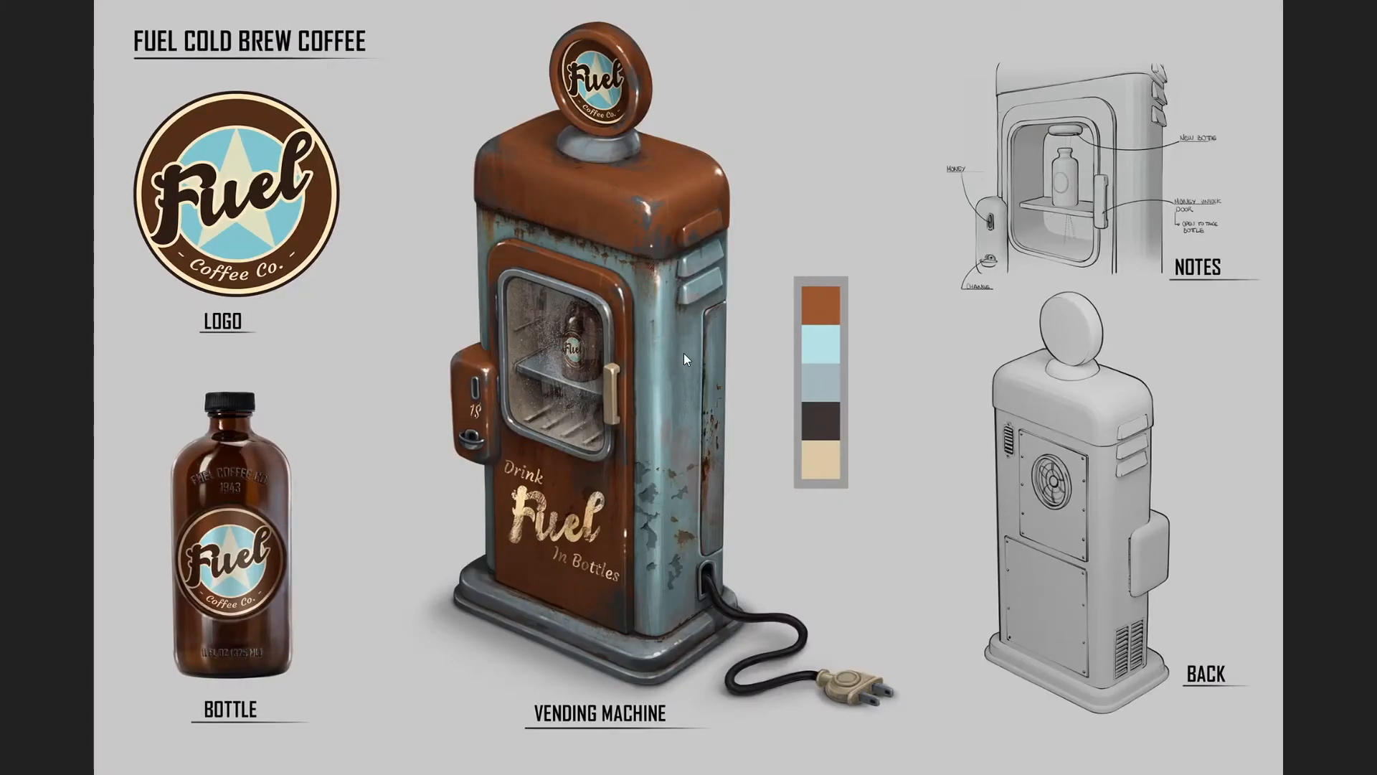
key(alt+Tab)
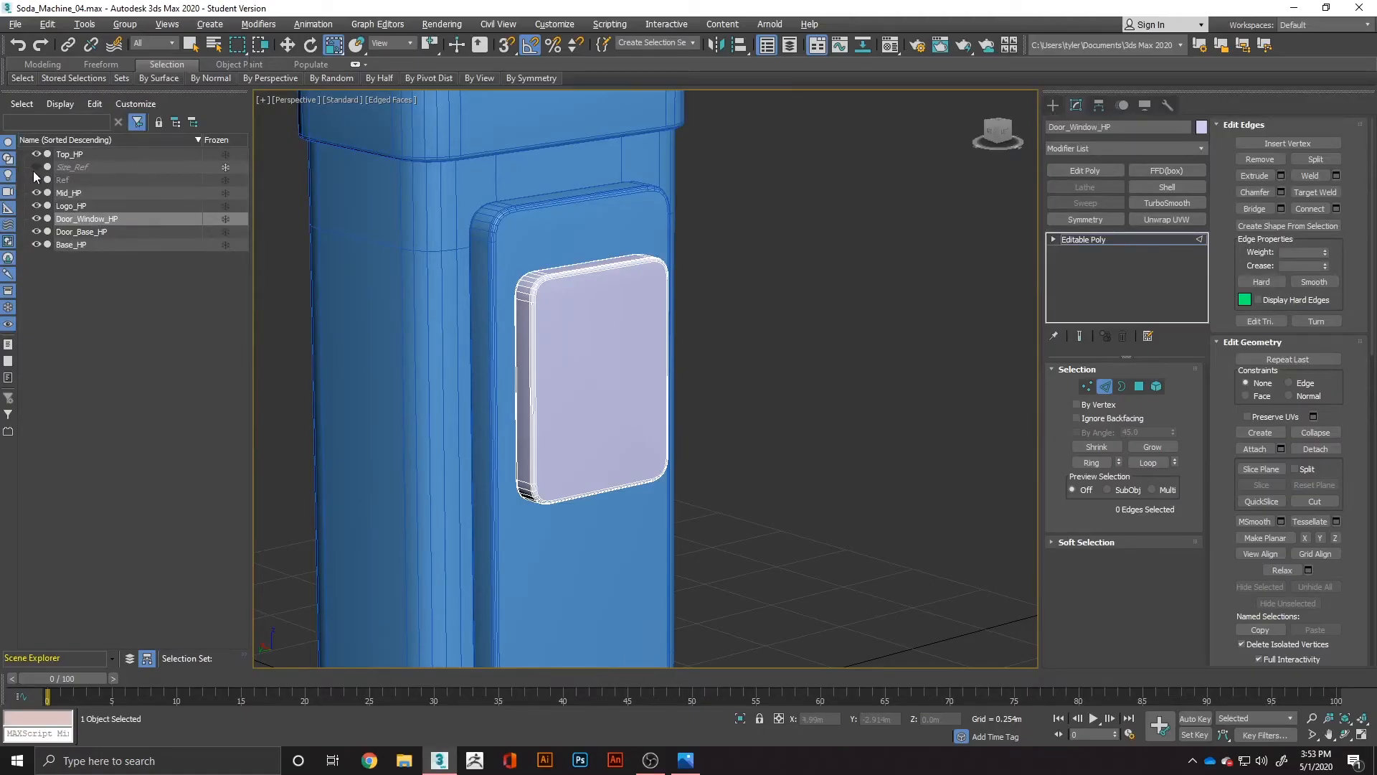
- Show the Ref model and move the whole window element back toward the door to about X -0.271 m
click(36, 179)
alt+middle_drag(584, 415, 469, 428)
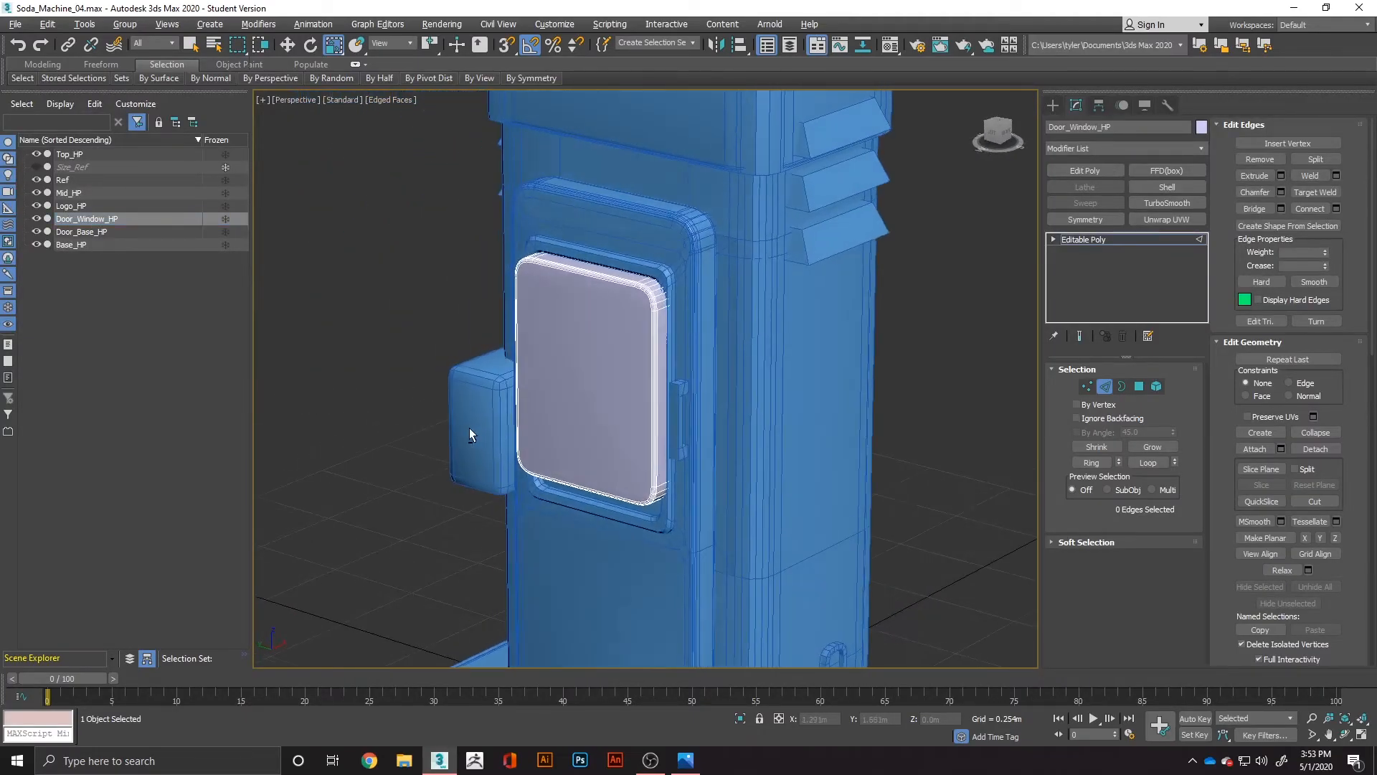
click(1156, 386)
click(609, 346)
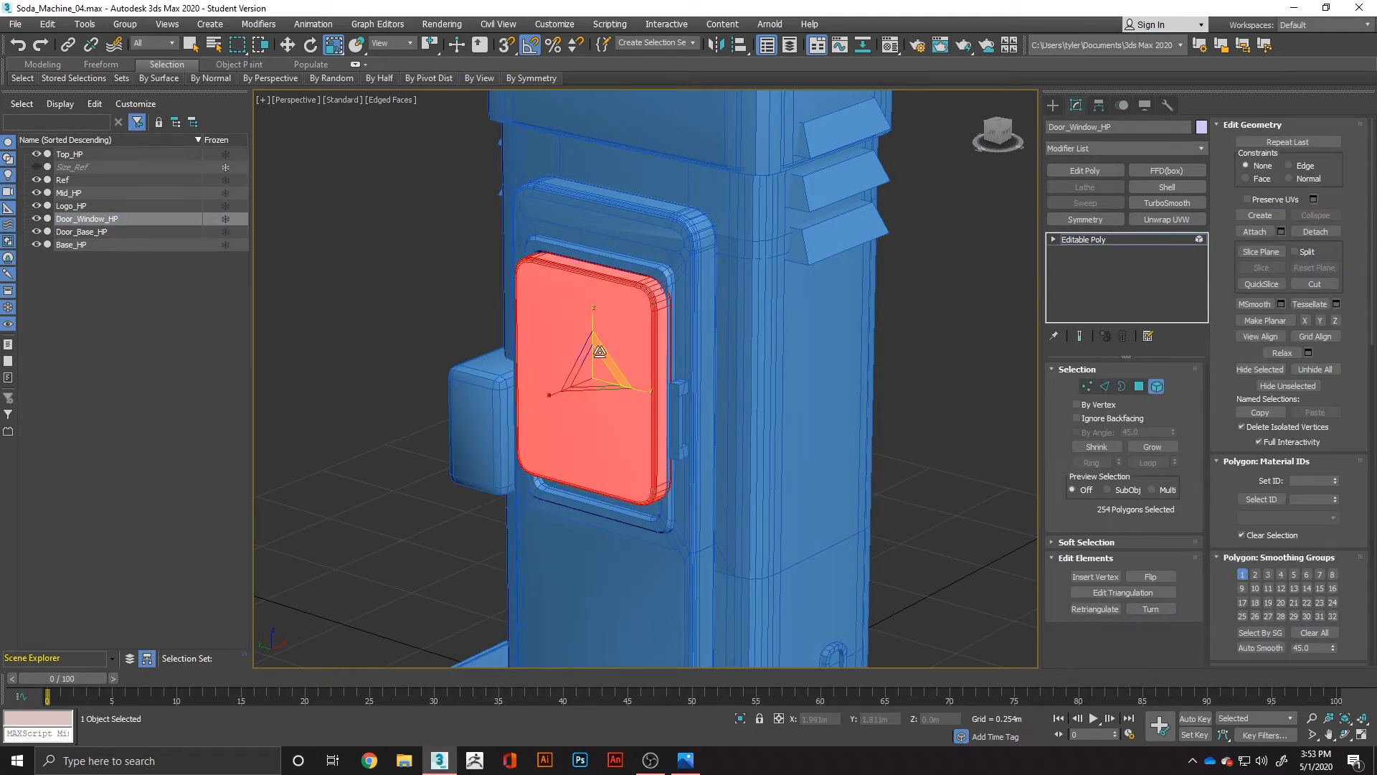
alt+middle_drag(662, 369, 586, 373)
key(w)
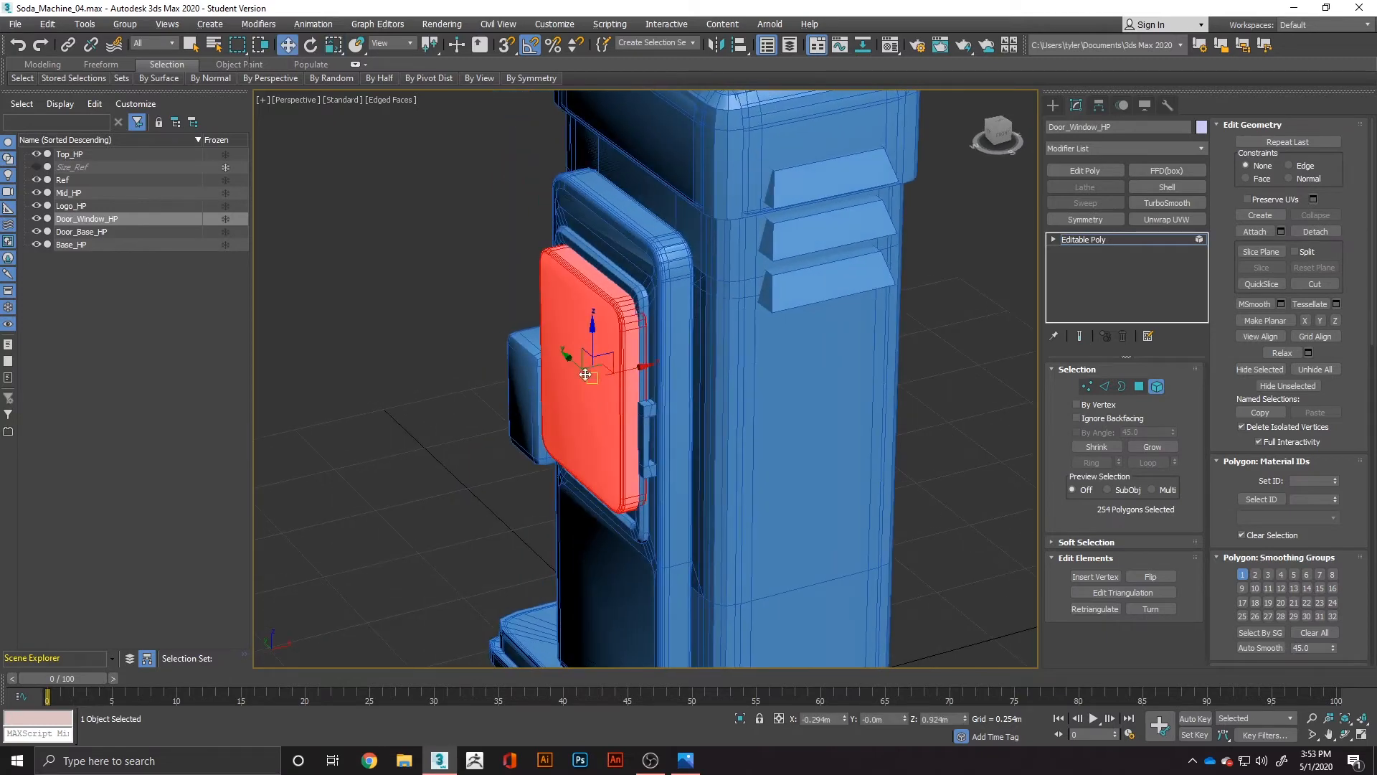
drag(641, 368, 648, 364)
- Thin the window element along X and raise it to about Z 0.954 m, matching the reference window's upper edge
key(r)
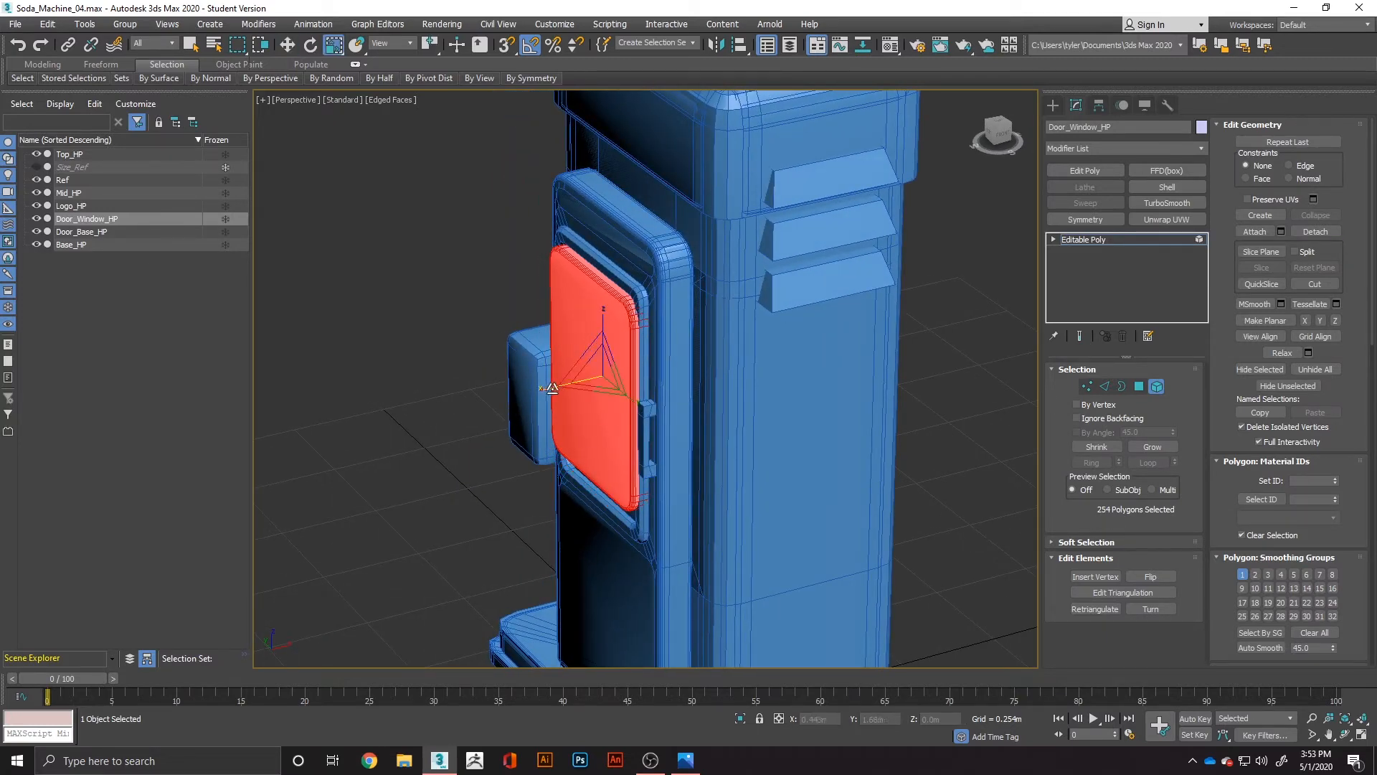
drag(557, 387, 637, 373)
key(w)
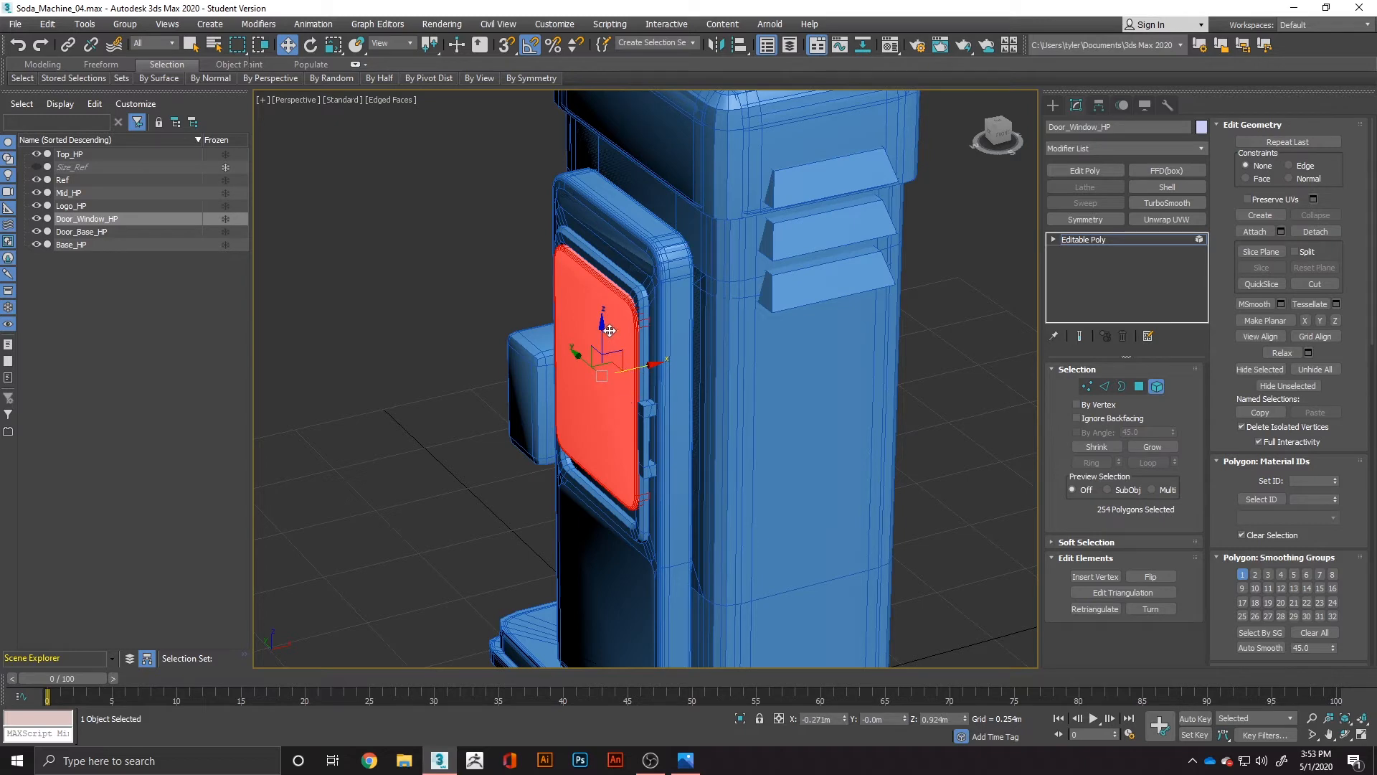
drag(606, 316, 619, 312)
alt+middle_drag(618, 312, 714, 342)
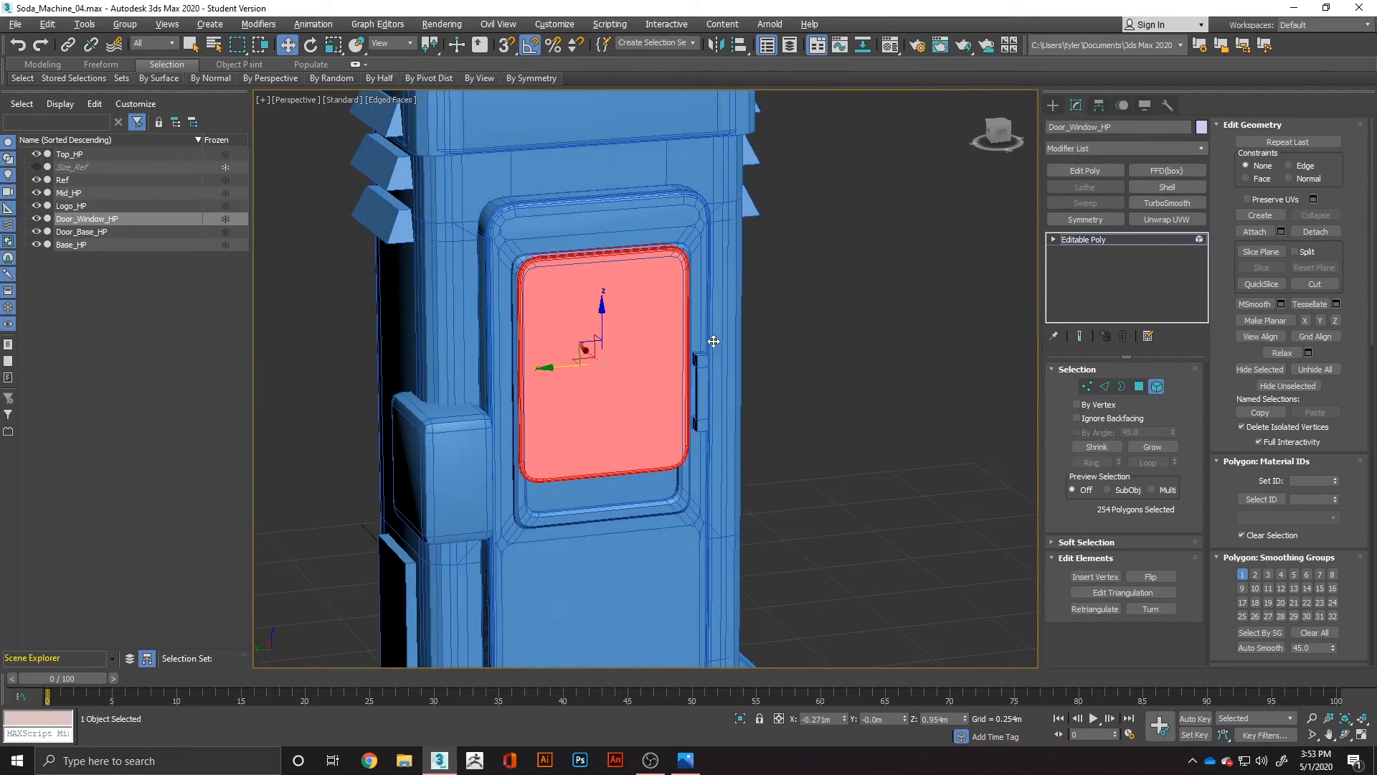
- Lower the window's bottom vertices to about Z 0.626 m to match the reference, and hide the Ref model
click(1087, 386)
drag(485, 437, 481, 435)
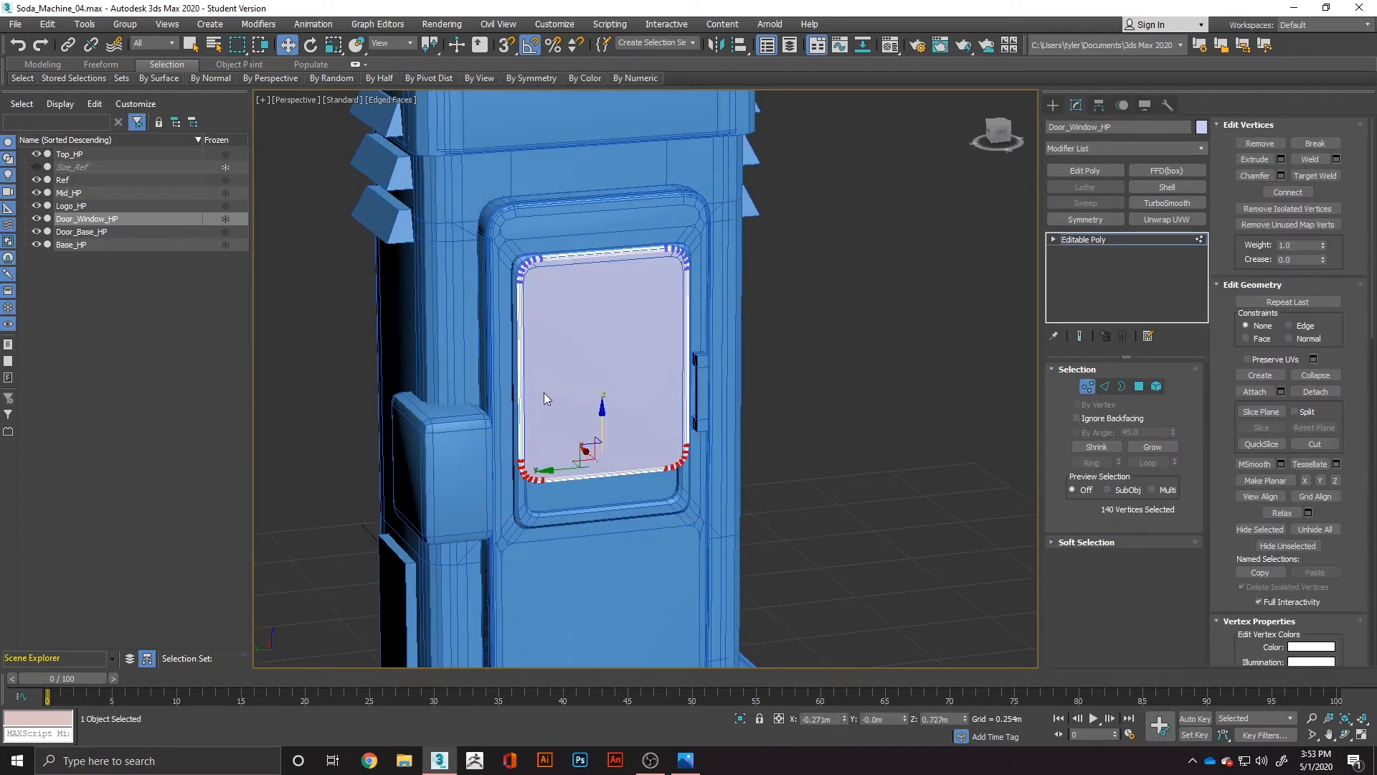
drag(603, 410, 608, 454)
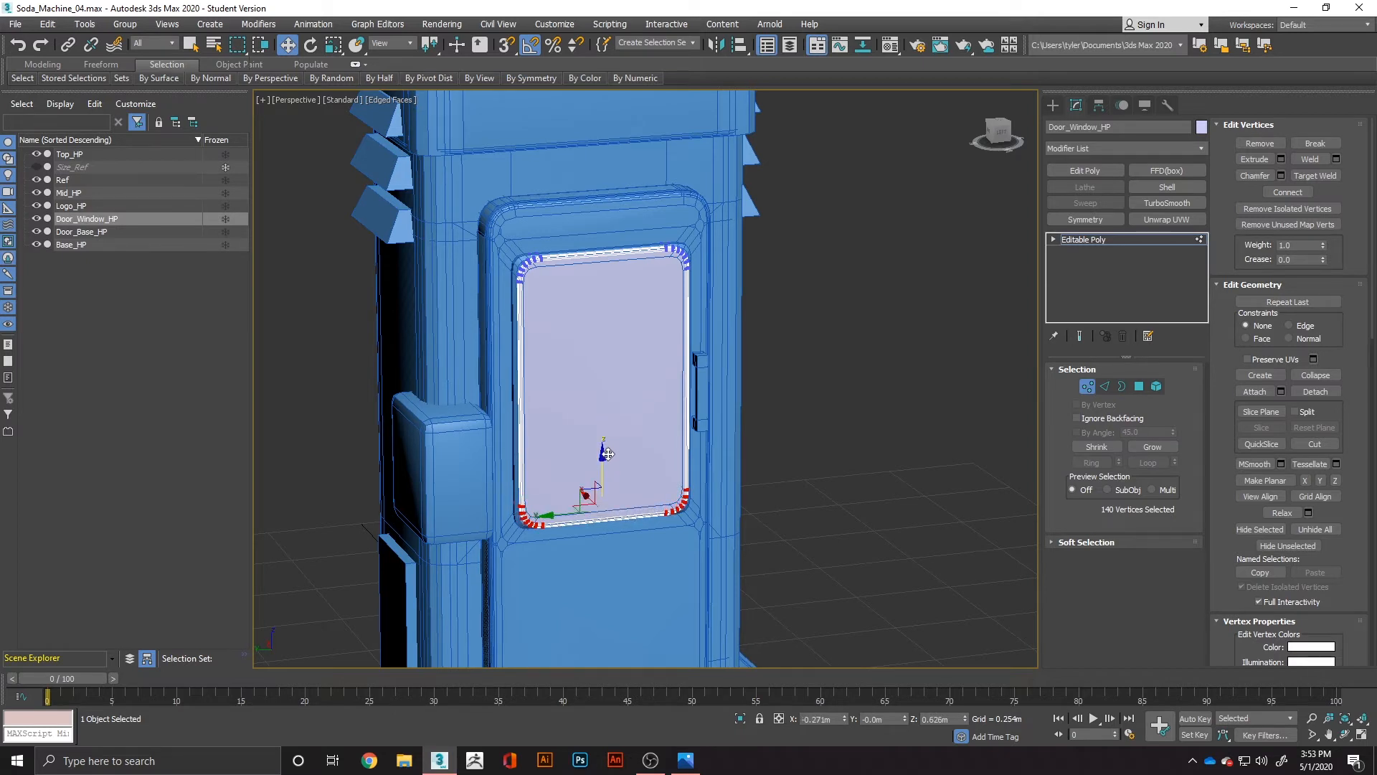
click(36, 179)
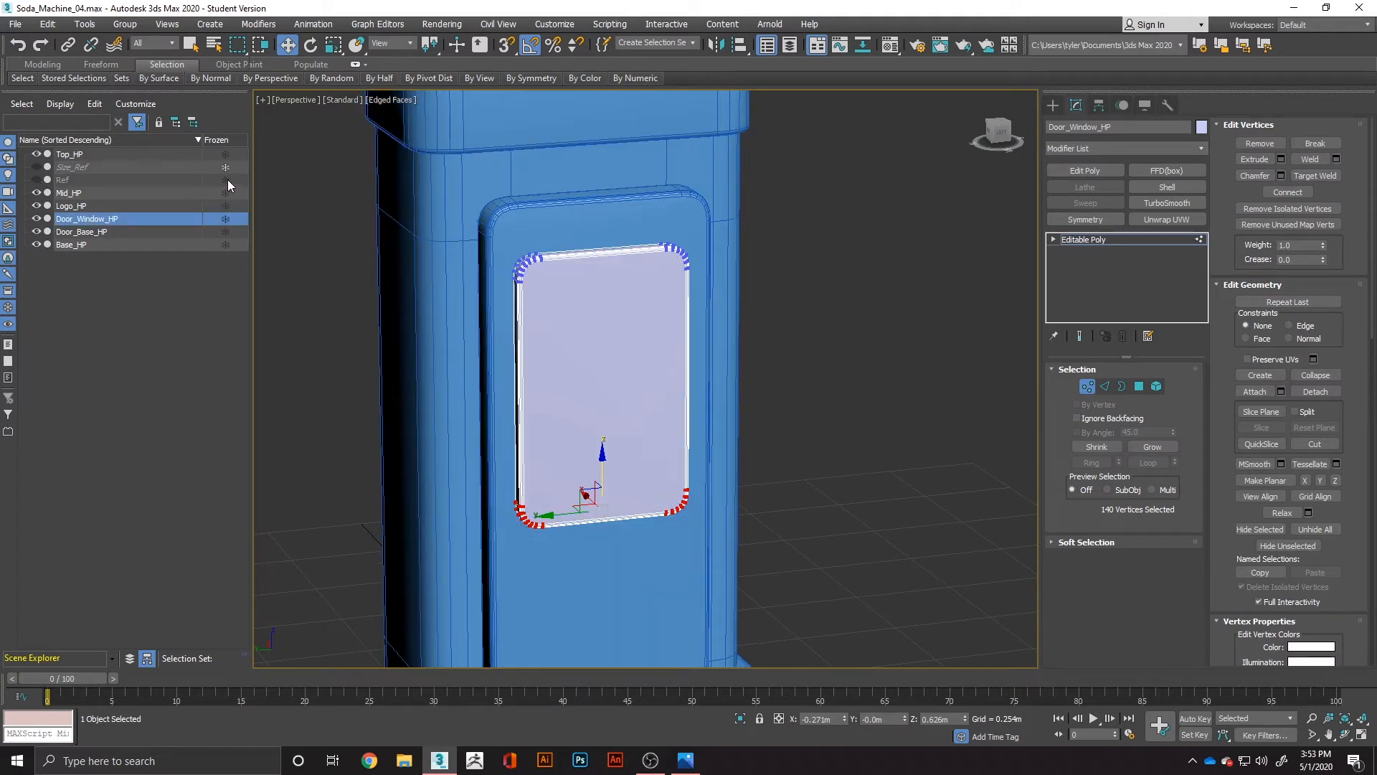
click(791, 349)
scroll(822, 385, down, 10)
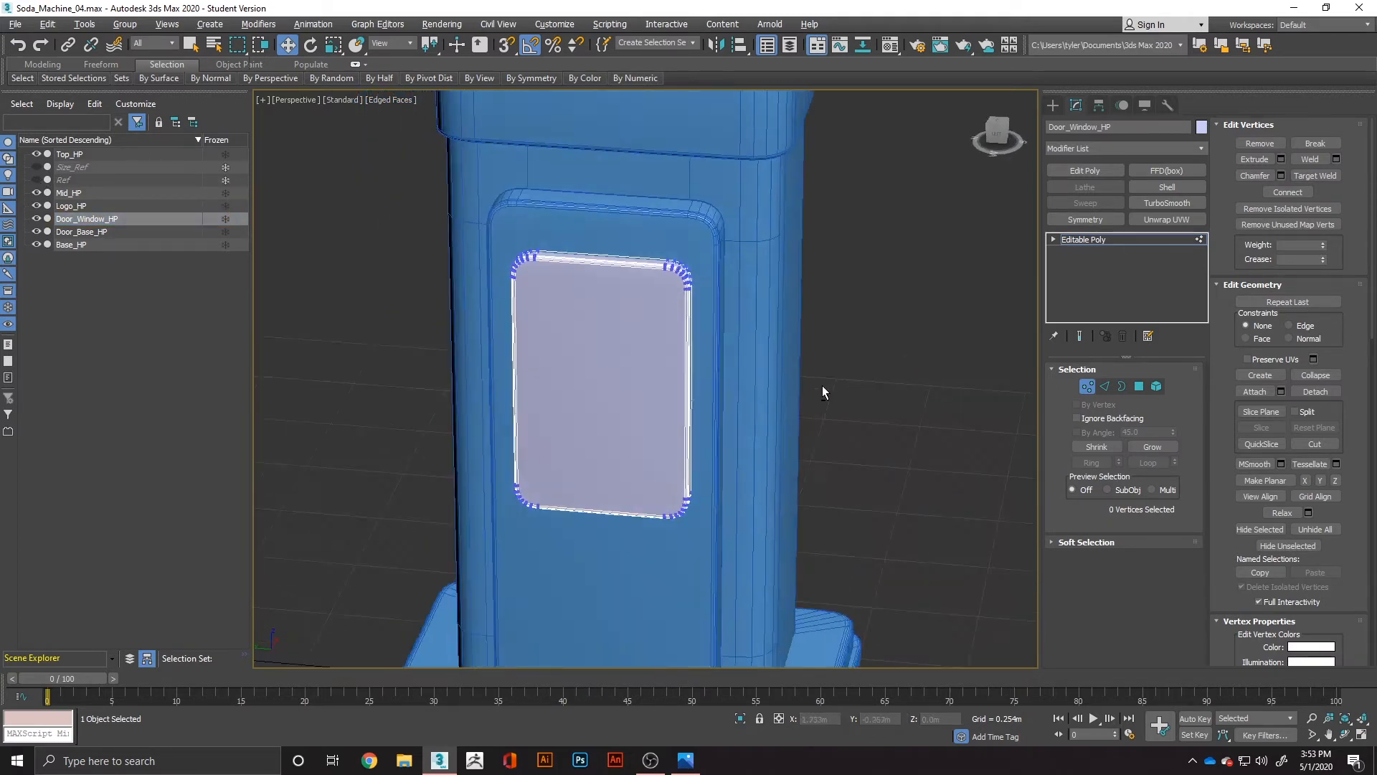
scroll(617, 372, up, 5)
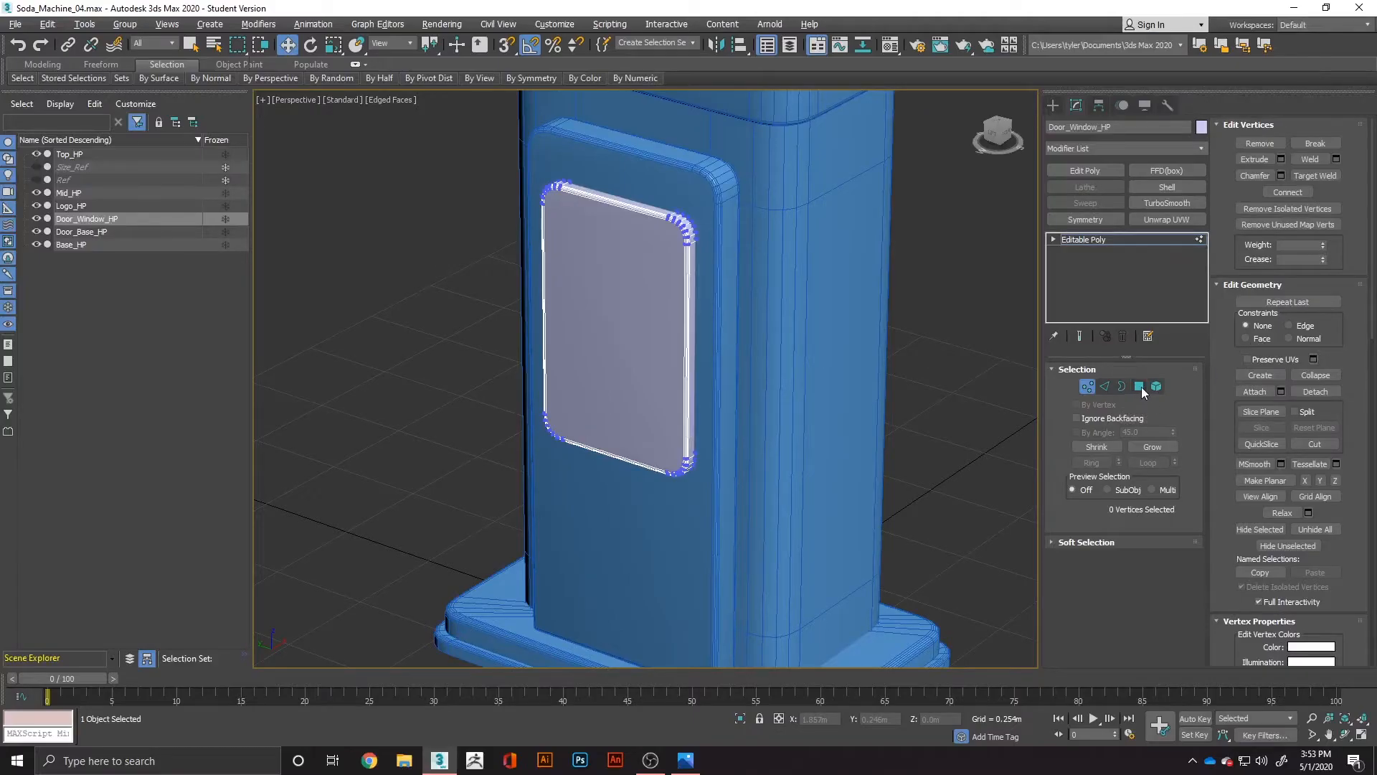
- Select the single large front polygon of Door_Window_HP
click(1139, 386)
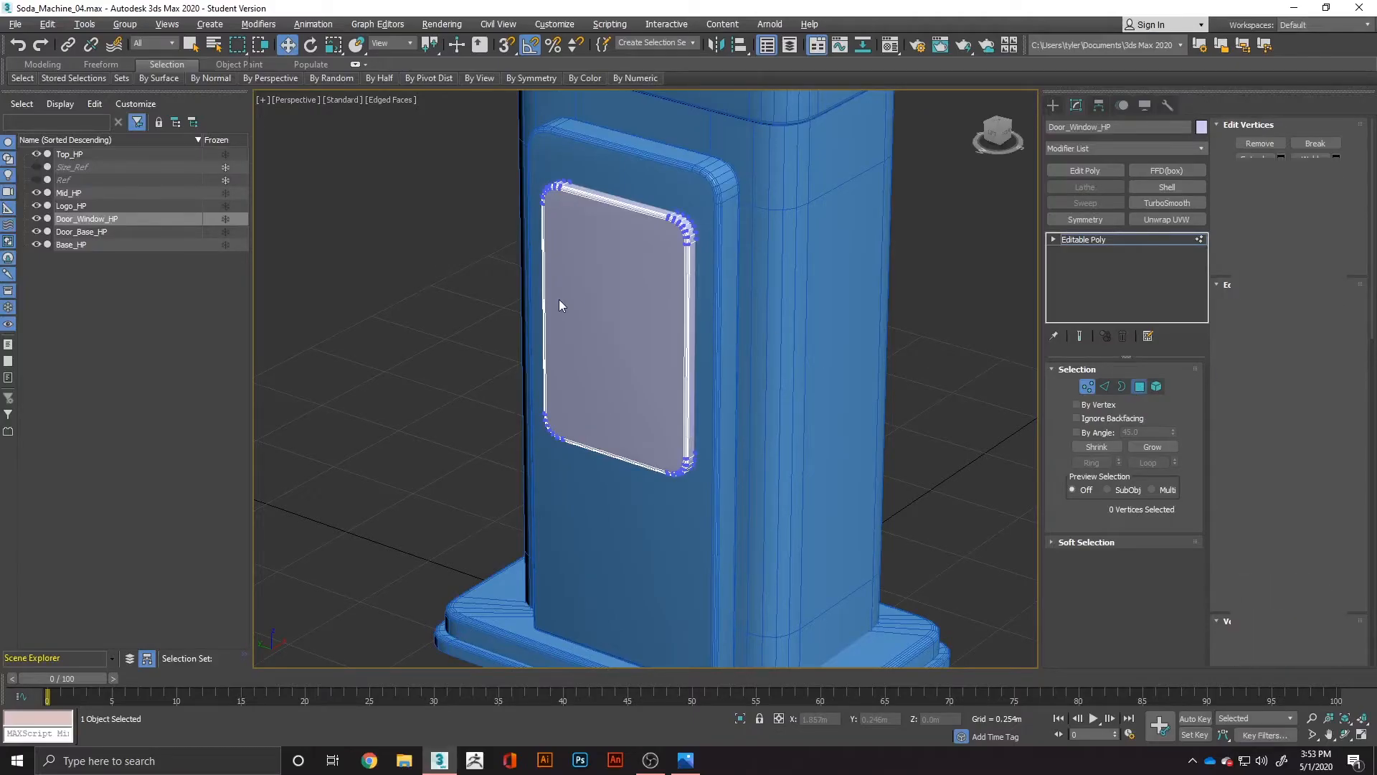
click(594, 299)
double_click(607, 305)
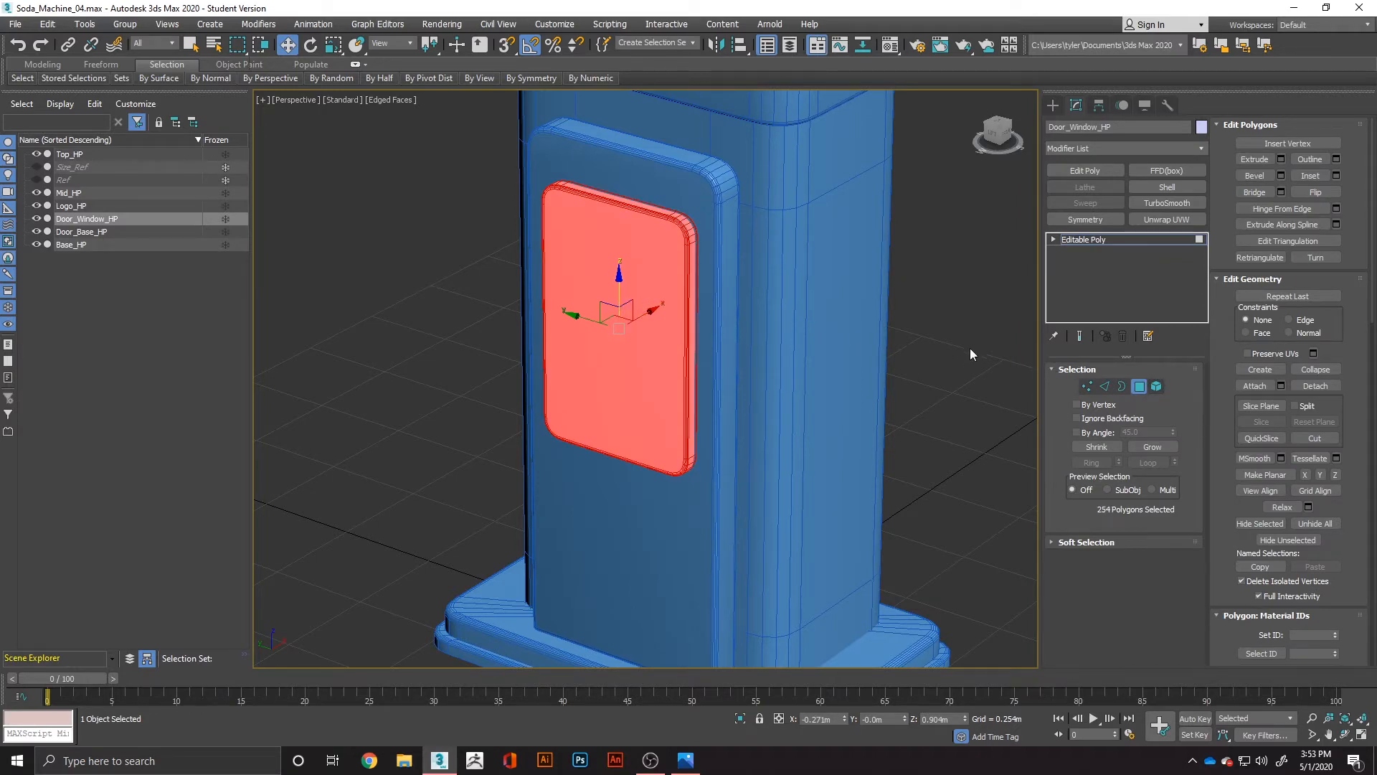
key(q)
click(658, 350)
alt+middle_drag(658, 351, 625, 333)
scroll(625, 333, up, 4)
- Inset the window's front polygon by 0.03 m, checking the frame width against the concept art
right_click(616, 321)
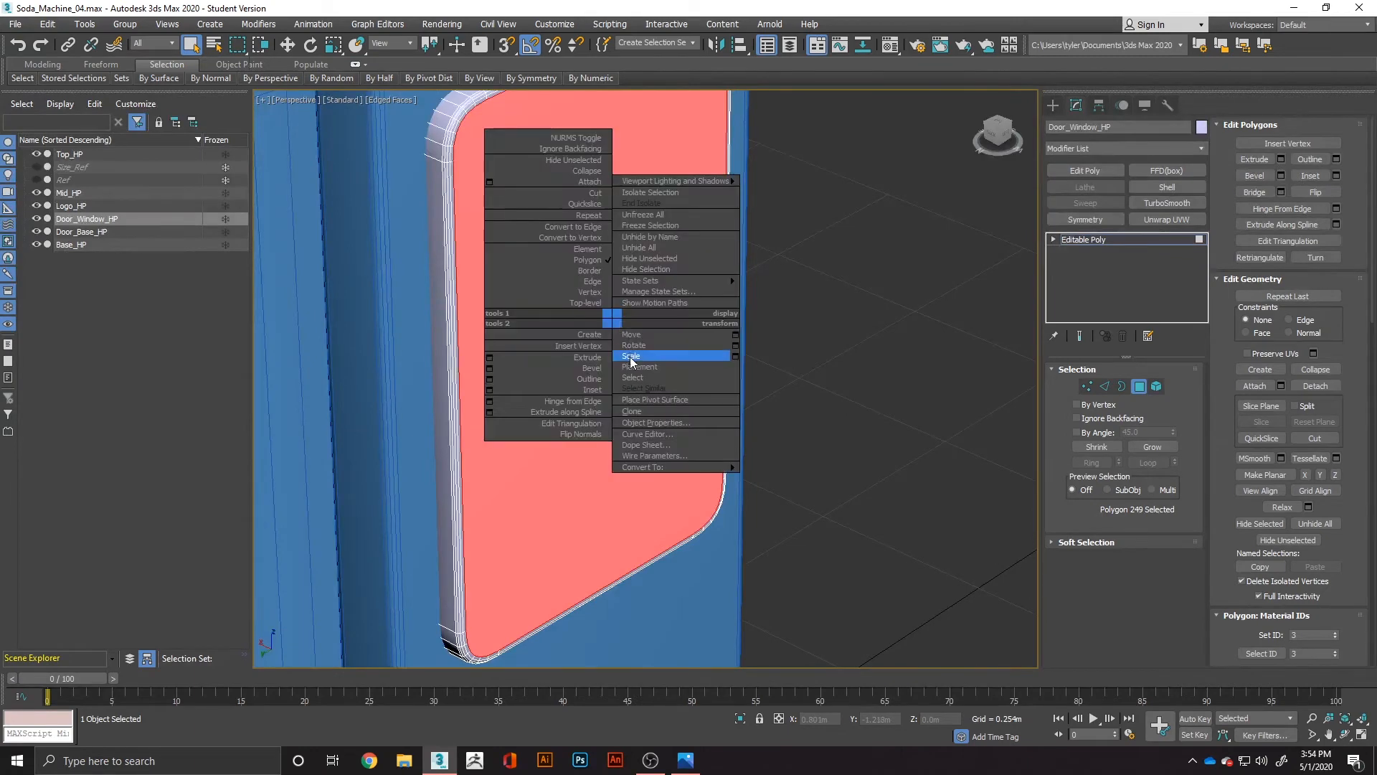
click(491, 389)
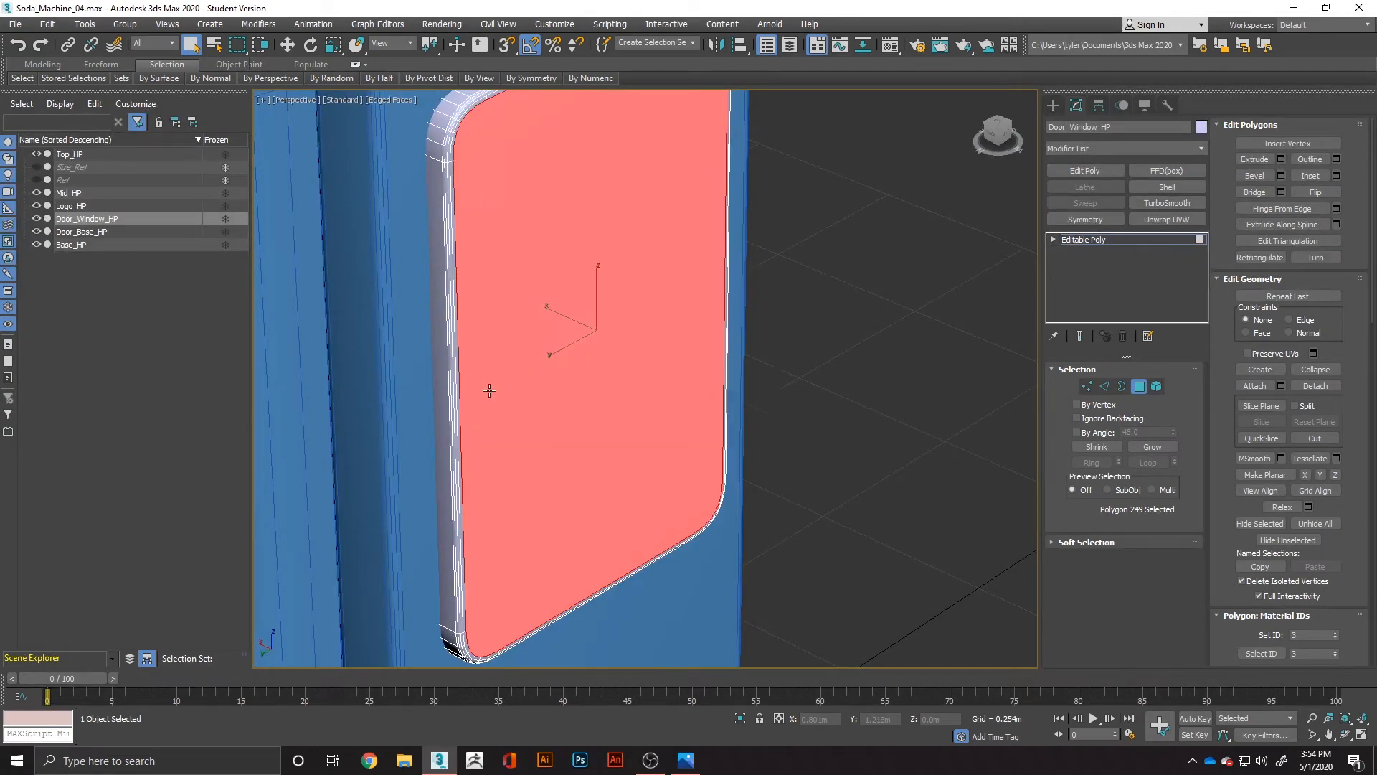
alt+middle_drag(642, 460, 775, 465)
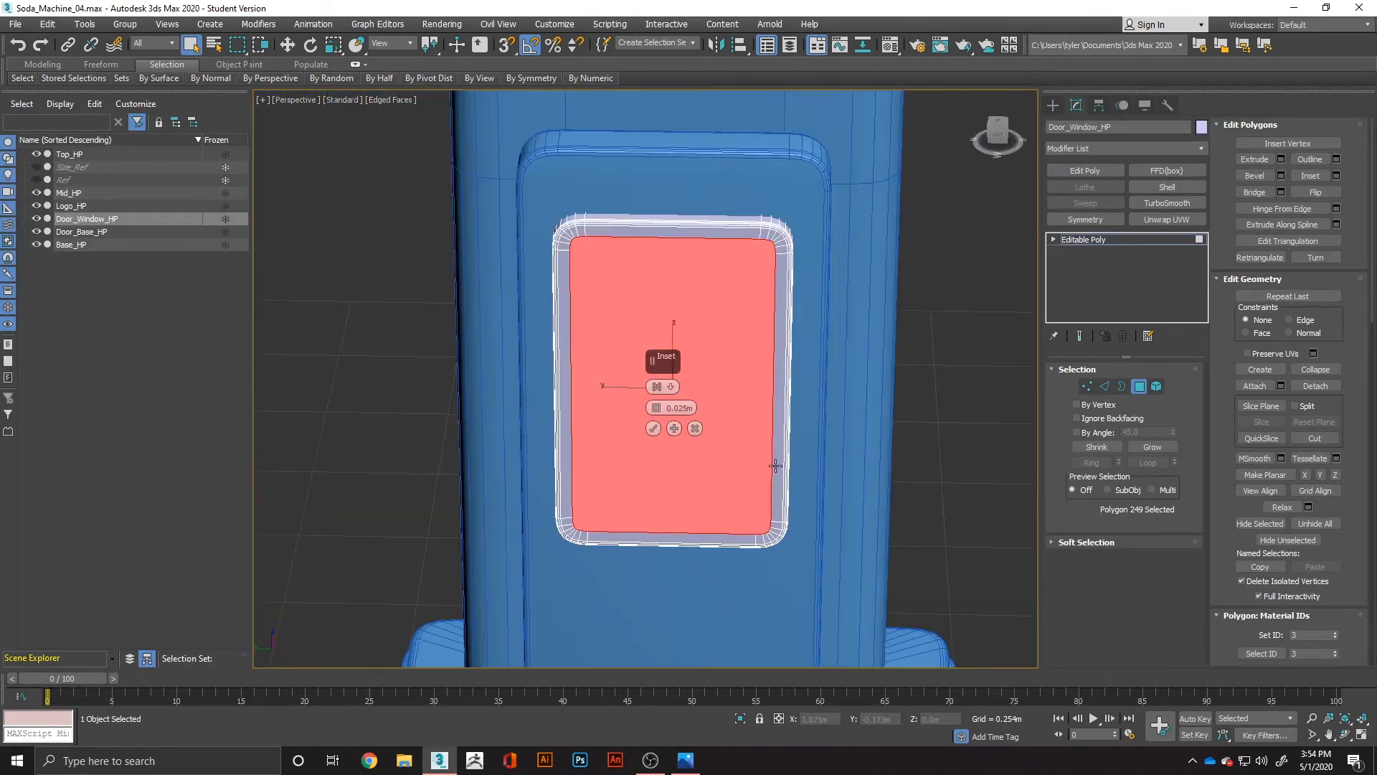
alt+middle_drag(761, 416, 733, 410)
key(alt+Tab)
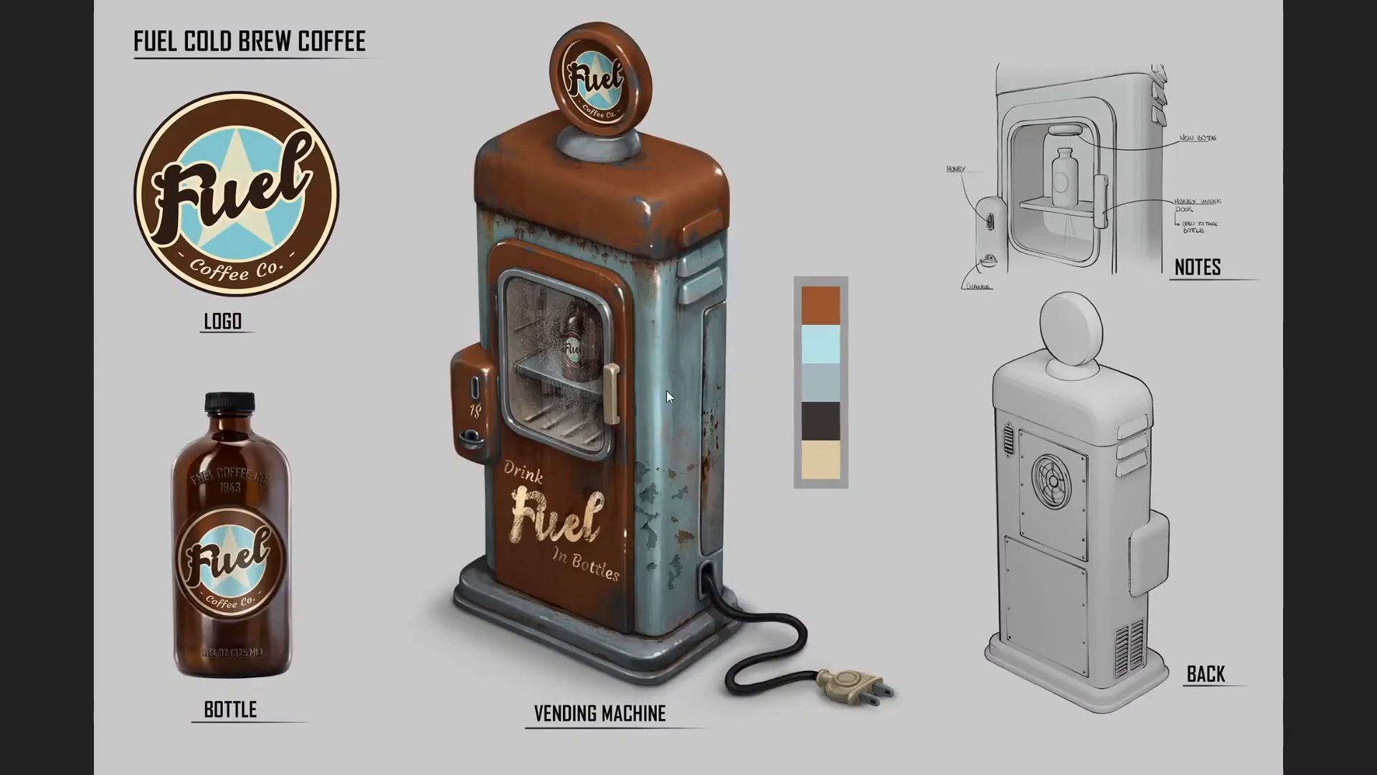
key(alt+Tab)
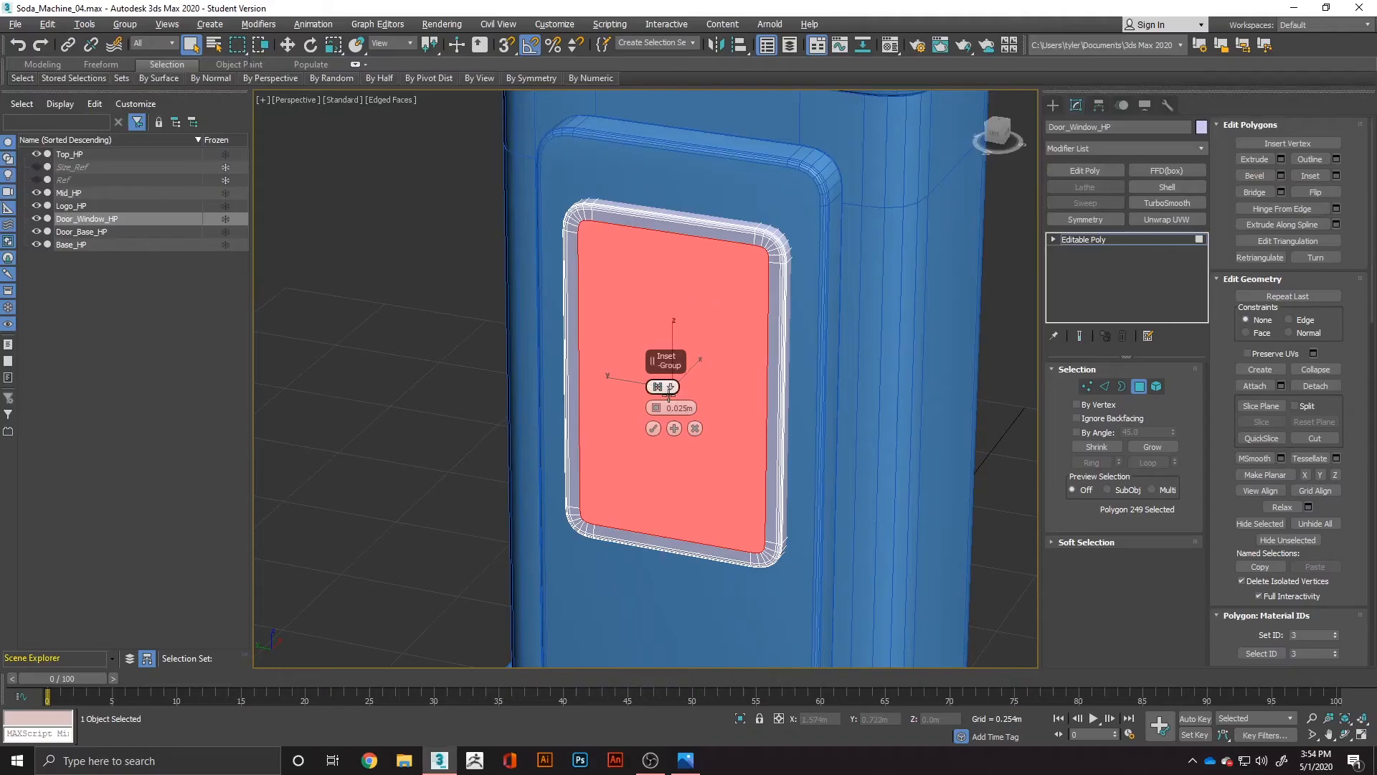
drag(659, 406, 659, 403)
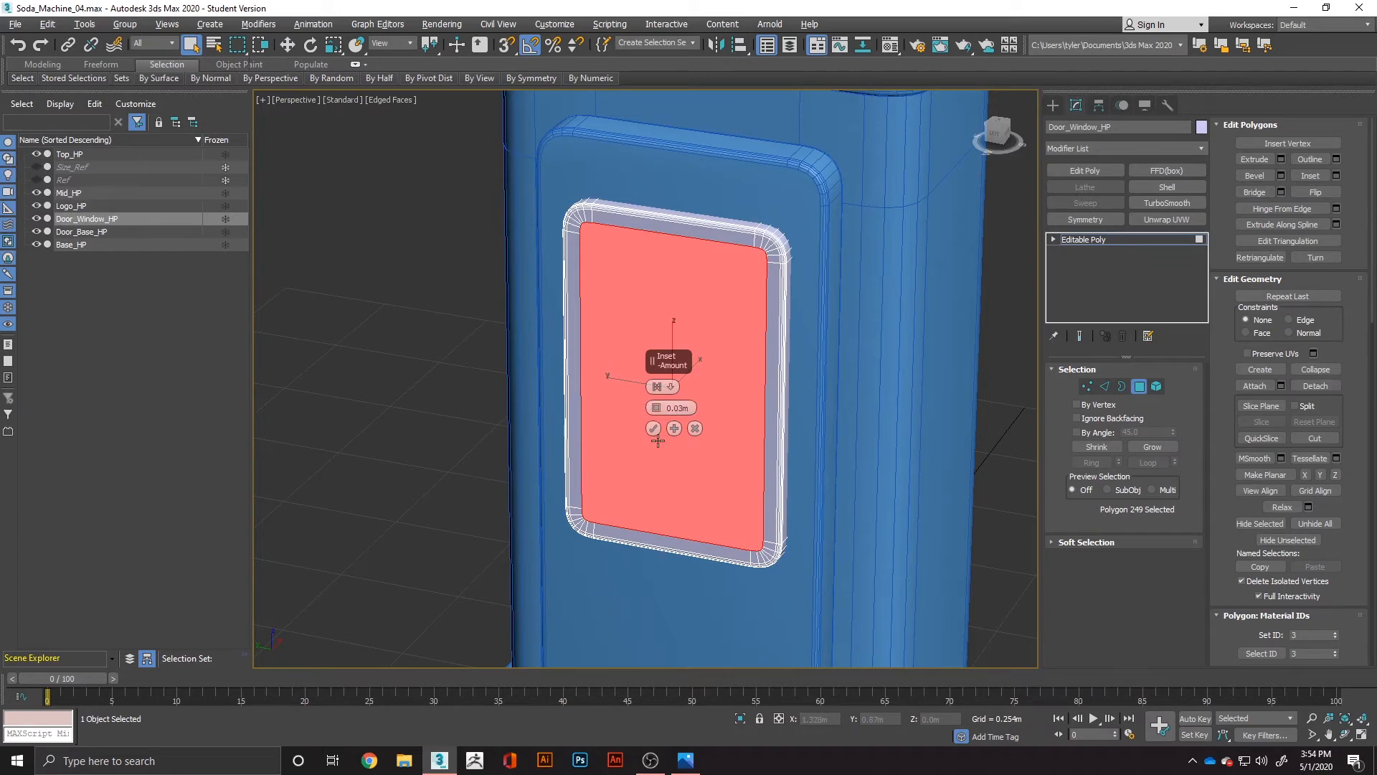
click(652, 429)
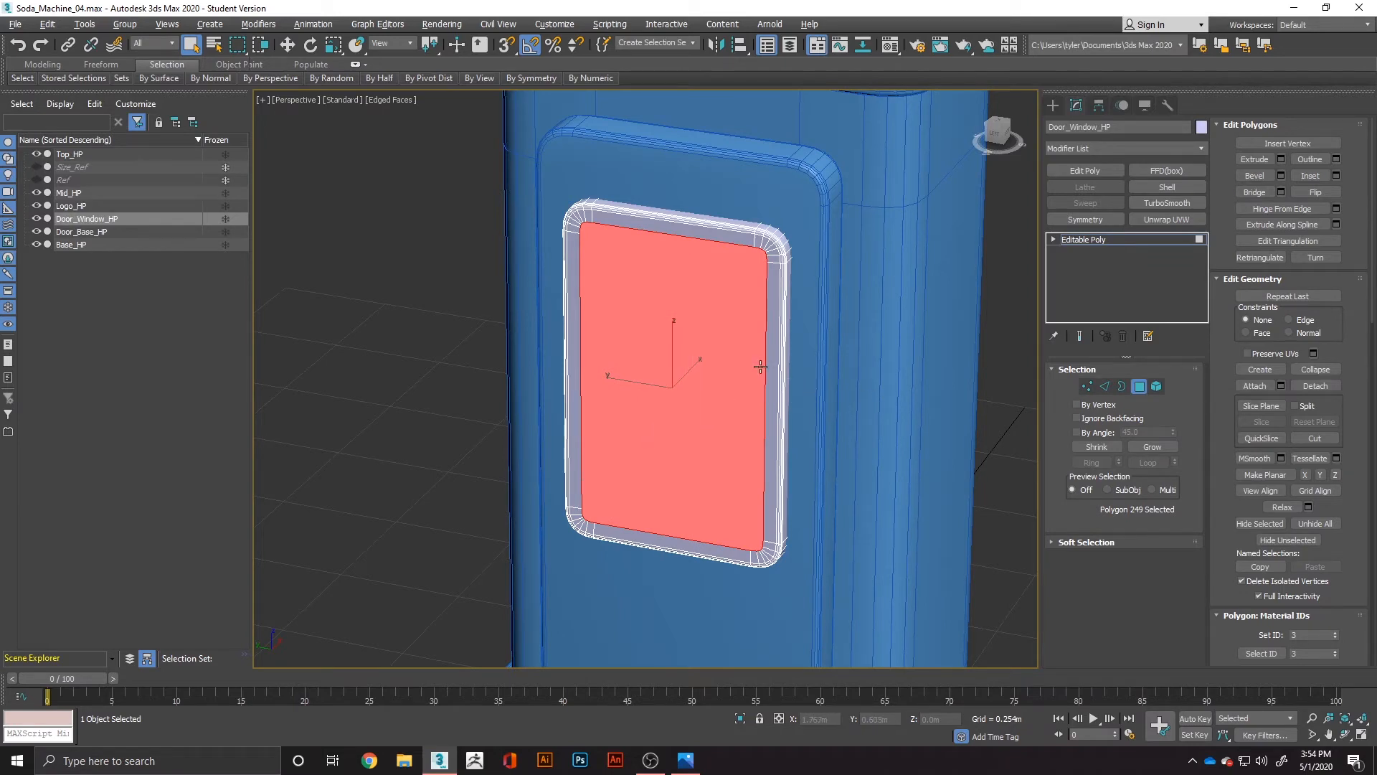
- Isolate Door_Window_HP and delete its large back polygon
alt+middle_drag(716, 384, 832, 381)
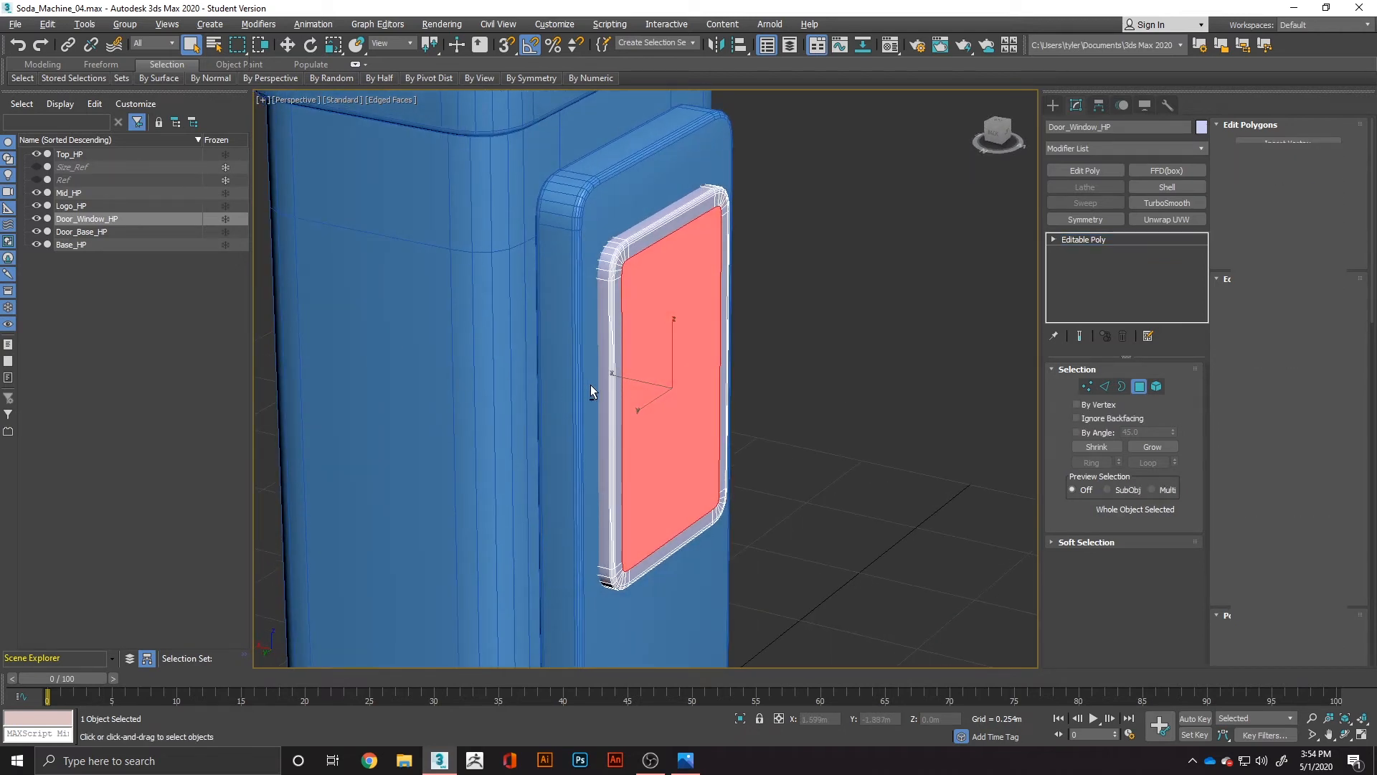
key(alt+q)
alt+middle_drag(632, 387, 678, 369)
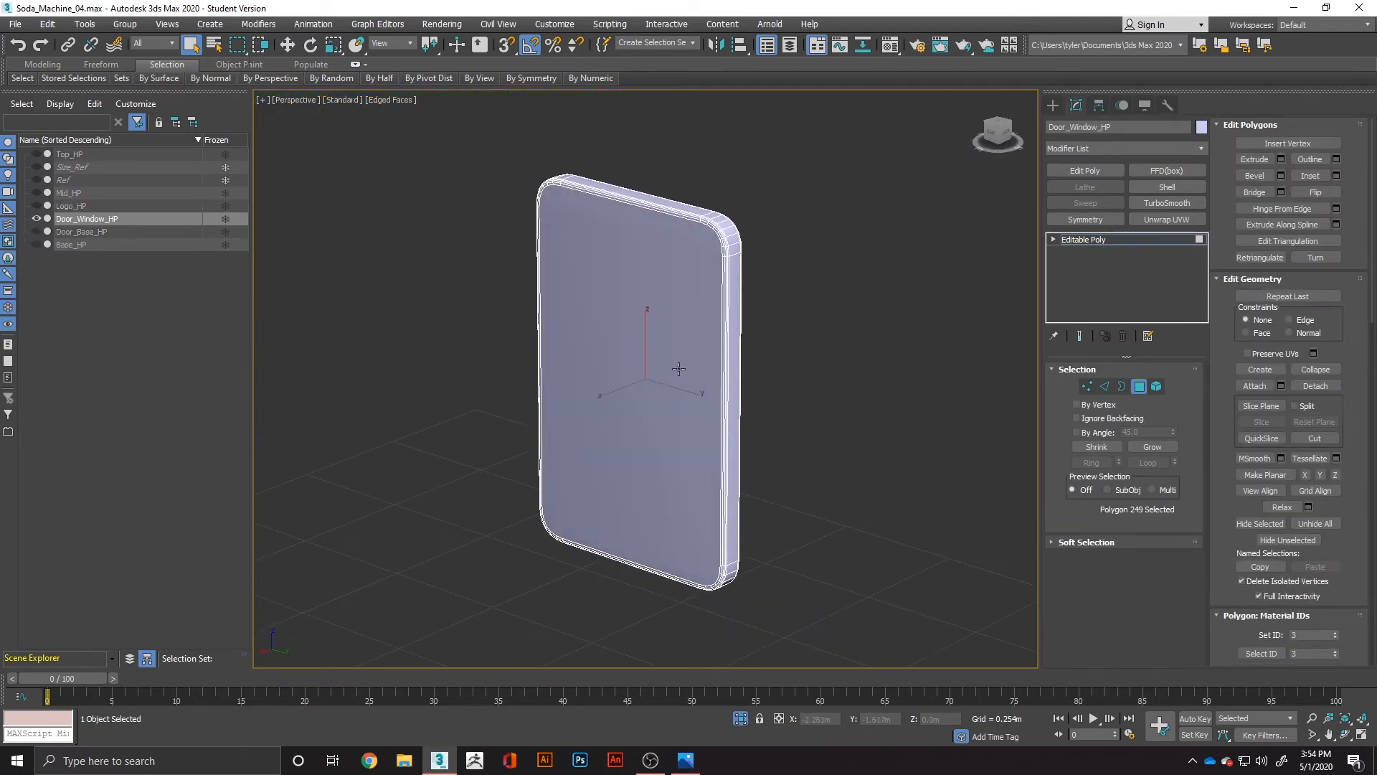
click(678, 368)
key(Delete)
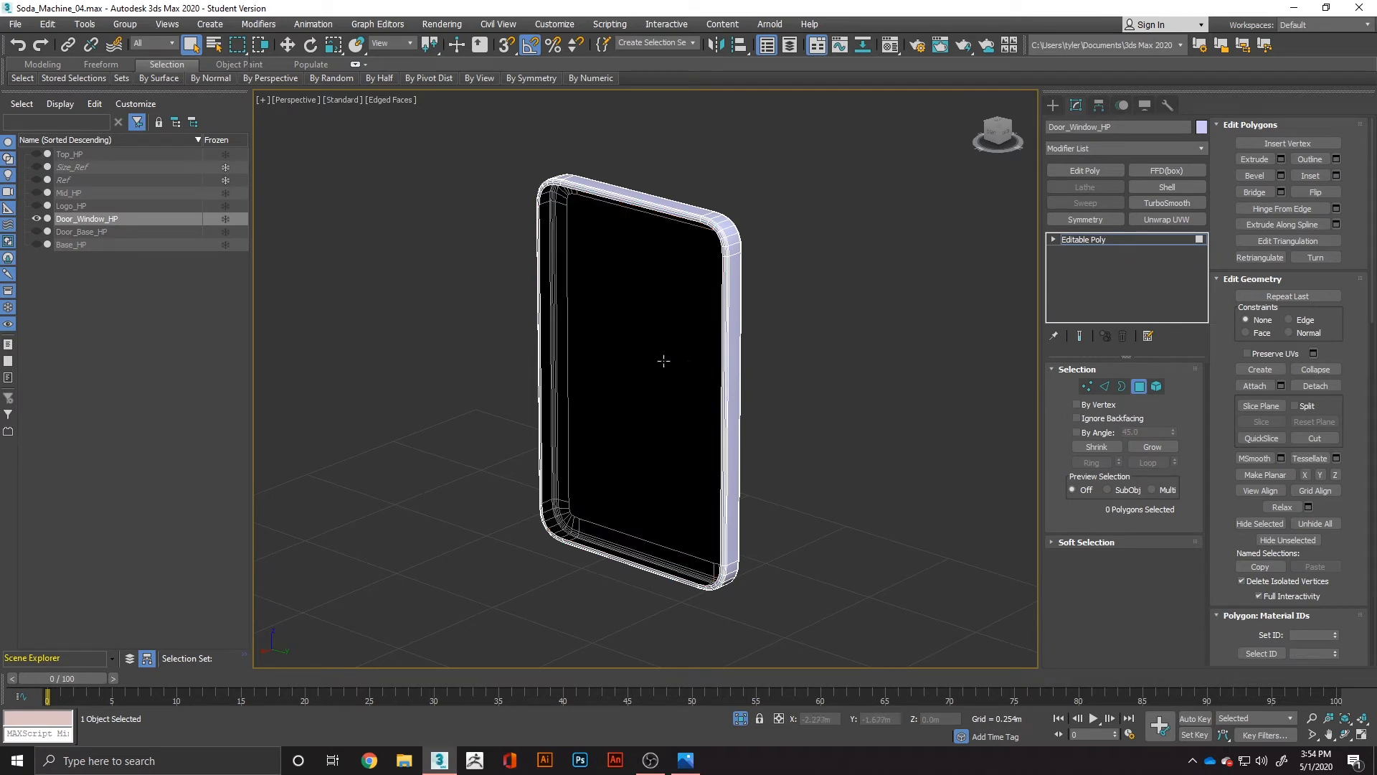
- Extrude the window's inset front polygon inward so it recesses past the back of the frame
alt+middle_drag(667, 359, 584, 462)
click(584, 462)
alt+middle_drag(781, 406, 648, 410)
right_click(645, 408)
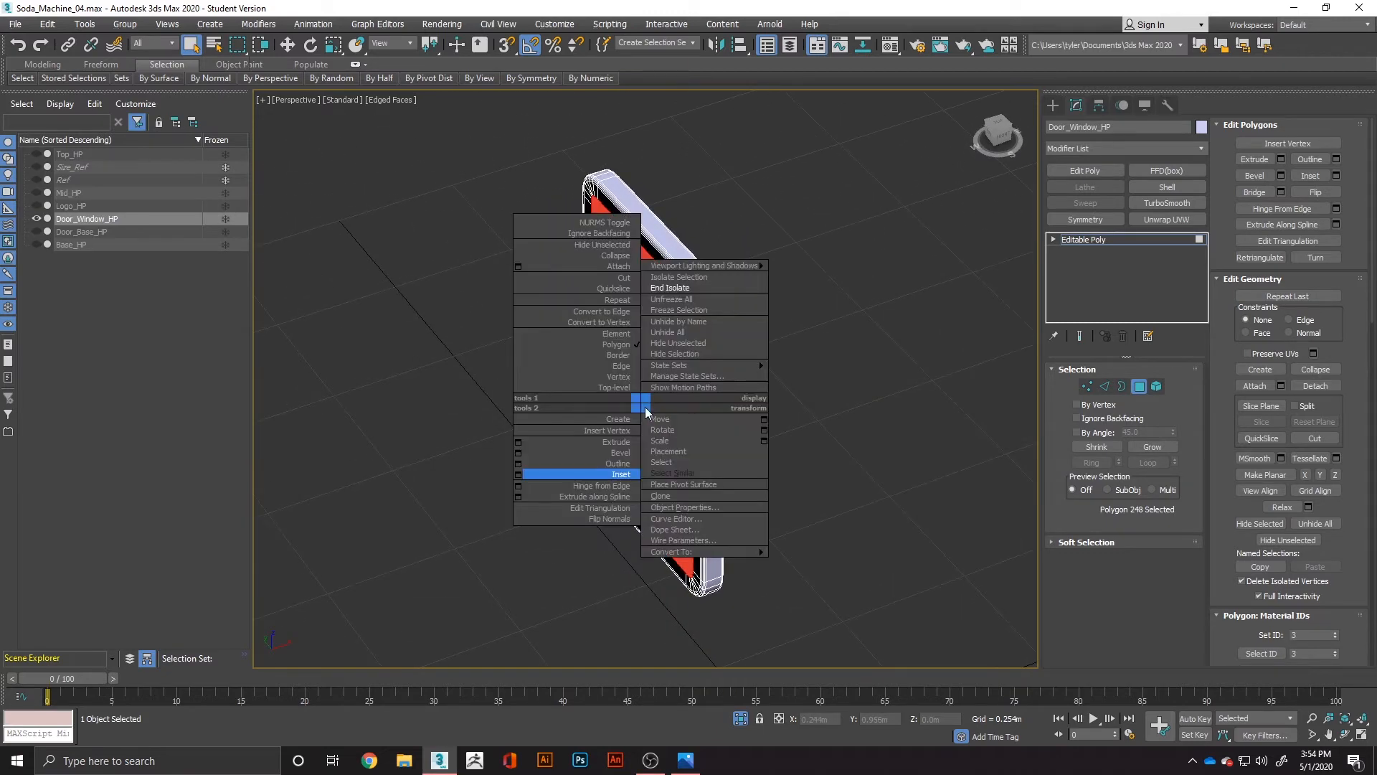
click(519, 443)
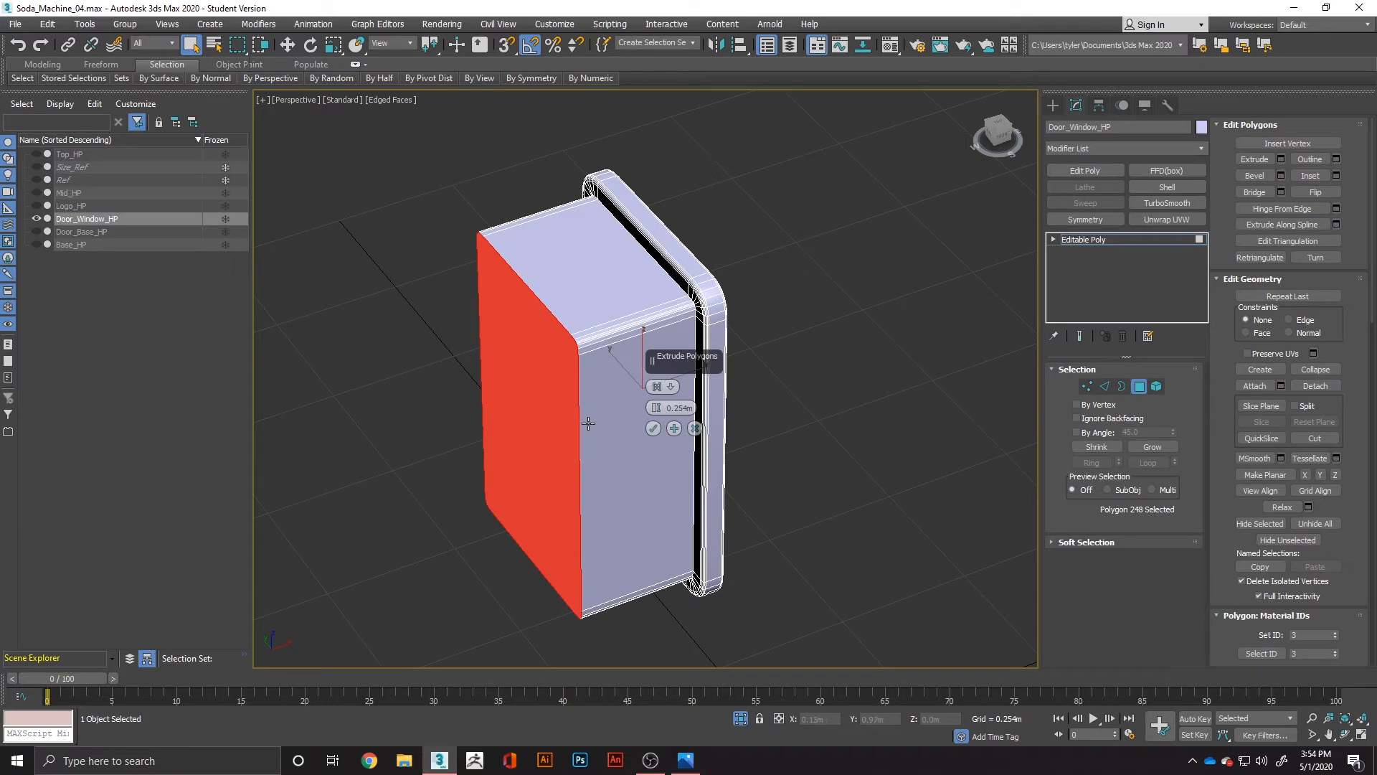
key(s)
drag(655, 410, 658, 434)
key(s)
click(655, 431)
key(s)
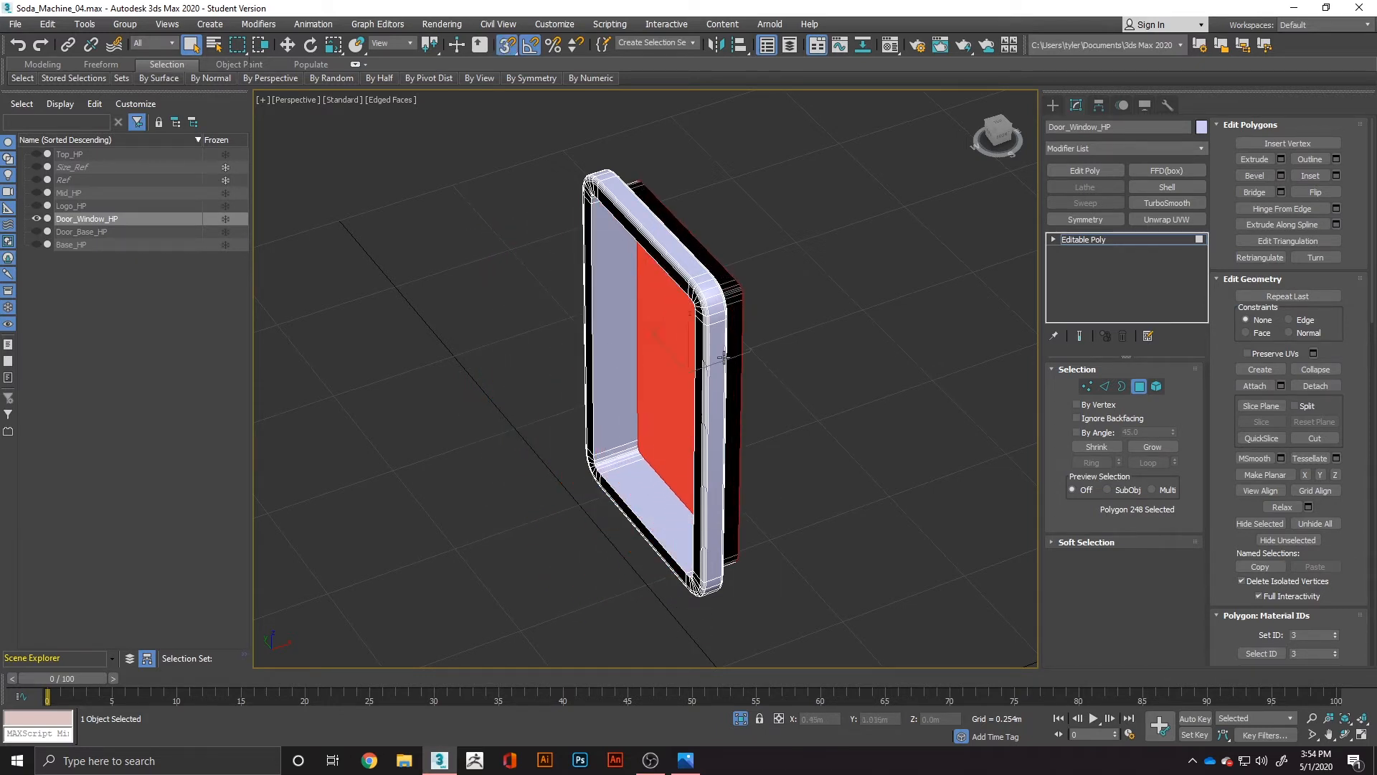
- Move the recessed window polygon along its depth axis and snap it flush with the back of the frame
key(w)
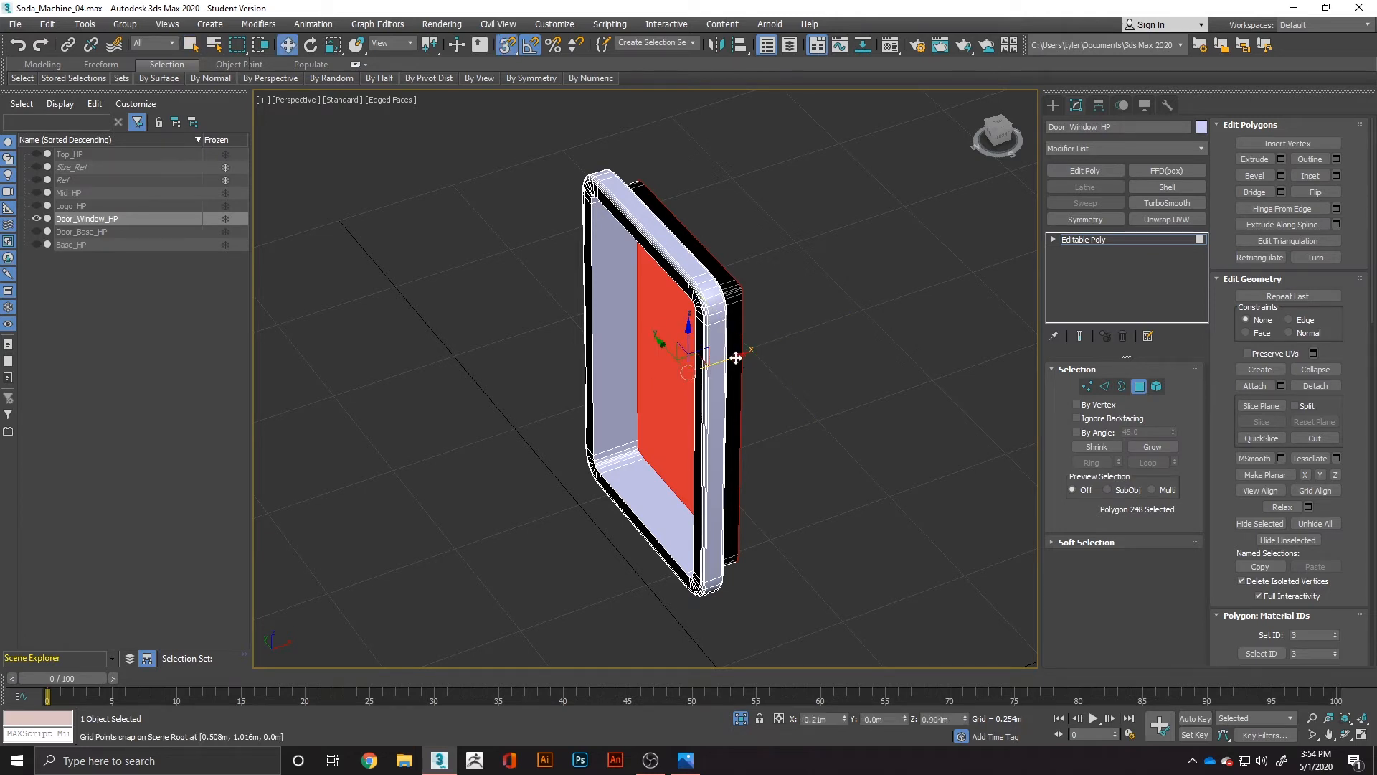
drag(735, 358, 720, 295)
alt+middle_drag(723, 323, 615, 325)
scroll(615, 326, up, 5)
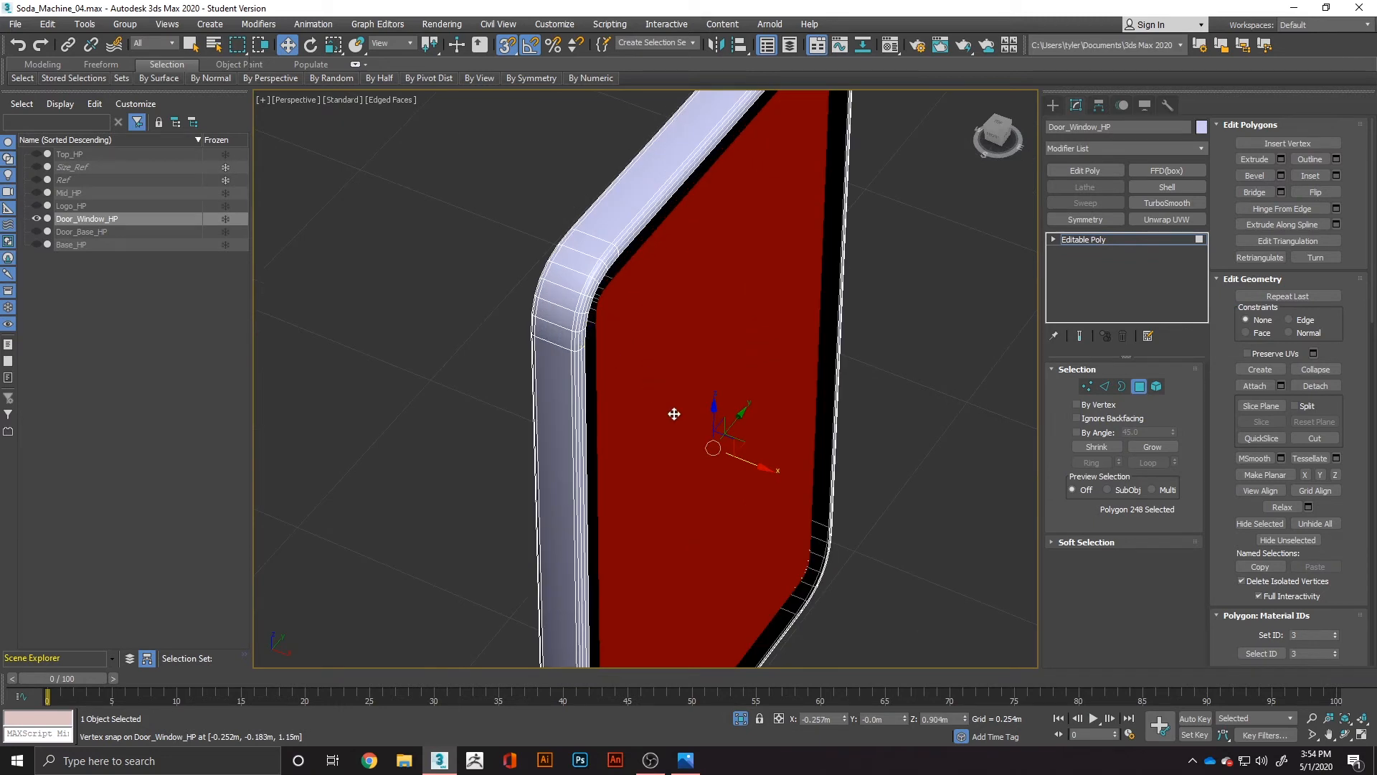
drag(738, 461, 588, 349)
scroll(711, 371, down, 5)
alt+middle_drag(710, 373, 830, 407)
- Check the window in the concept art, then delete the recessed polygon to leave the frame open
key(alt+Tab)
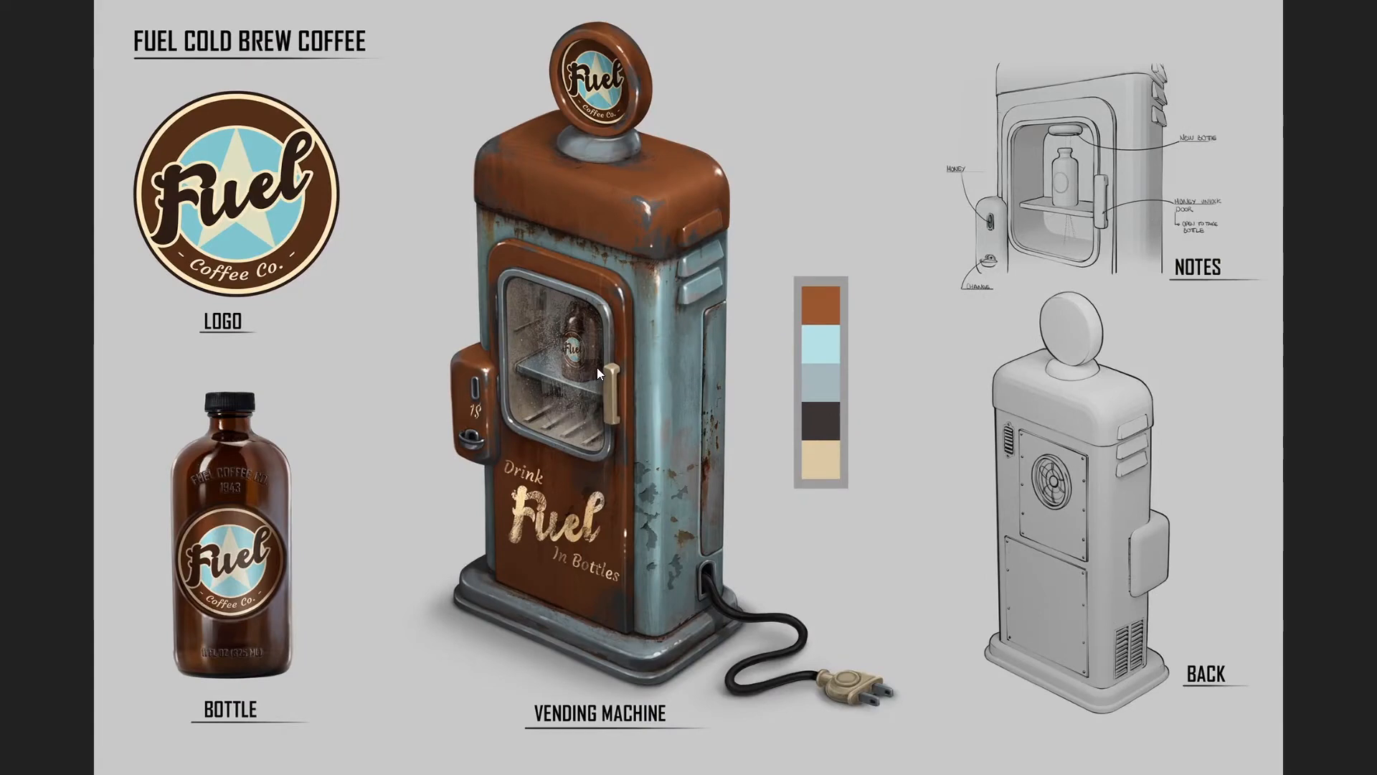
key(alt+Tab)
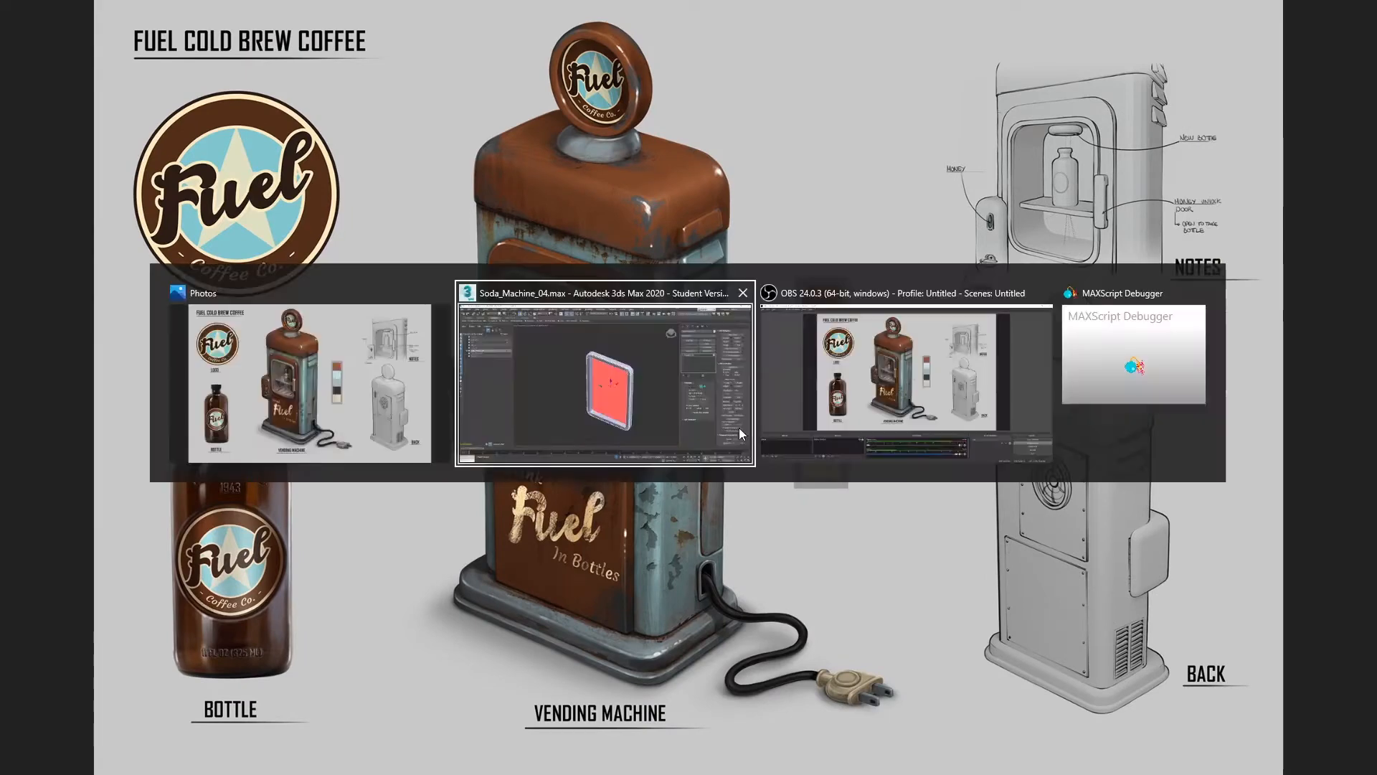
alt+middle_drag(870, 431, 857, 431)
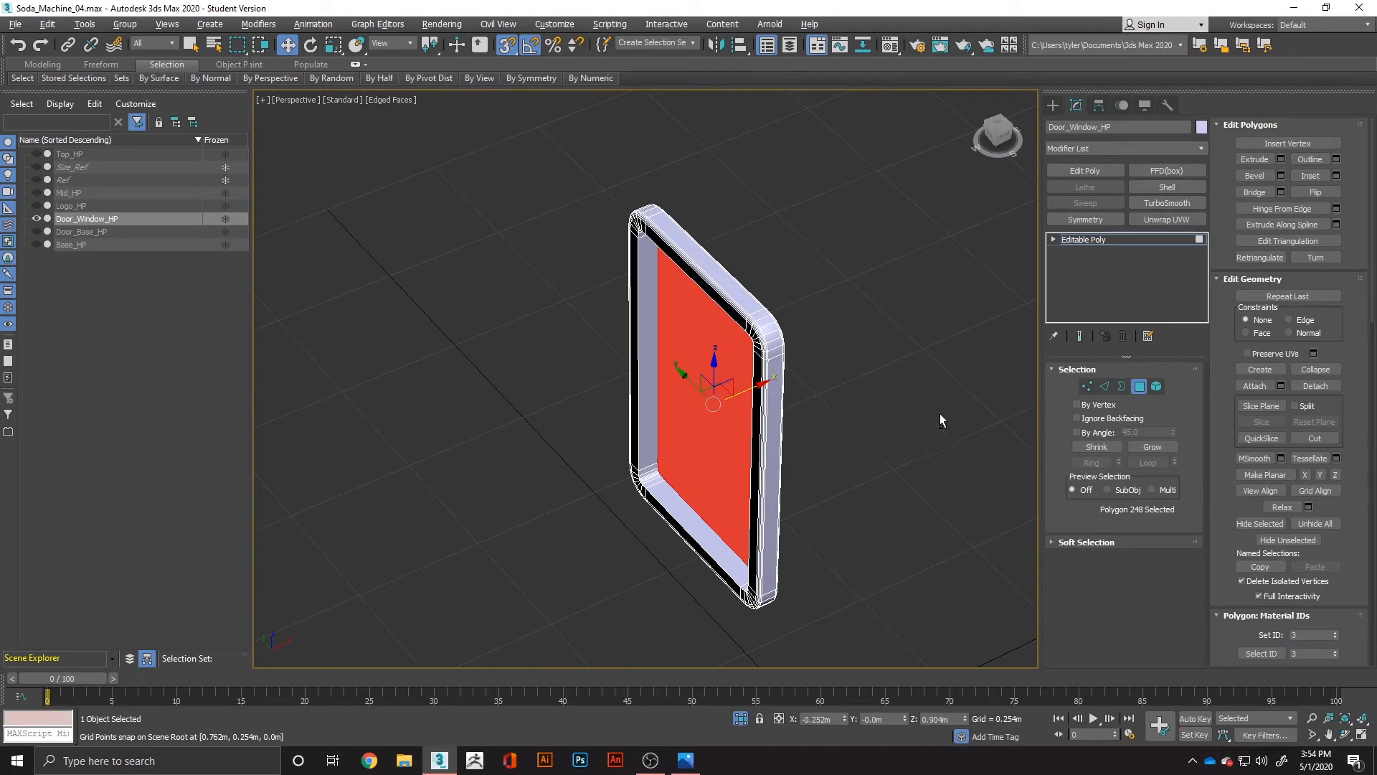
key(Delete)
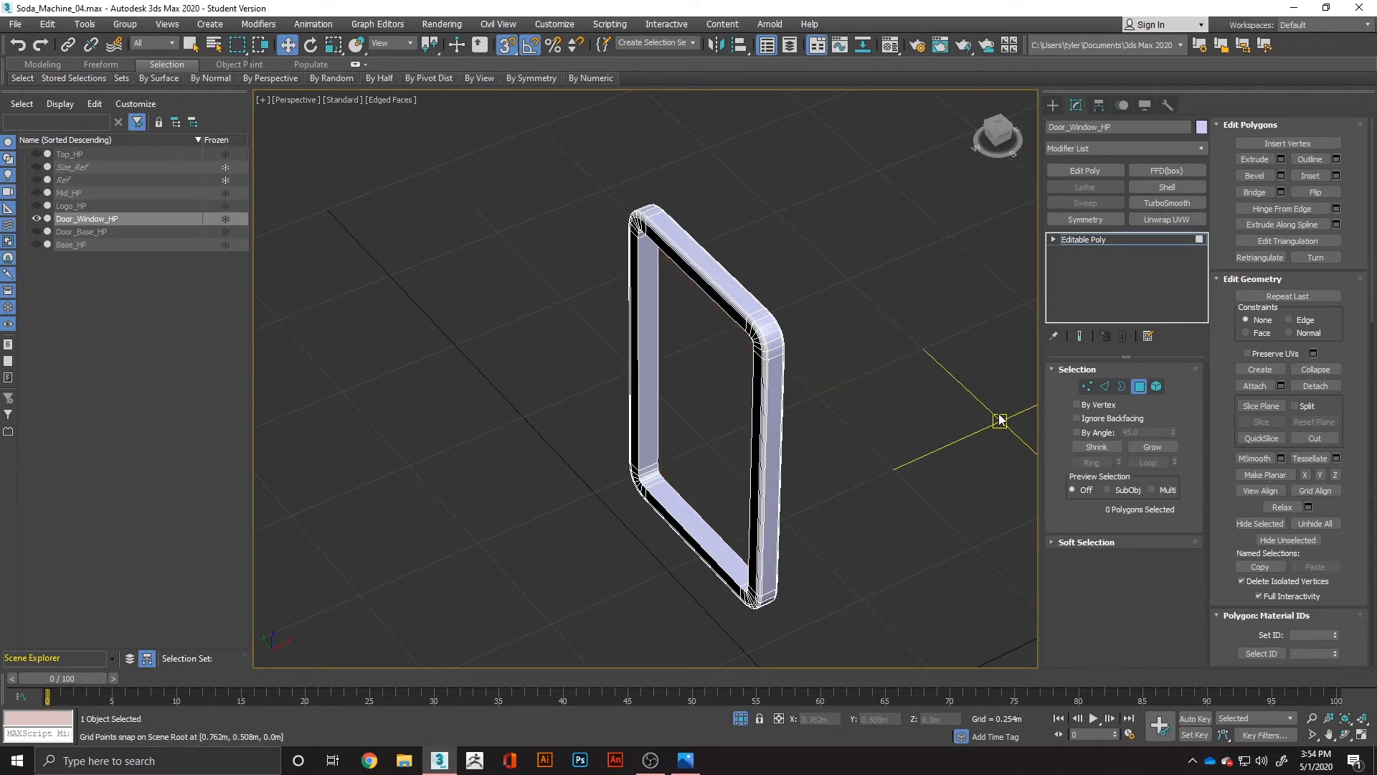
- Select the edge loop around the front inner opening of the window frame and start a chamfer of about 0.009 m
click(1104, 389)
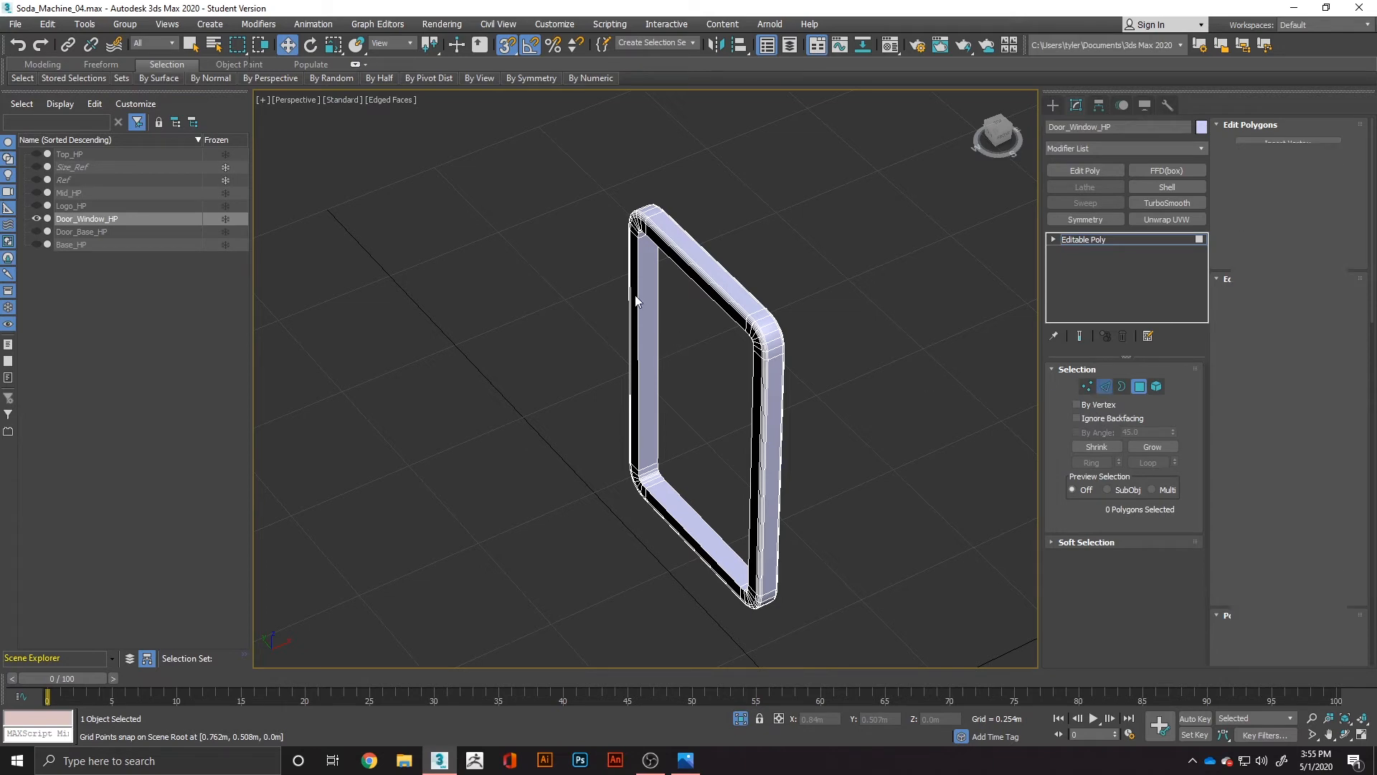
alt+middle_drag(646, 351, 694, 235)
double_click(619, 323)
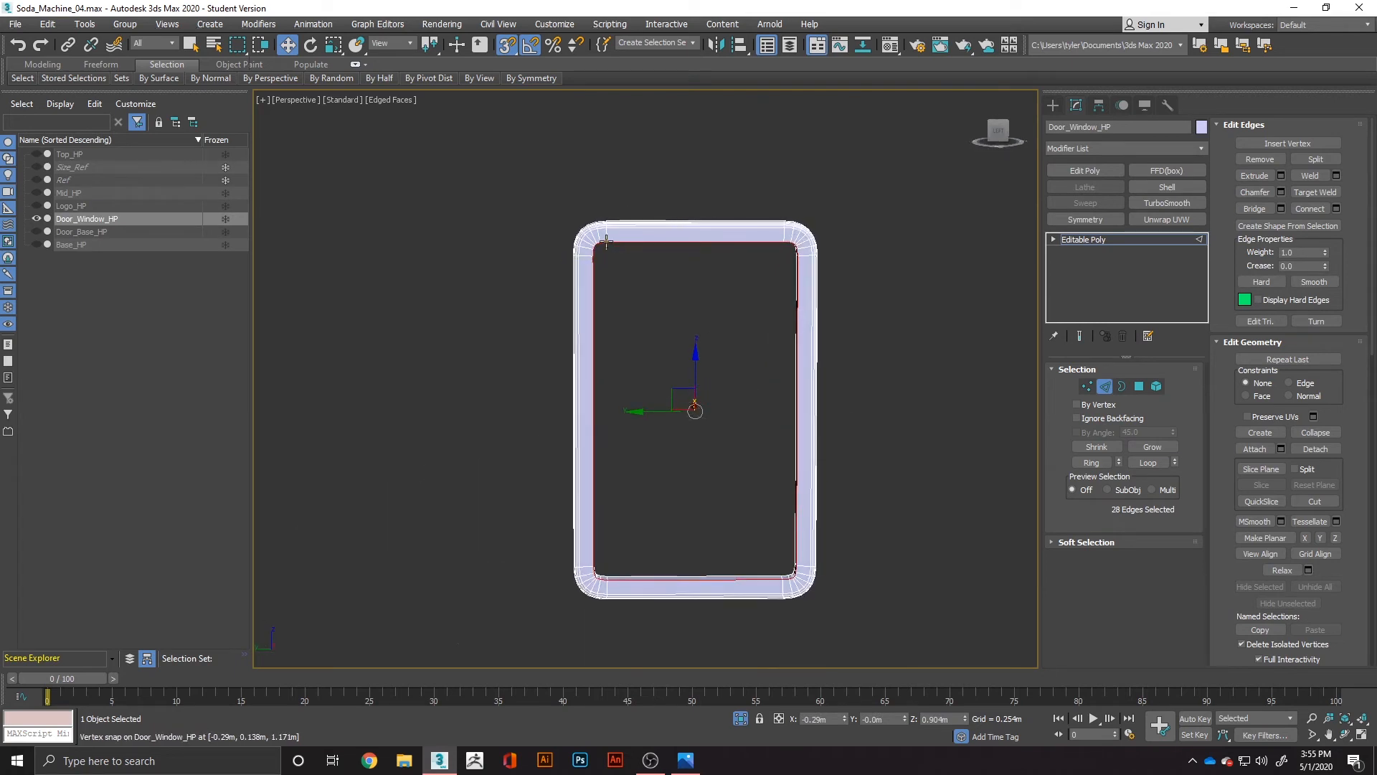
scroll(595, 246, up, 6)
scroll(645, 316, down, 3)
alt+middle_drag(687, 351, 656, 383)
right_click(656, 383)
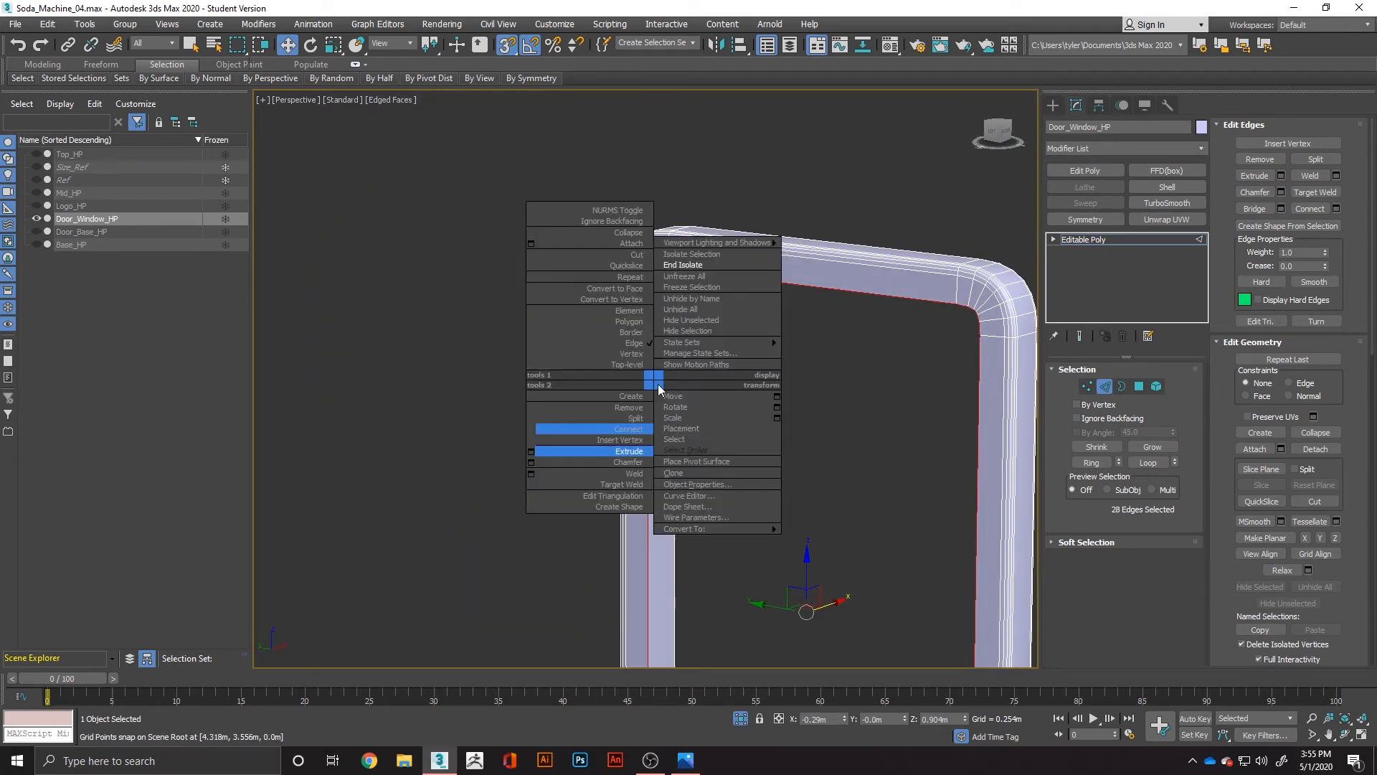
click(532, 462)
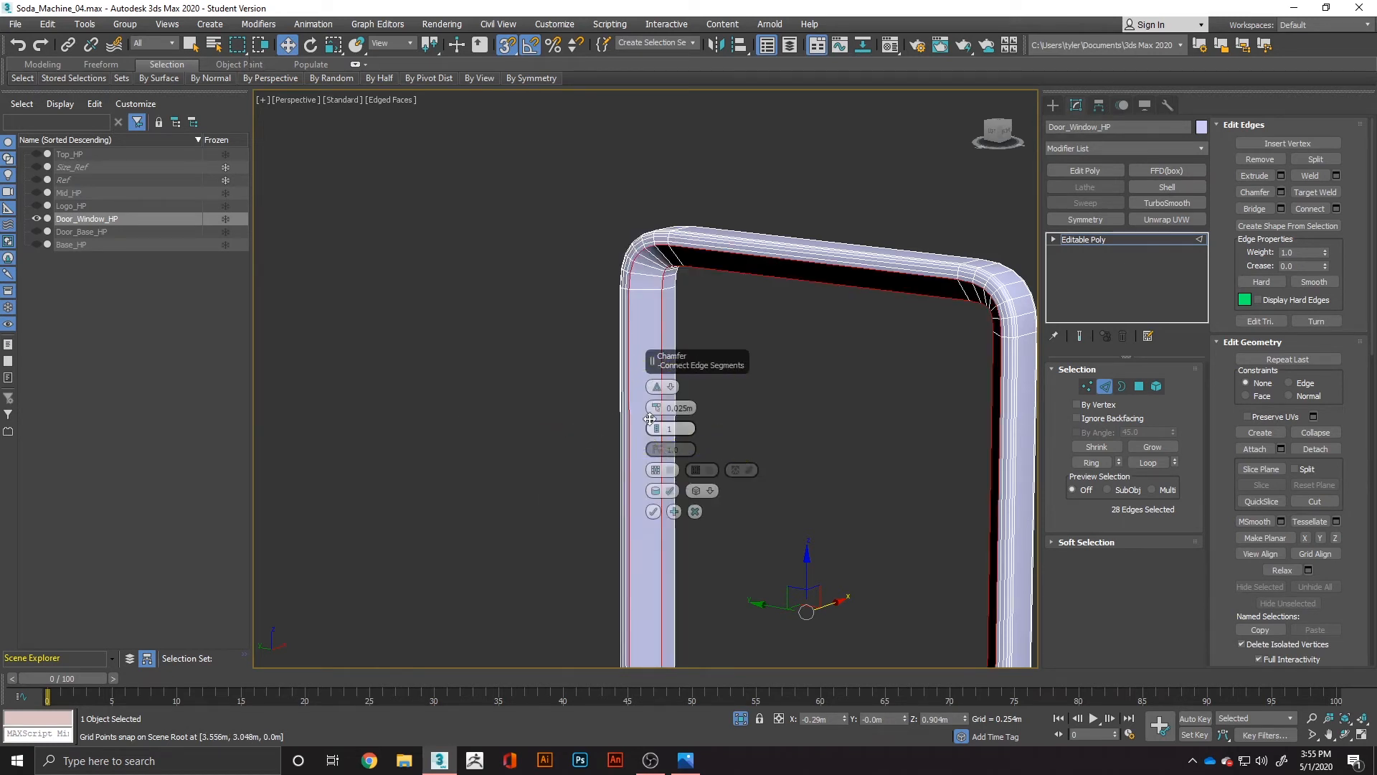
right_click(656, 407)
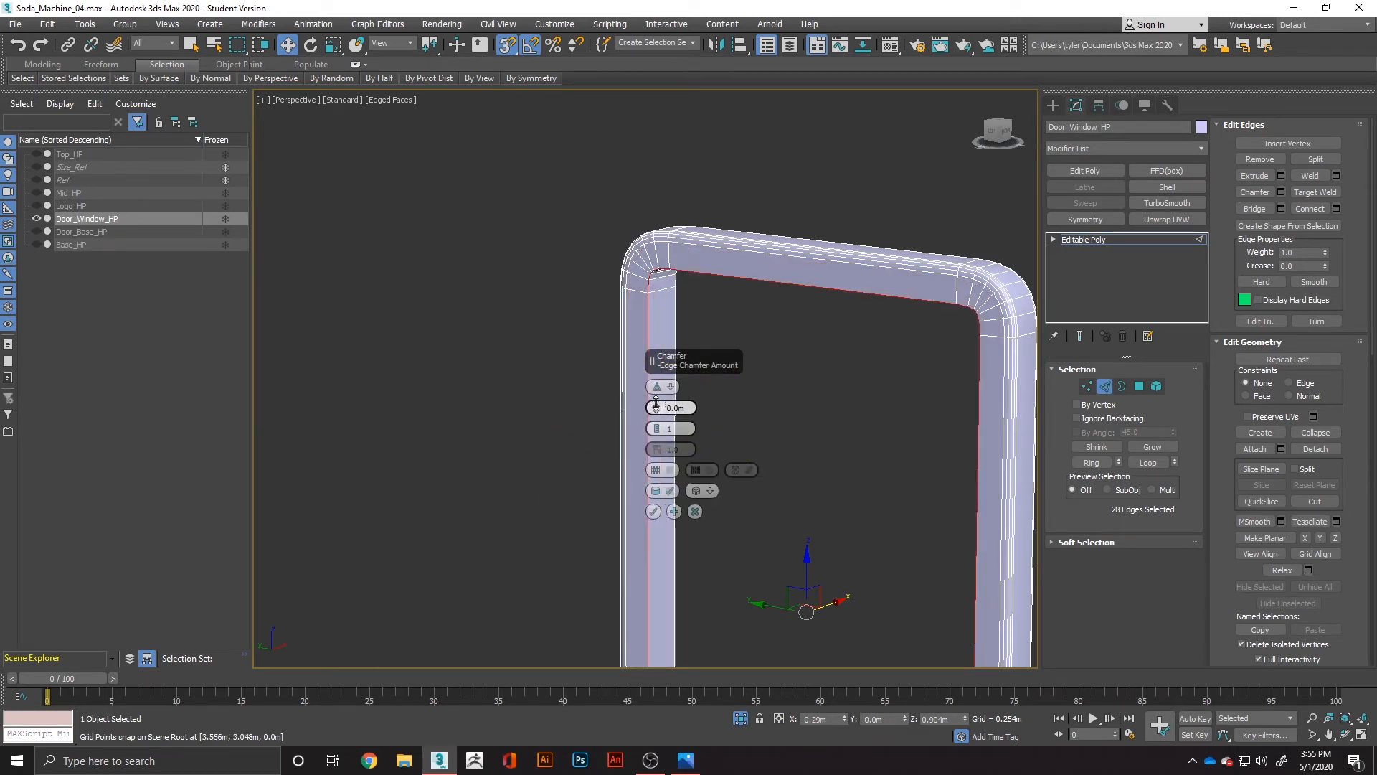
drag(655, 403, 655, 395)
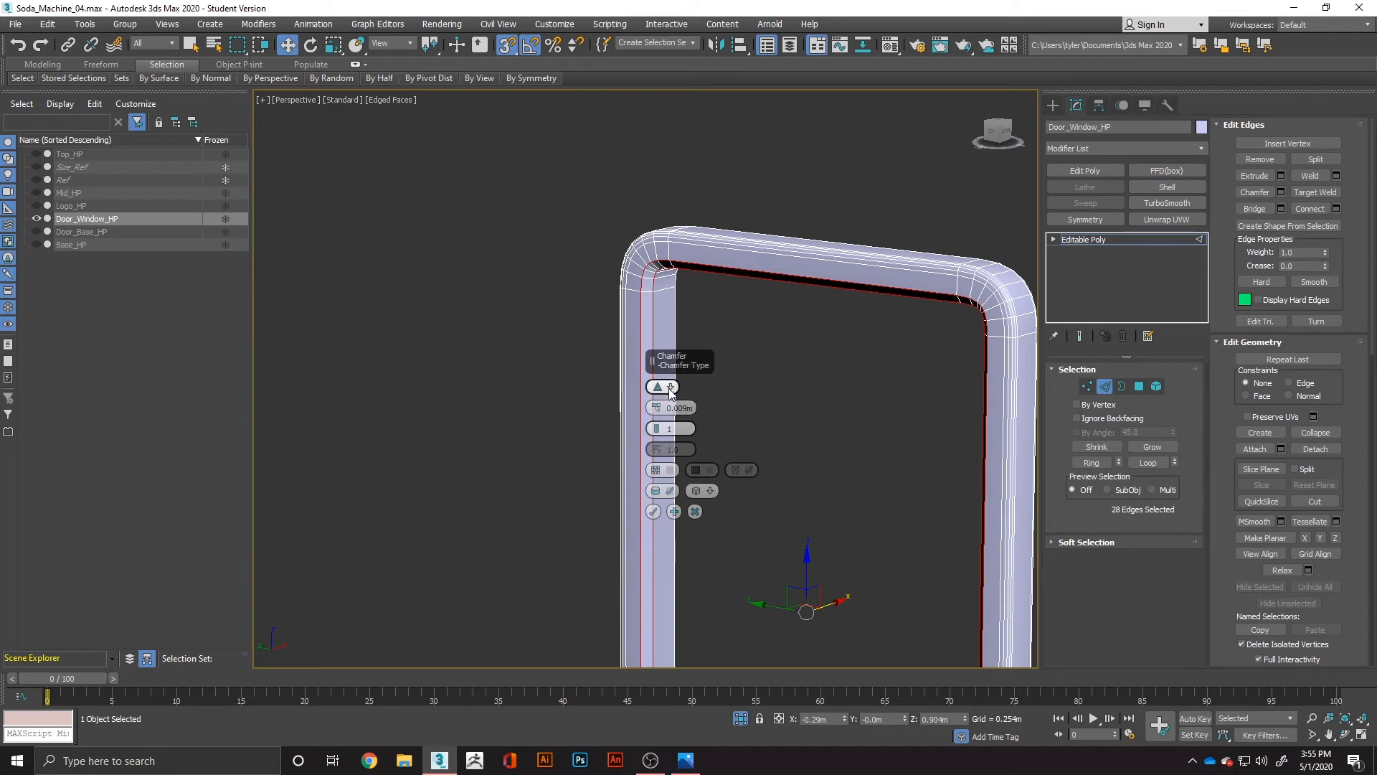
- Switch the chamfer to the quad type and set its edge tension to 0.5
click(670, 391)
click(687, 421)
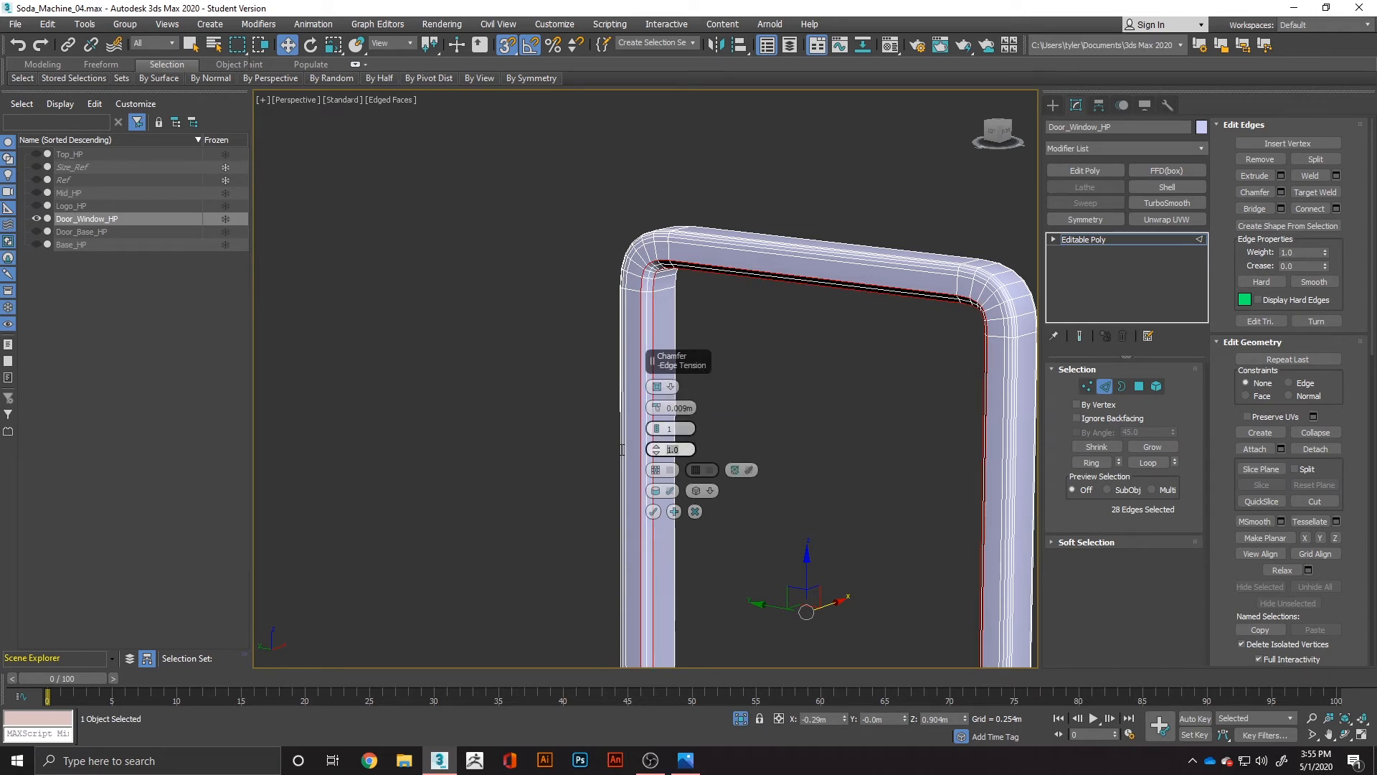
text(.5)
key(Return)
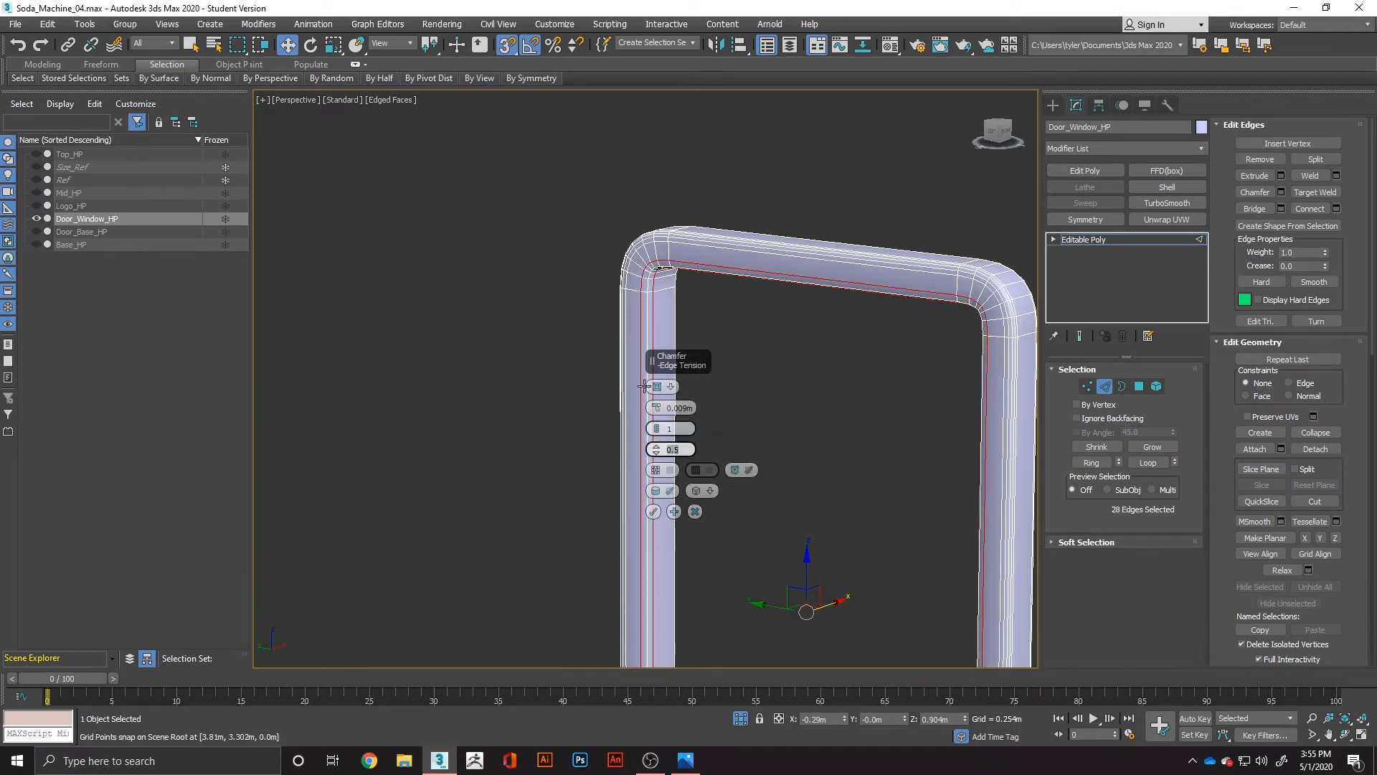
- Give the chamfer 2 segments and an amount of 0.015 m, apply it and clear the edge selection
scroll(837, 356, down, 3)
mouse_move(836, 356)
alt+middle_down()
mouse_move(841, 367)
mouse_move(830, 354)
alt+middle_up()
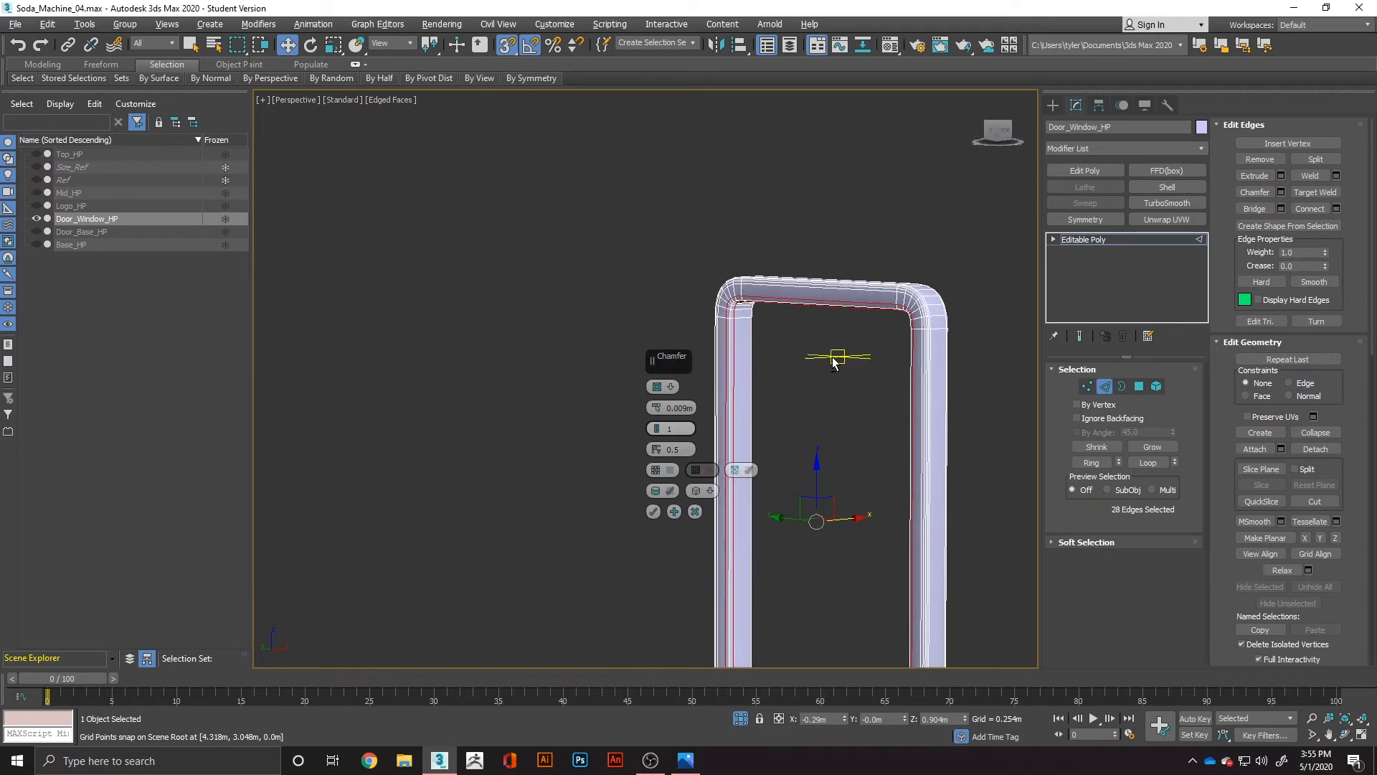
click(657, 426)
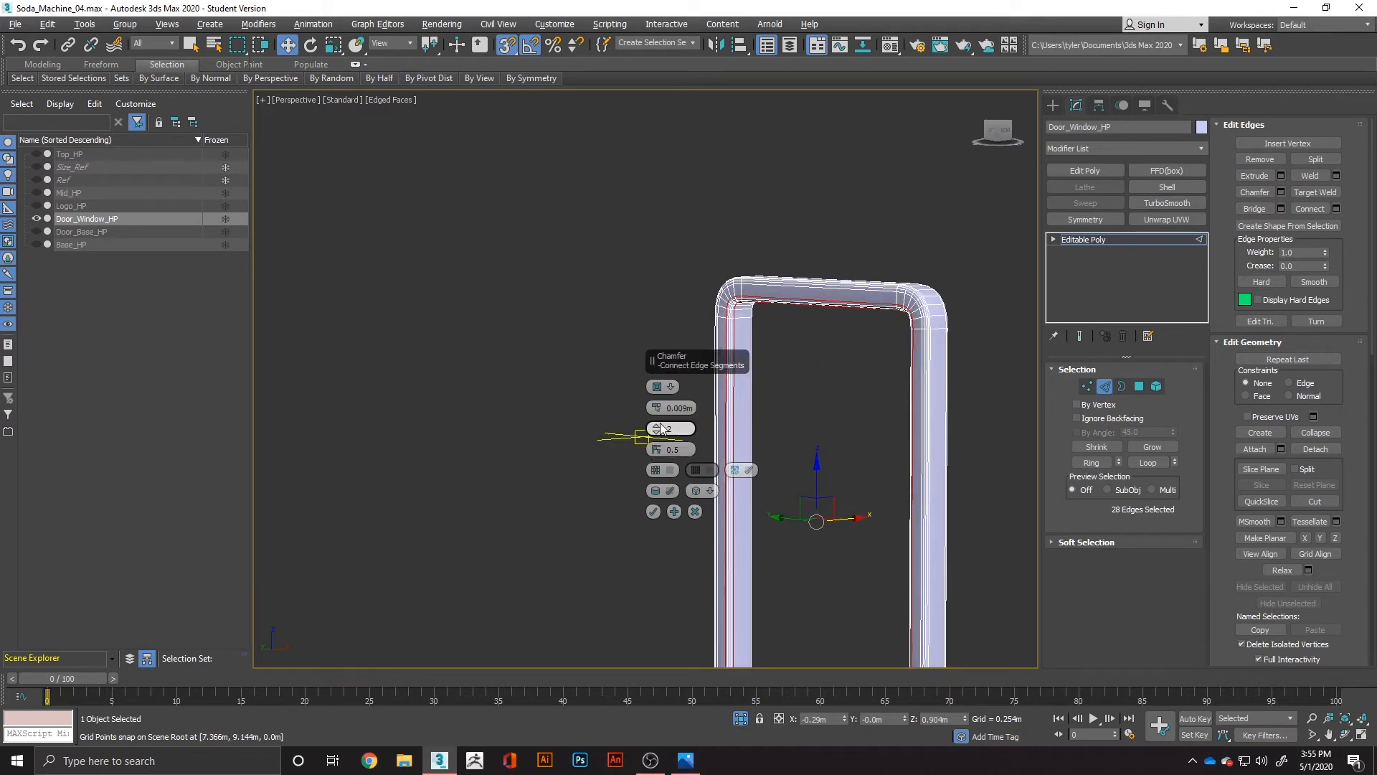
drag(660, 410, 660, 397)
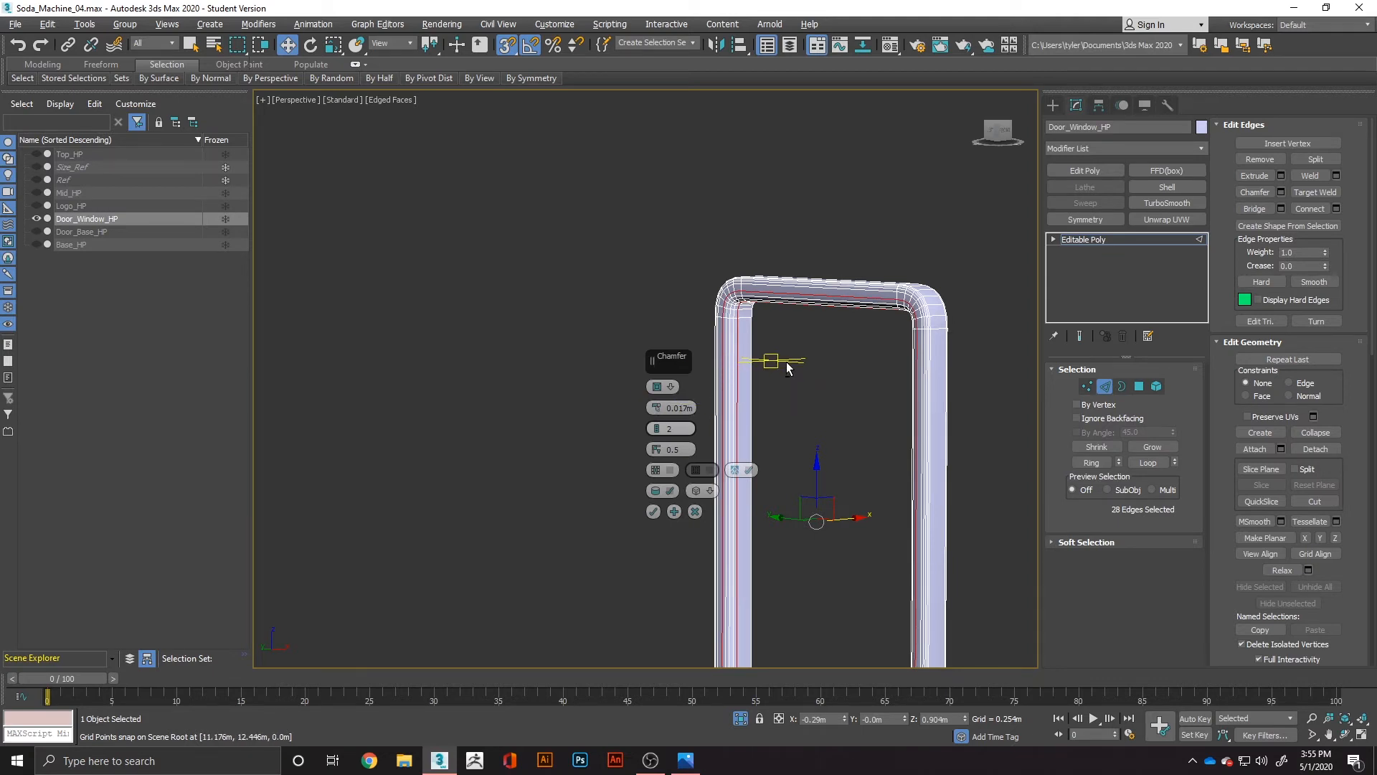
mouse_move(780, 360)
alt+middle_down()
mouse_move(851, 371)
mouse_move(922, 358)
mouse_move(936, 340)
mouse_move(794, 362)
alt+middle_up()
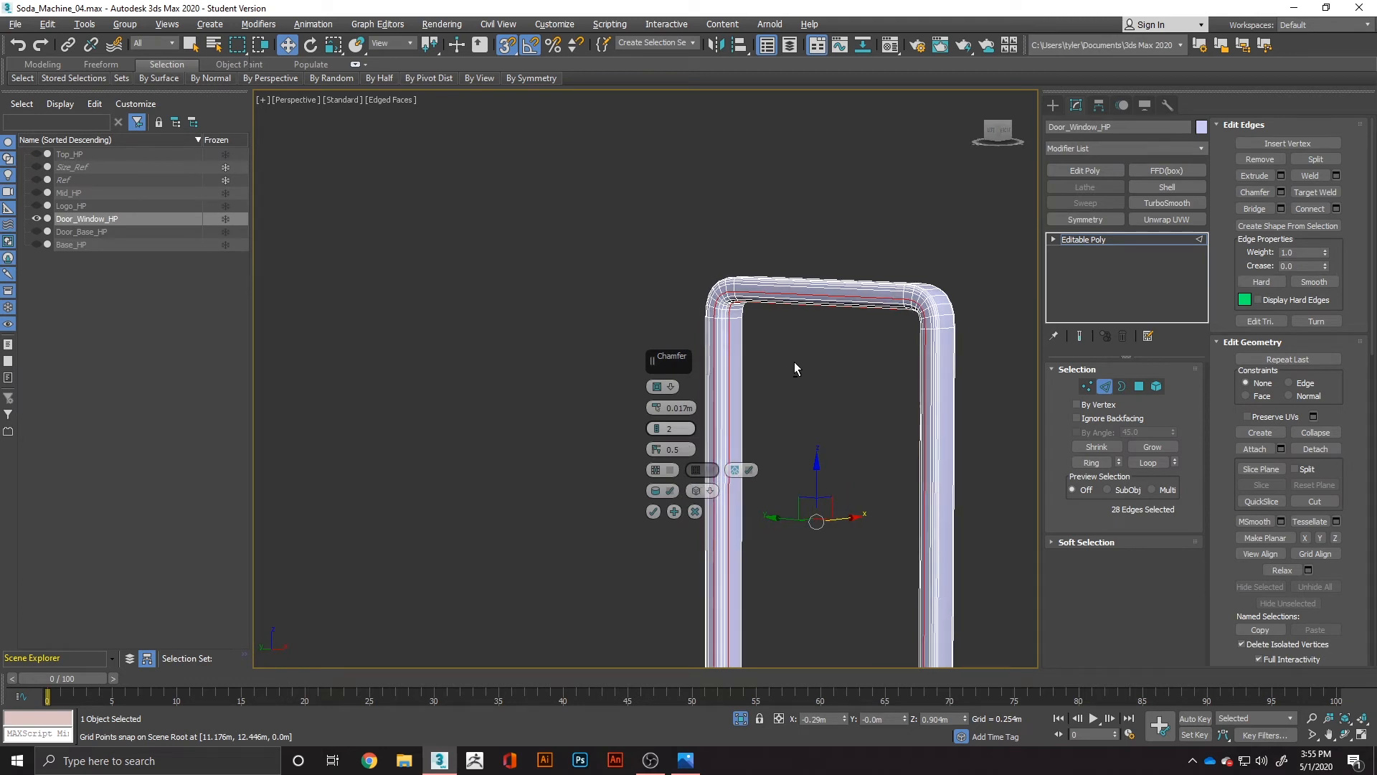
drag(656, 412, 657, 410)
alt+middle_drag(778, 363, 776, 293)
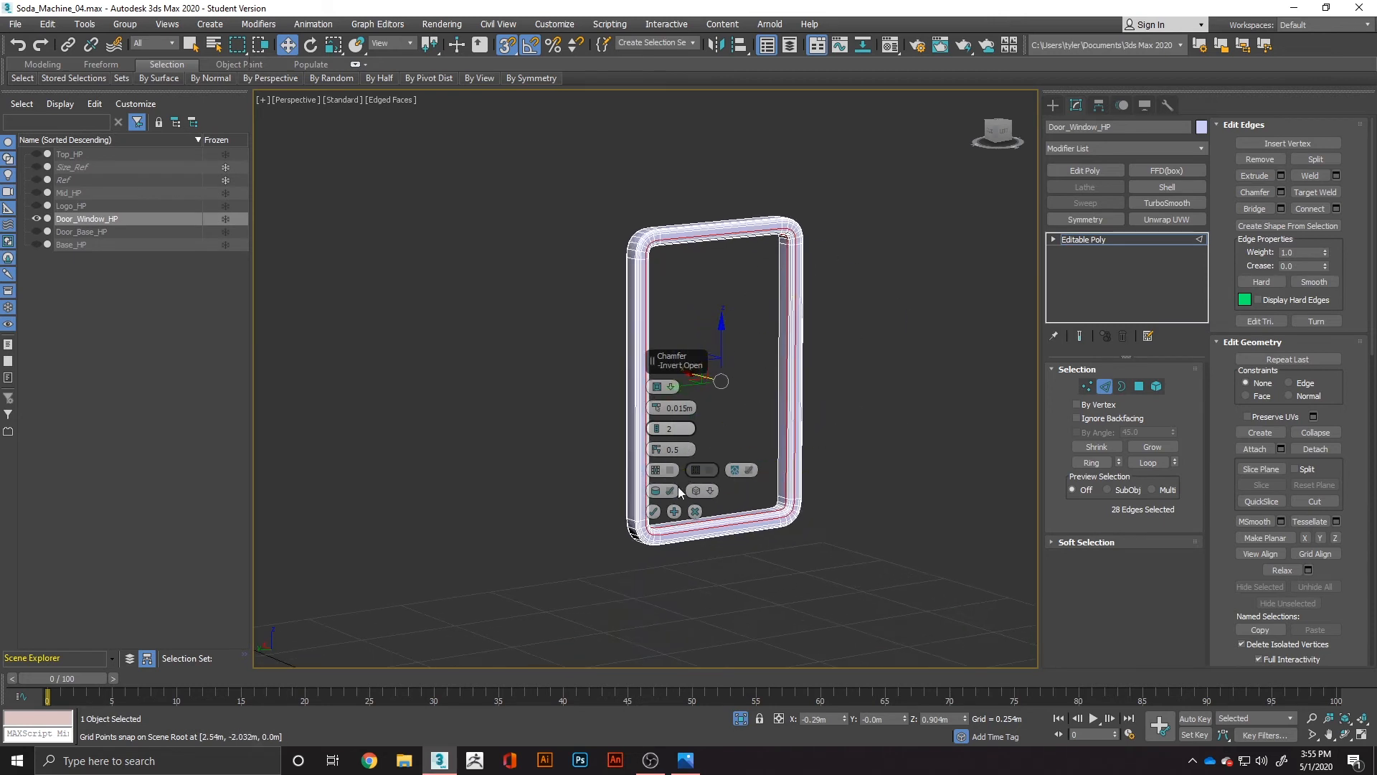
click(653, 515)
click(883, 462)
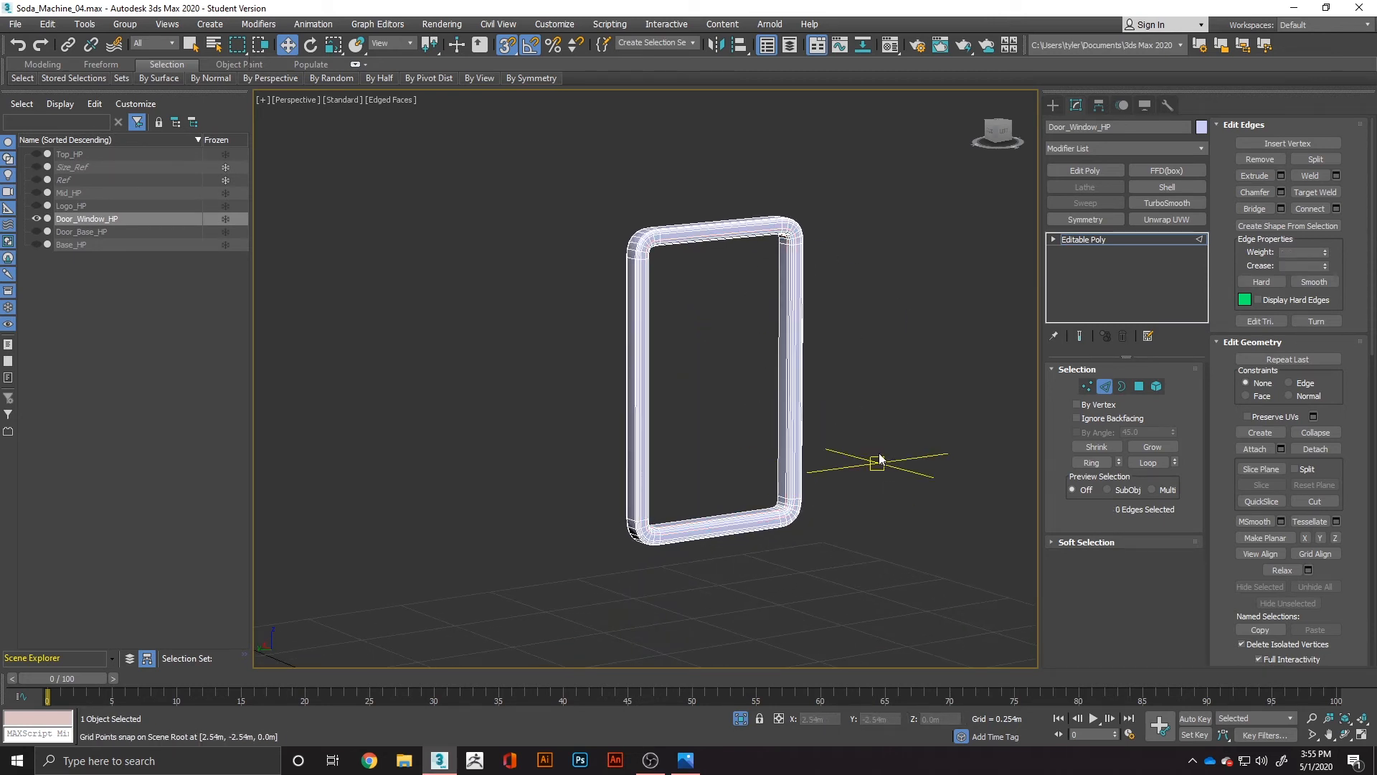
- End the isolation of Door_Window_HP and examine how the rounded frame sits on the door with the whole machine shown
alt+middle_drag(882, 463, 795, 470)
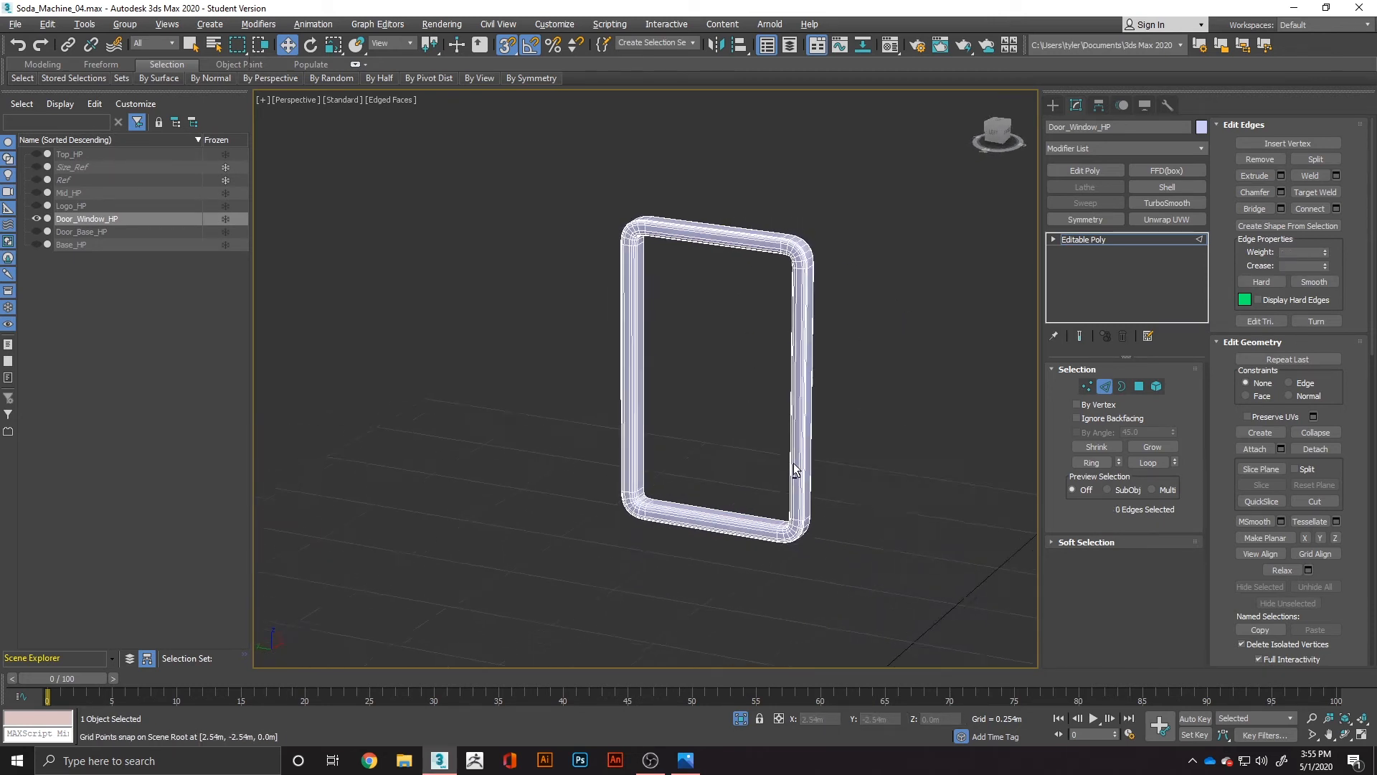
right_click(388, 259)
click(418, 143)
scroll(797, 340, down, 3)
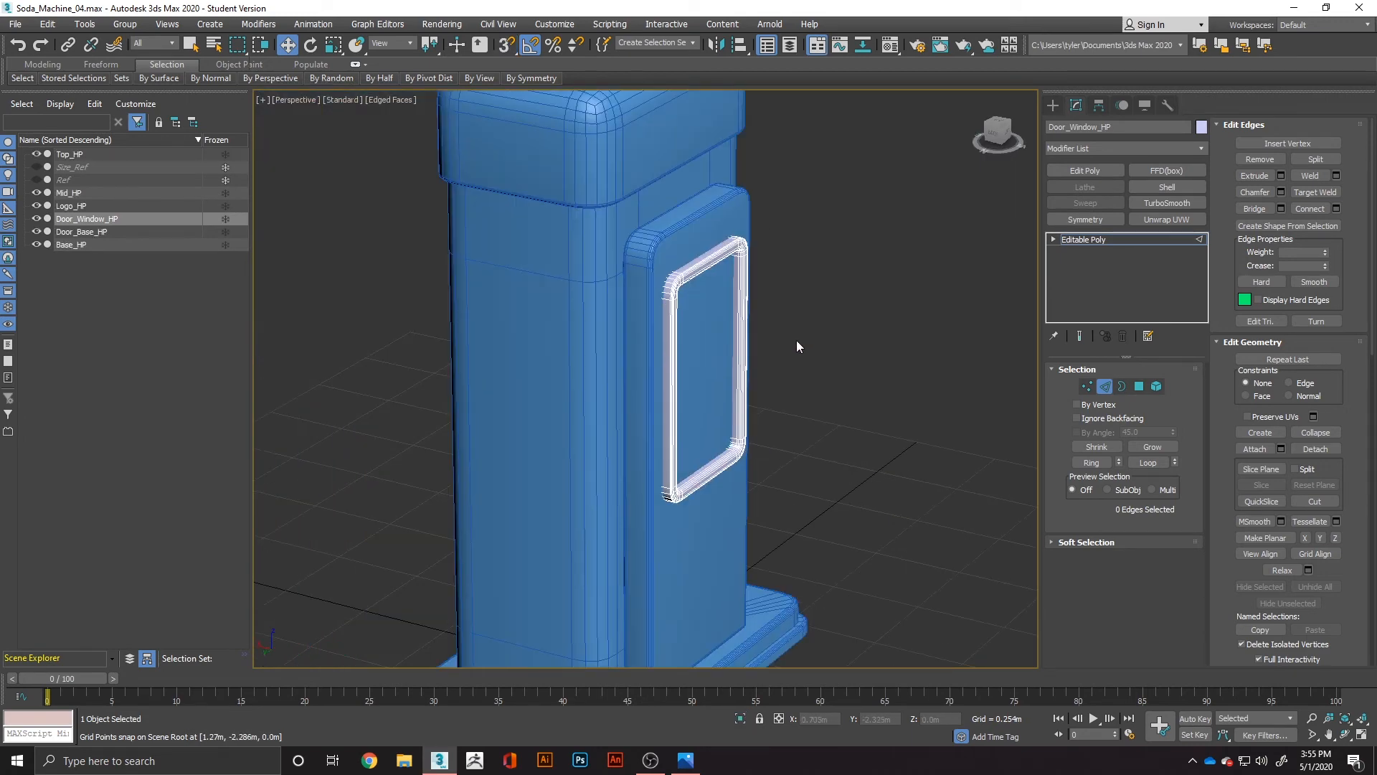
alt+middle_drag(796, 340, 831, 338)
scroll(729, 366, up, 3)
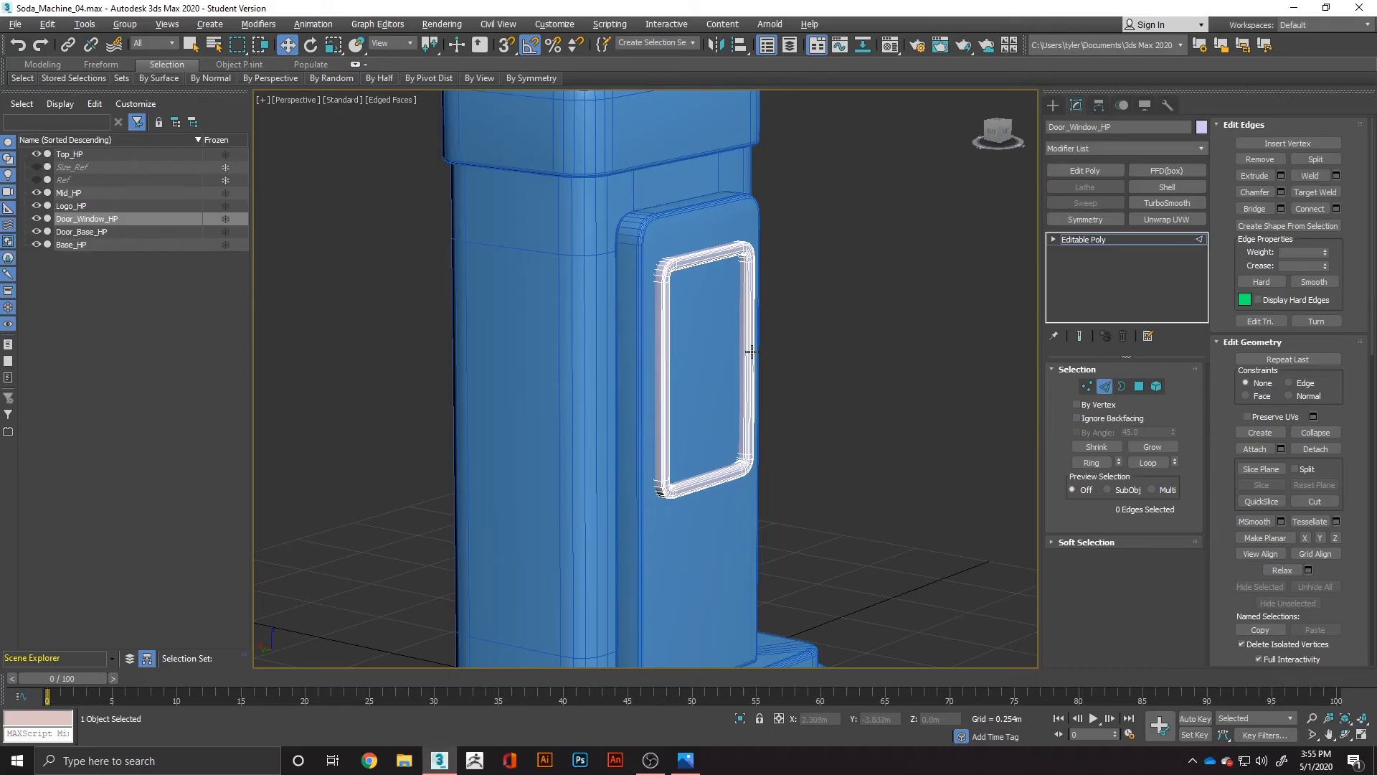
scroll(746, 363, up, 4)
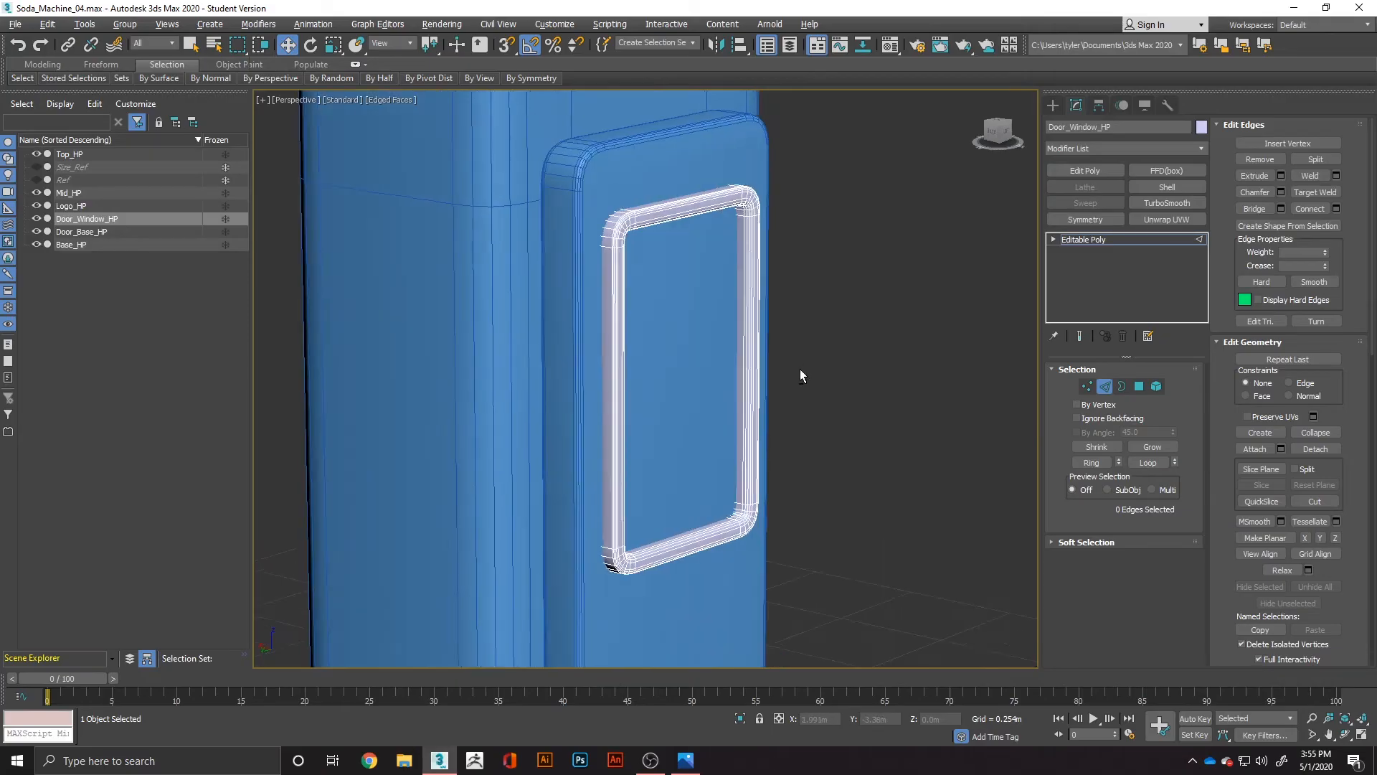
alt+middle_drag(725, 381, 750, 397)
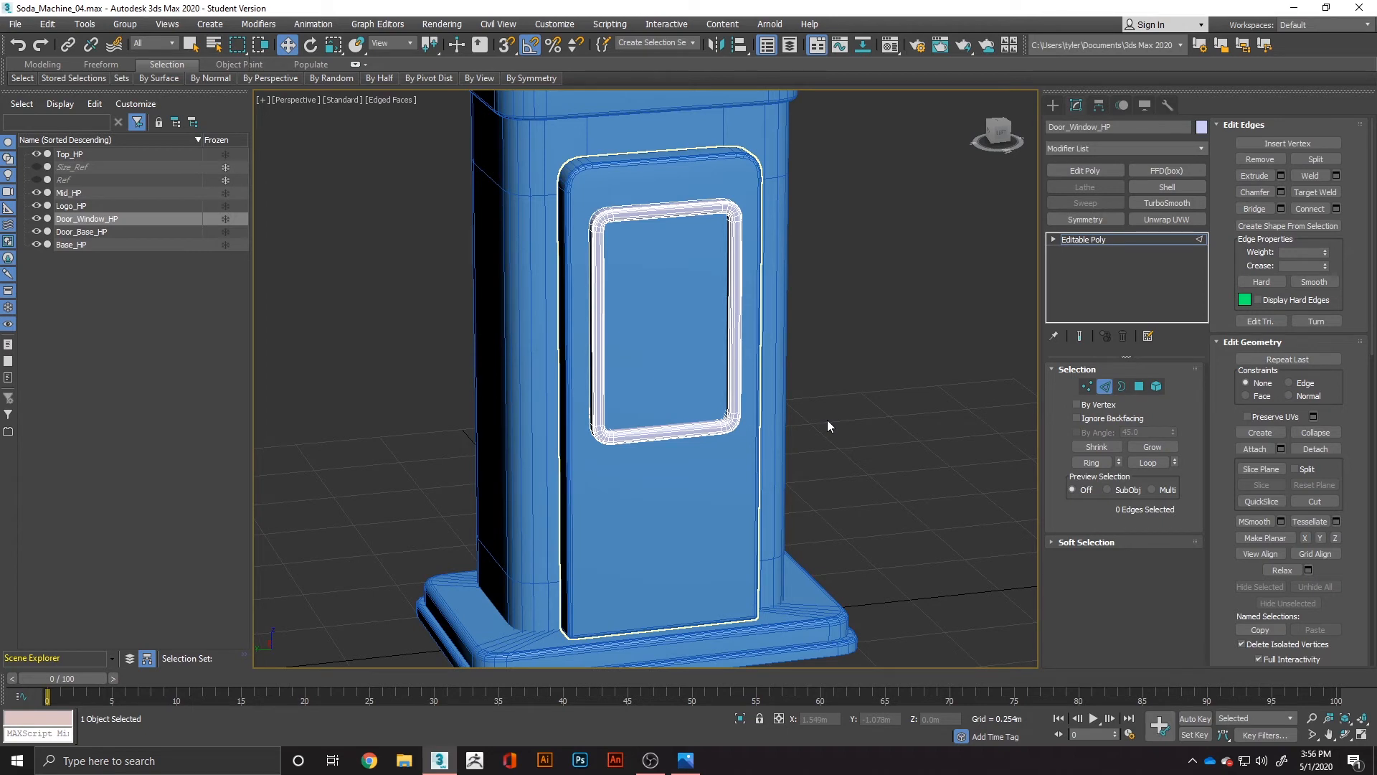
- Connect the 20 vertical side edges of Door_Base_HP with 2 segments to add two horizontal edge loops
click(85, 232)
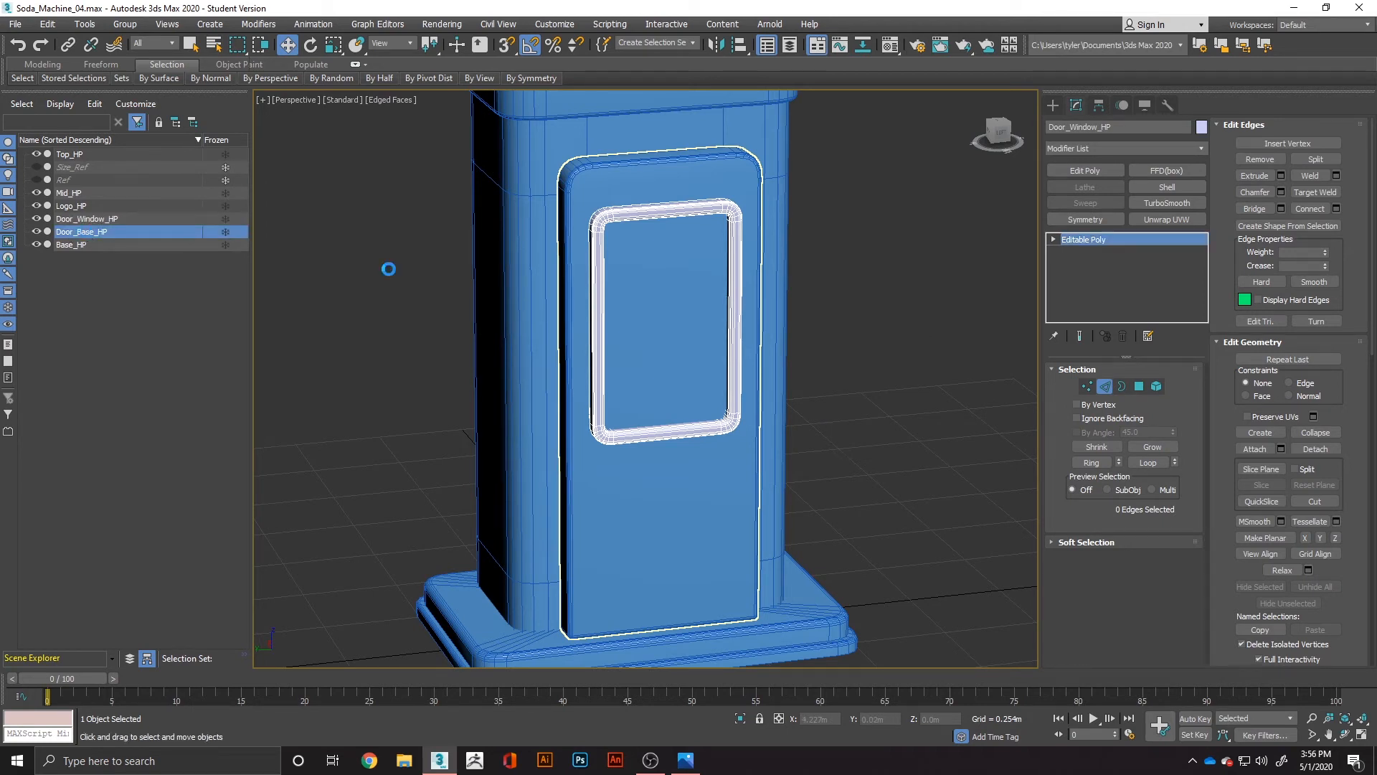
click(1105, 386)
drag(968, 406, 968, 406)
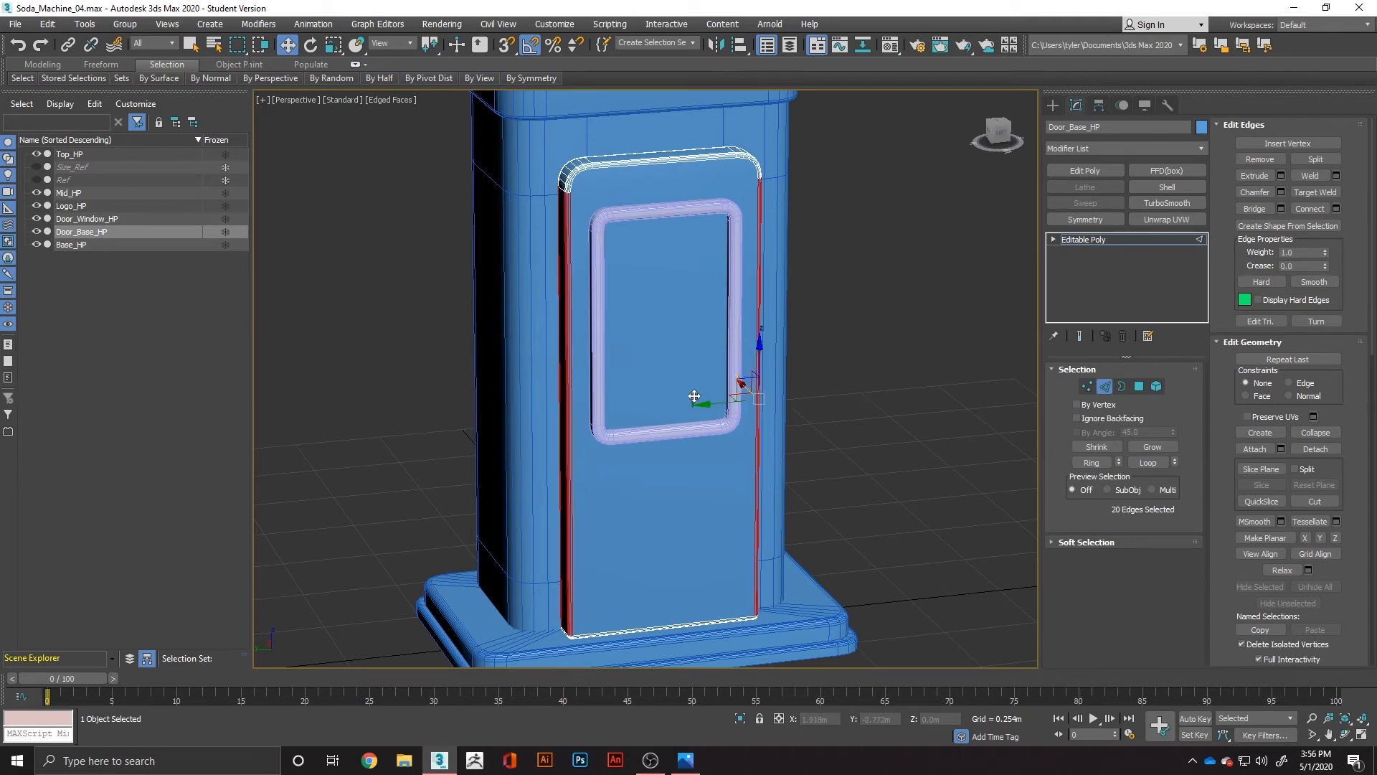
right_click(720, 455)
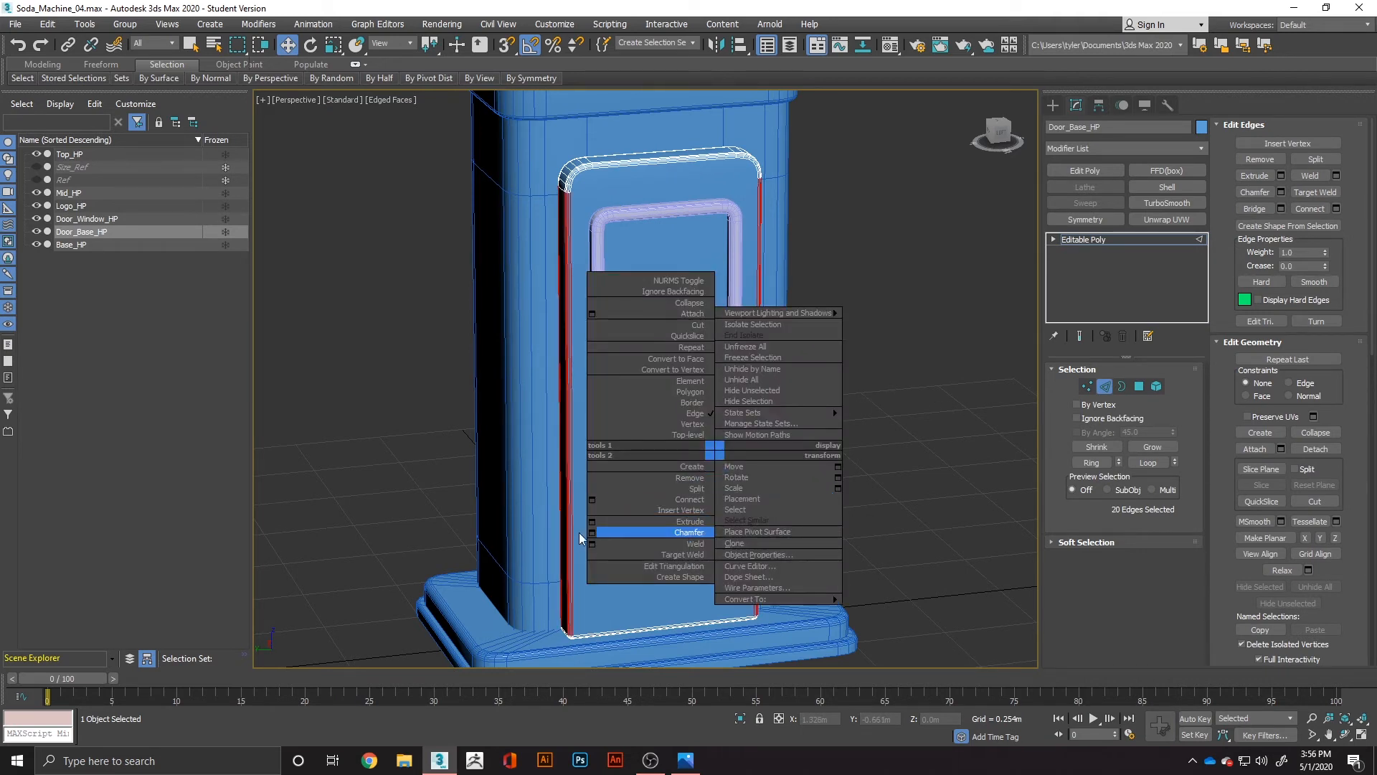
click(592, 500)
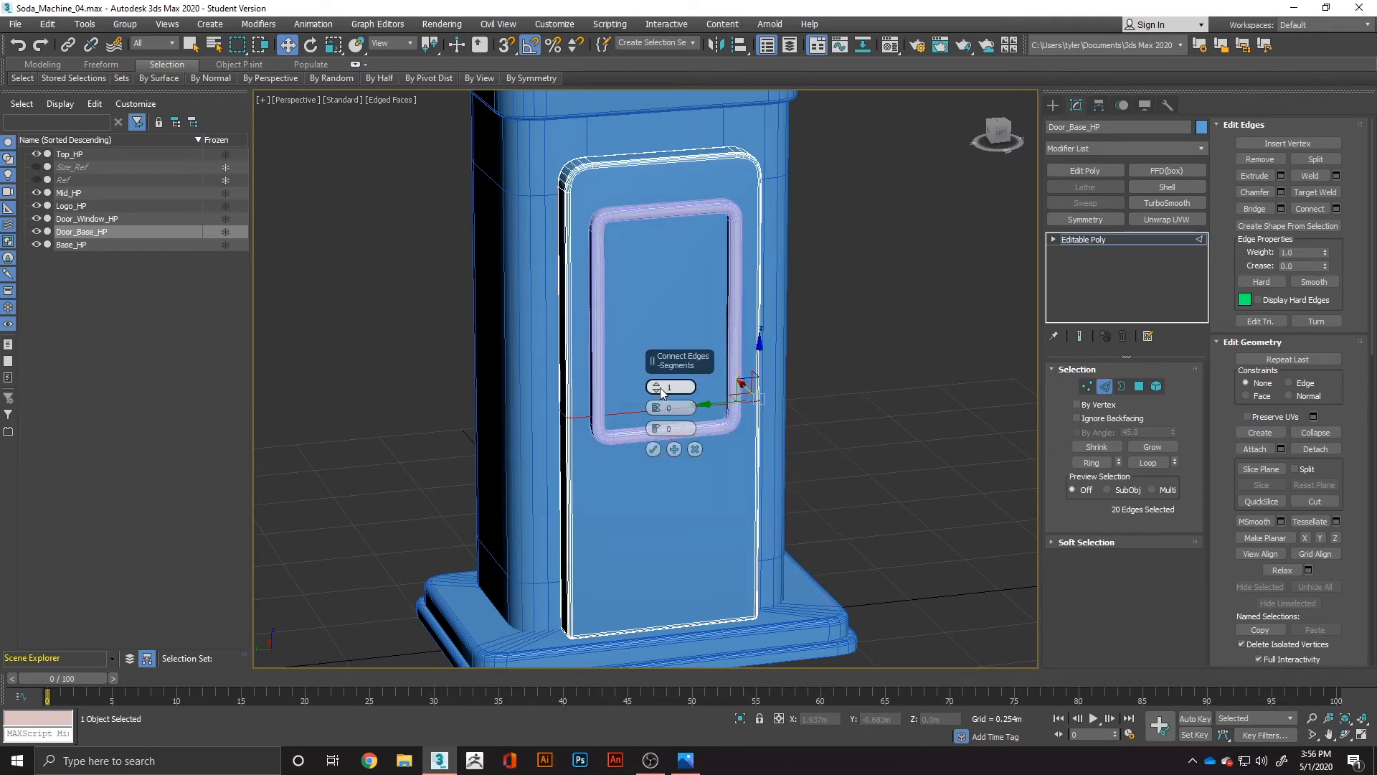
drag(661, 388, 657, 385)
click(653, 449)
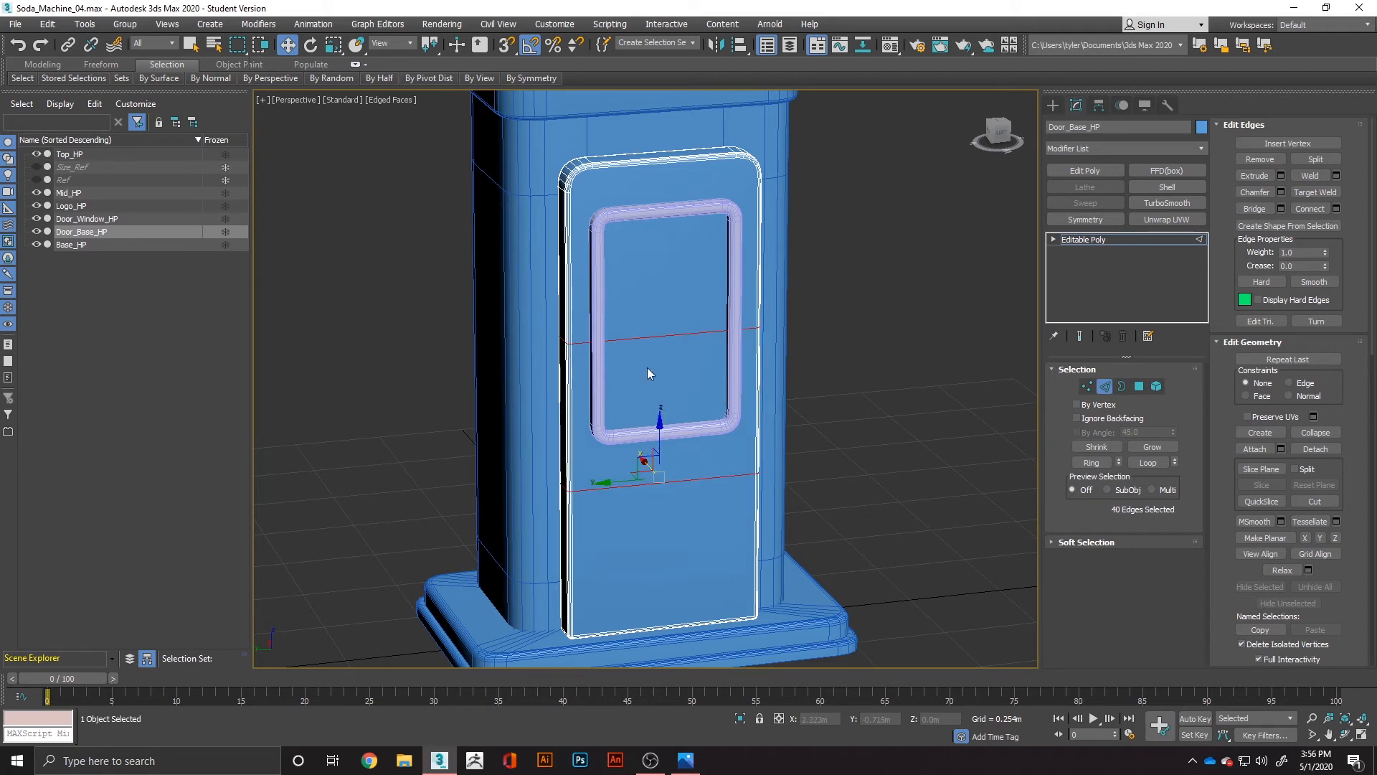
- Raise both new door edge loops together until the upper one reaches the top of the window frame
drag(661, 426, 657, 297)
click(1005, 135)
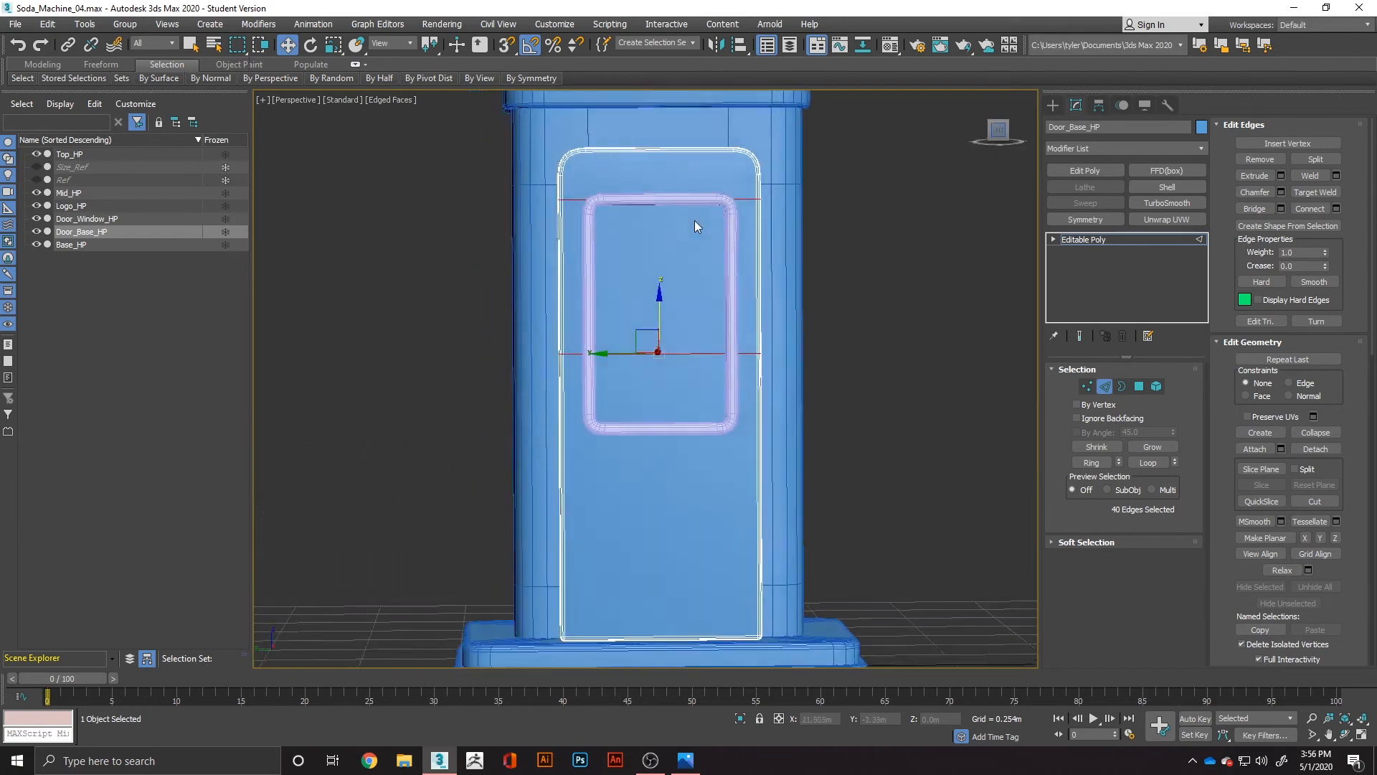
click(649, 200)
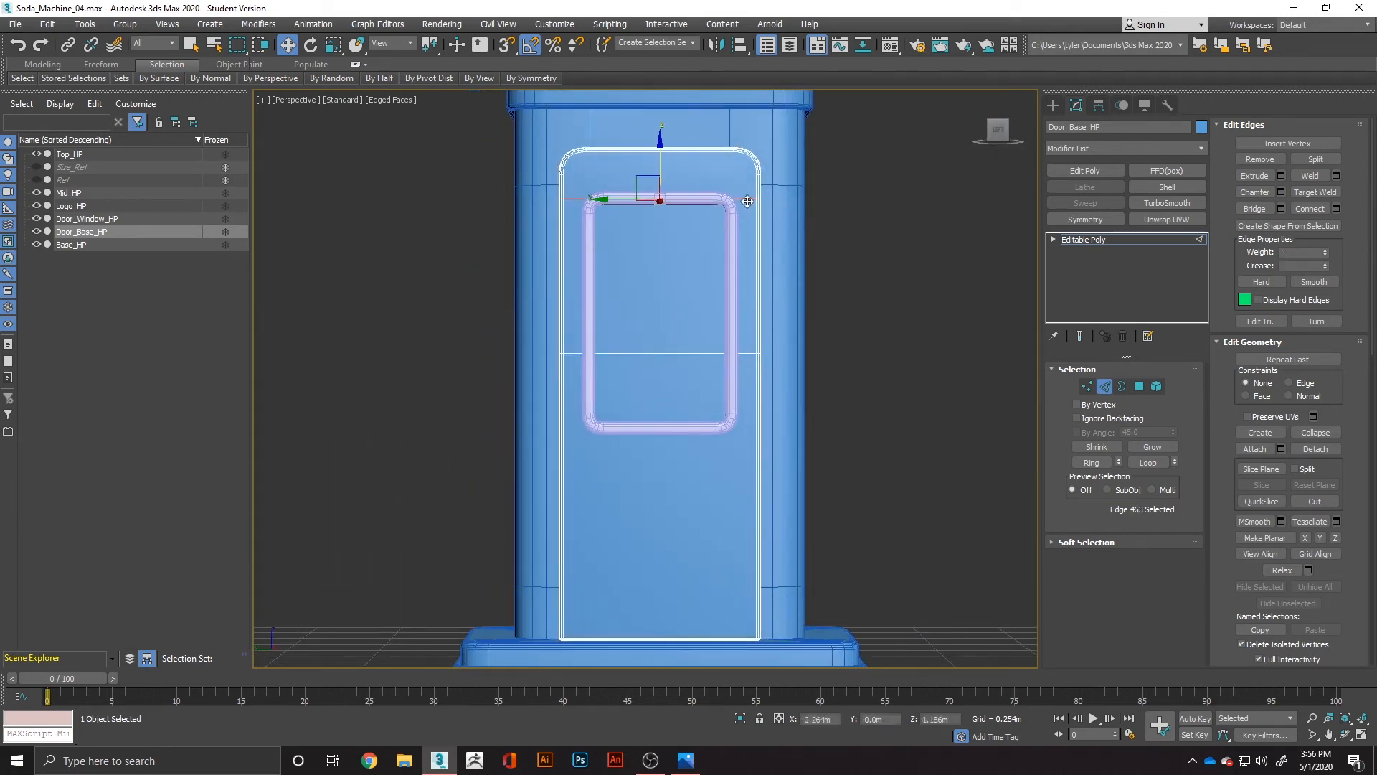
mouse_move(661, 165)
mouse_down()
mouse_move(660, 222)
mouse_move(660, 182)
mouse_up()
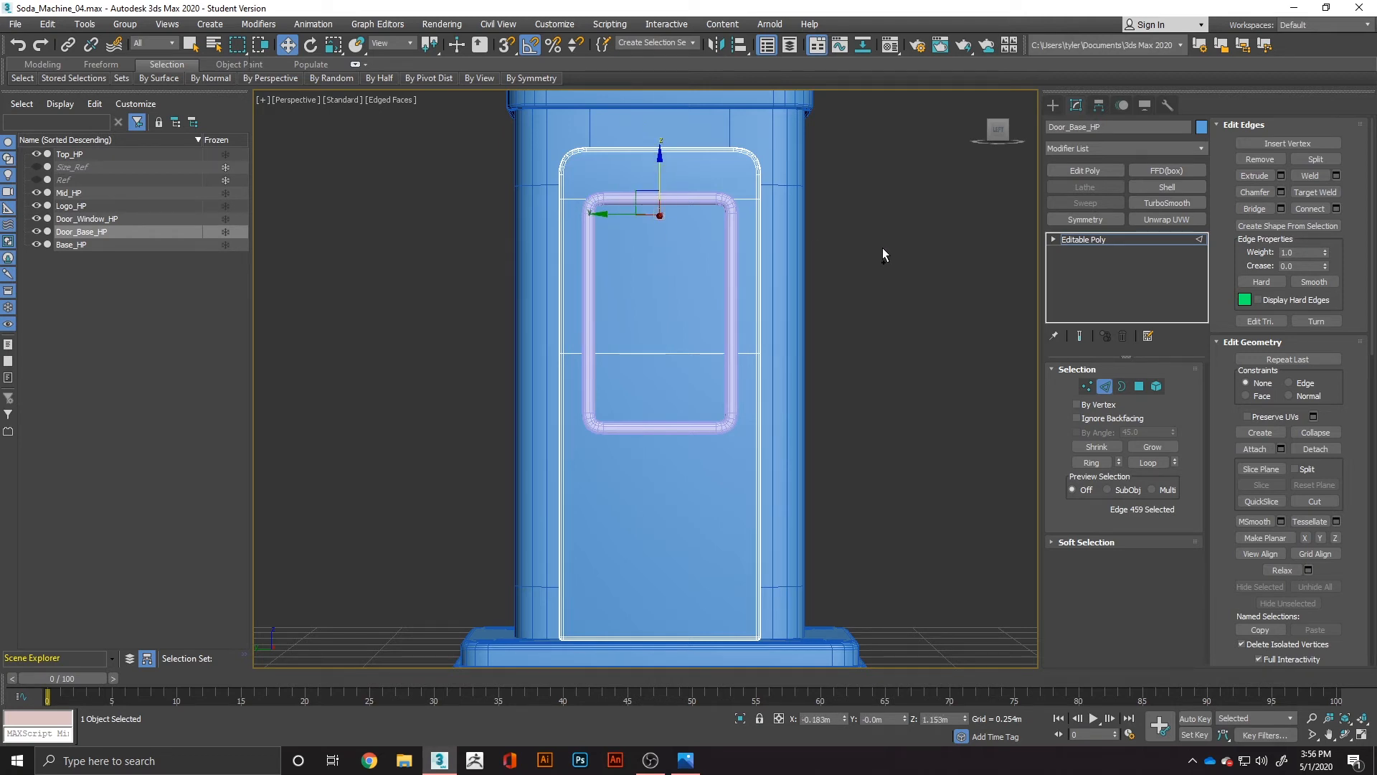
click(863, 237)
- Nudge the upper door edge loop down within the frame's top bar and lower the other loop to its bottom bar
double_click(743, 199)
drag(659, 163, 661, 168)
double_click(666, 354)
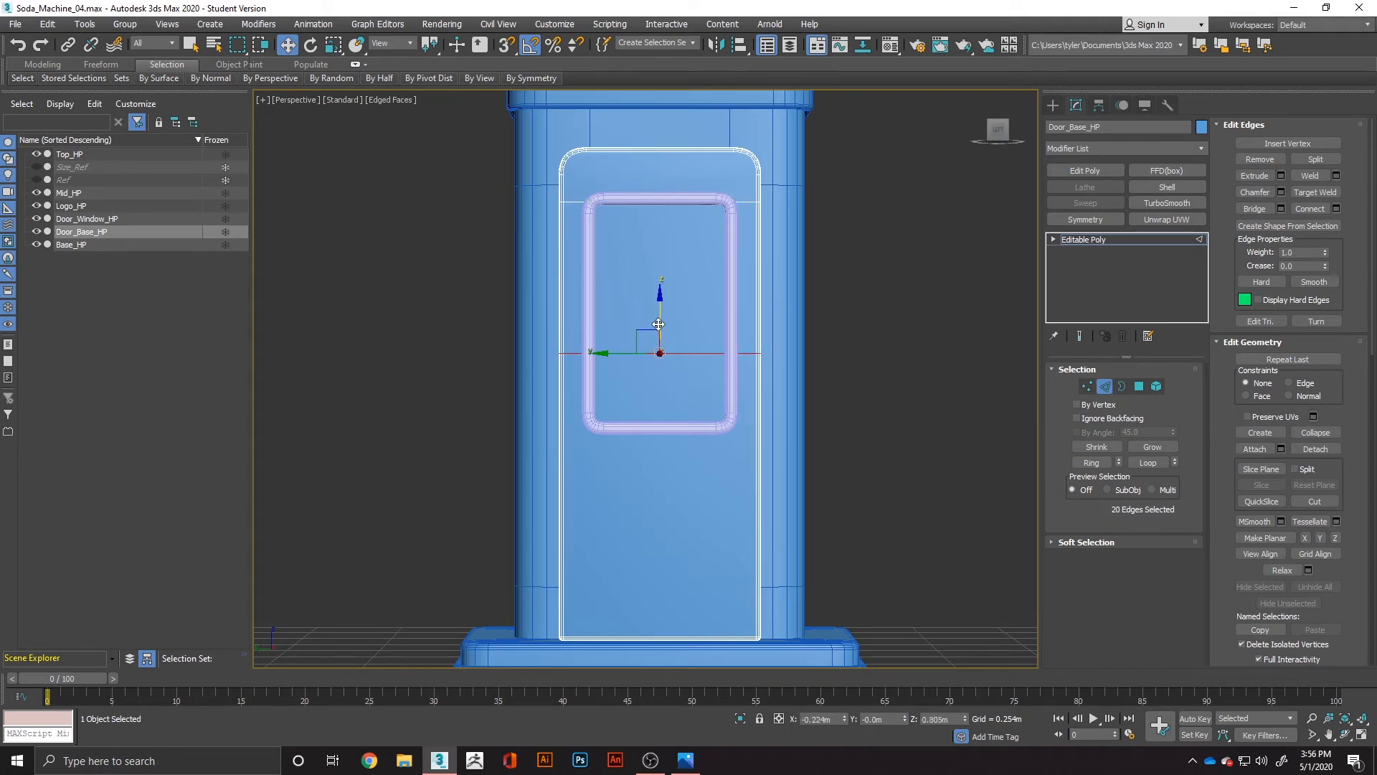
drag(660, 330, 659, 392)
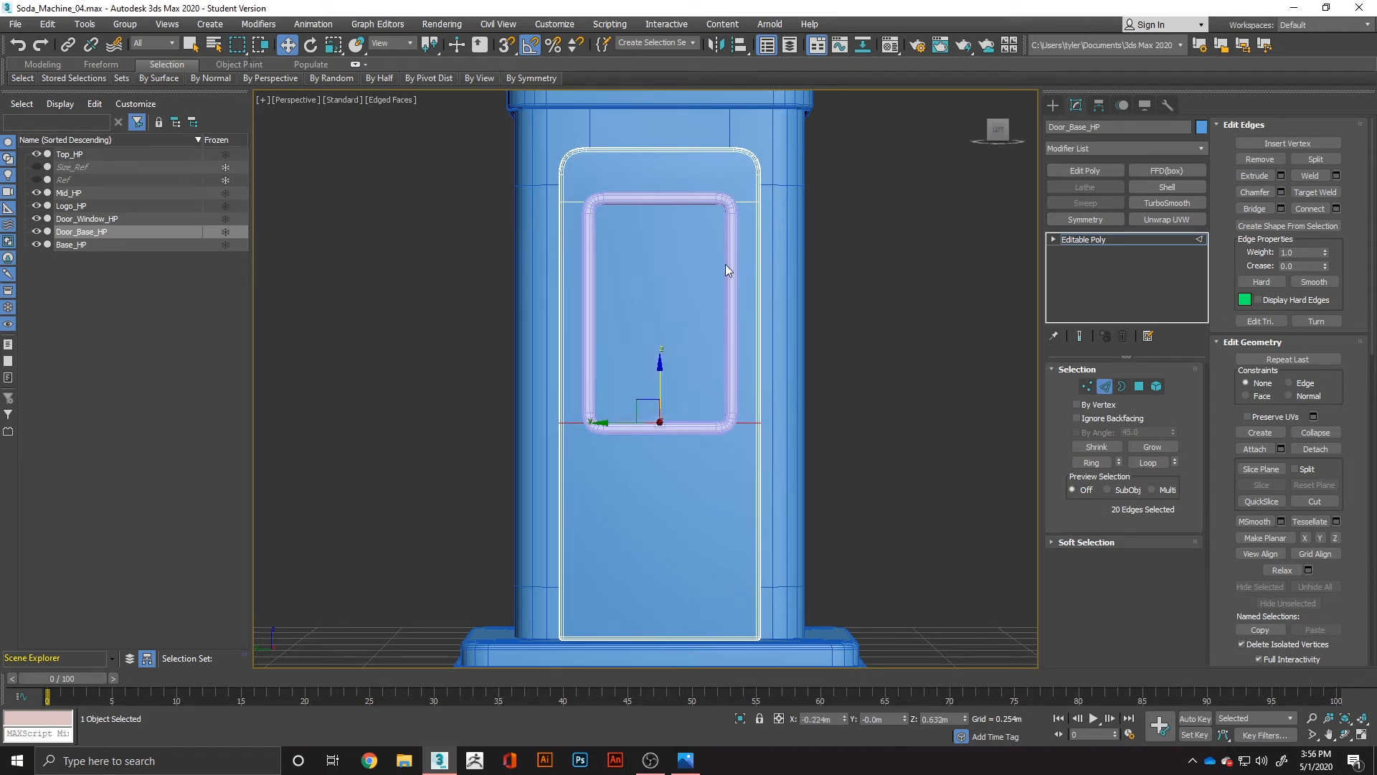
- Connect the horizontal edges around Door_Base_HP with 2 segments to add two vertical edge loops
key(alt+1)
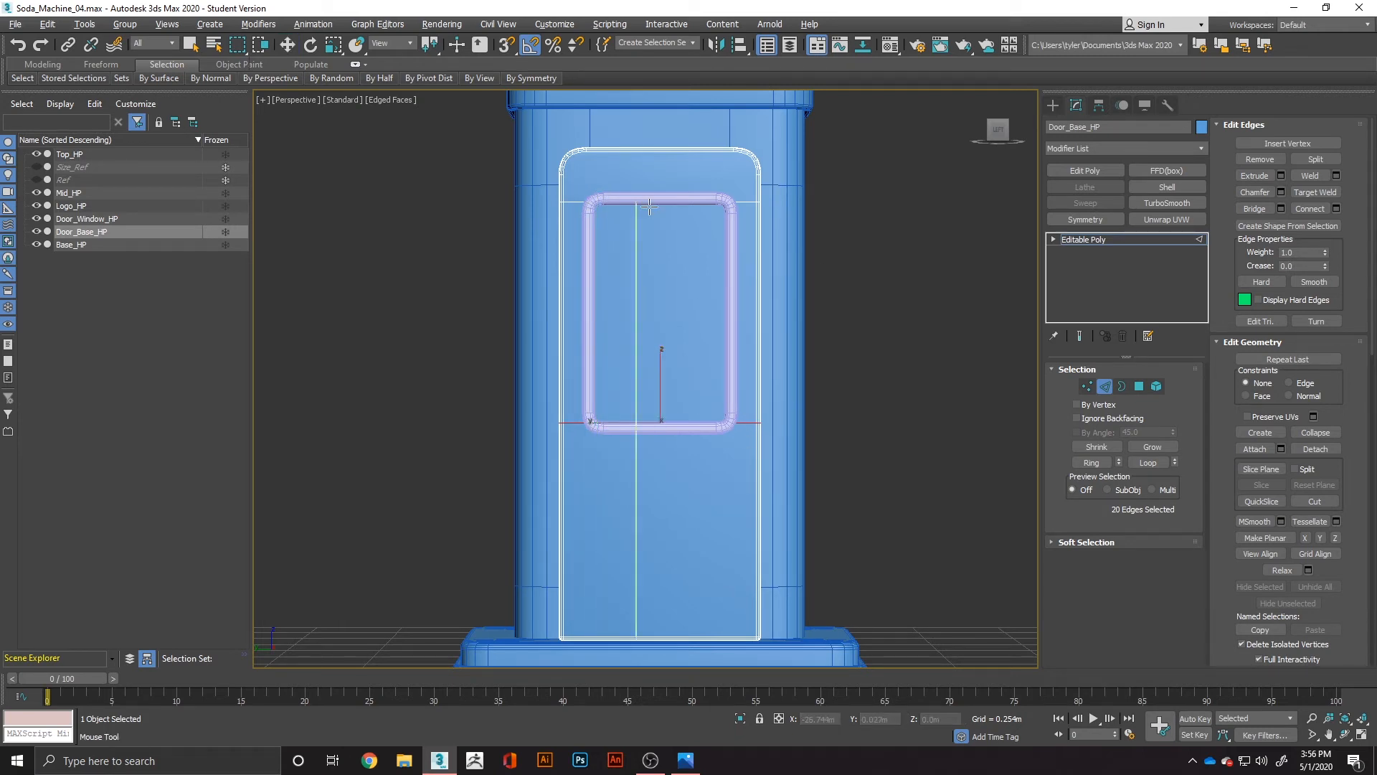
key(w)
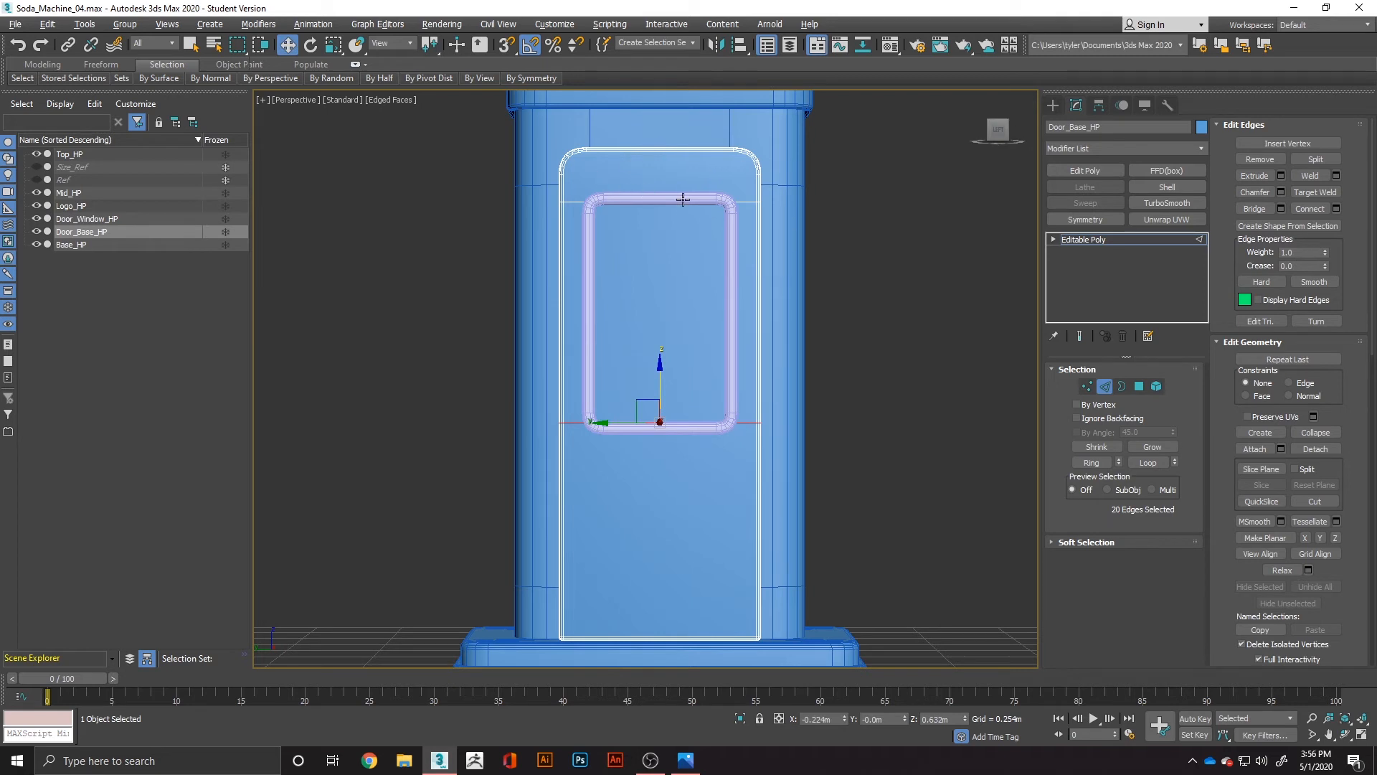
drag(673, 672, 673, 673)
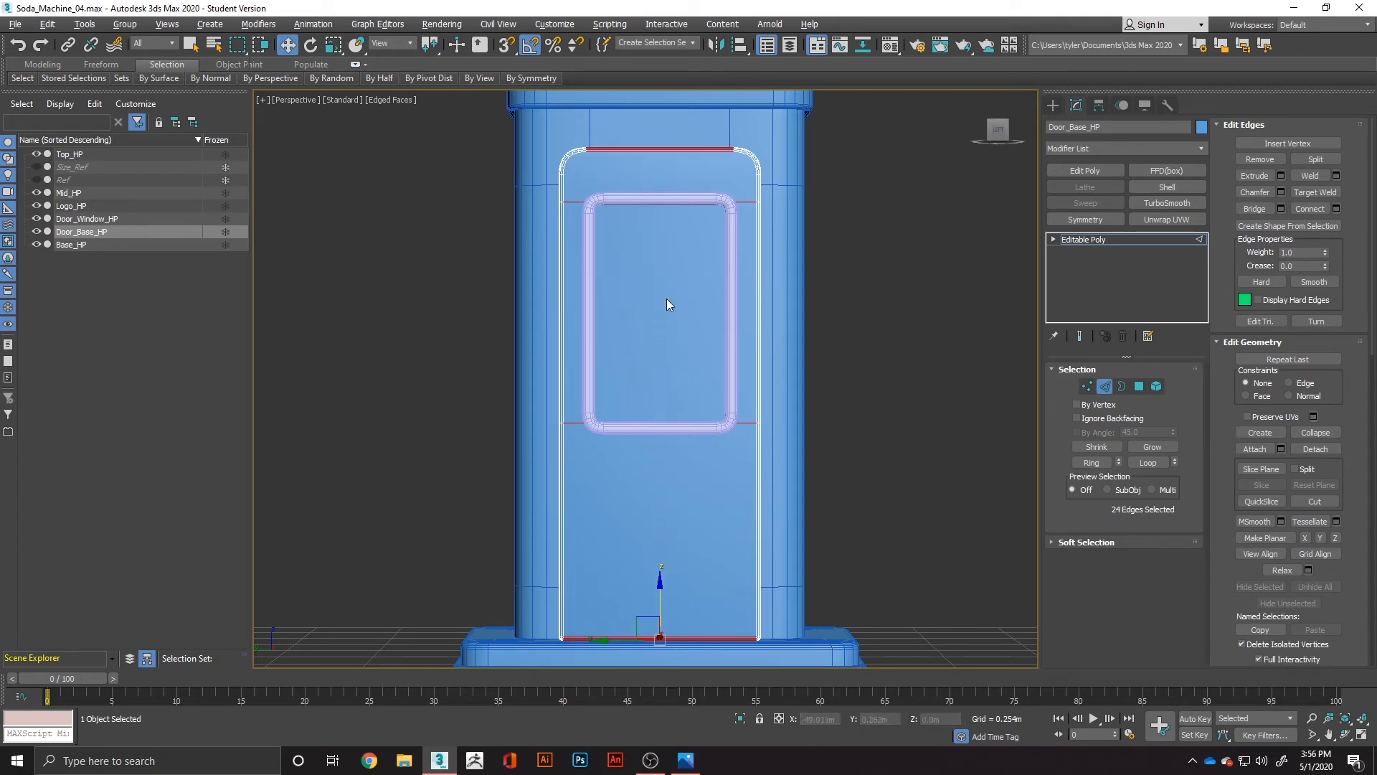
right_click(691, 570)
click(559, 613)
click(653, 449)
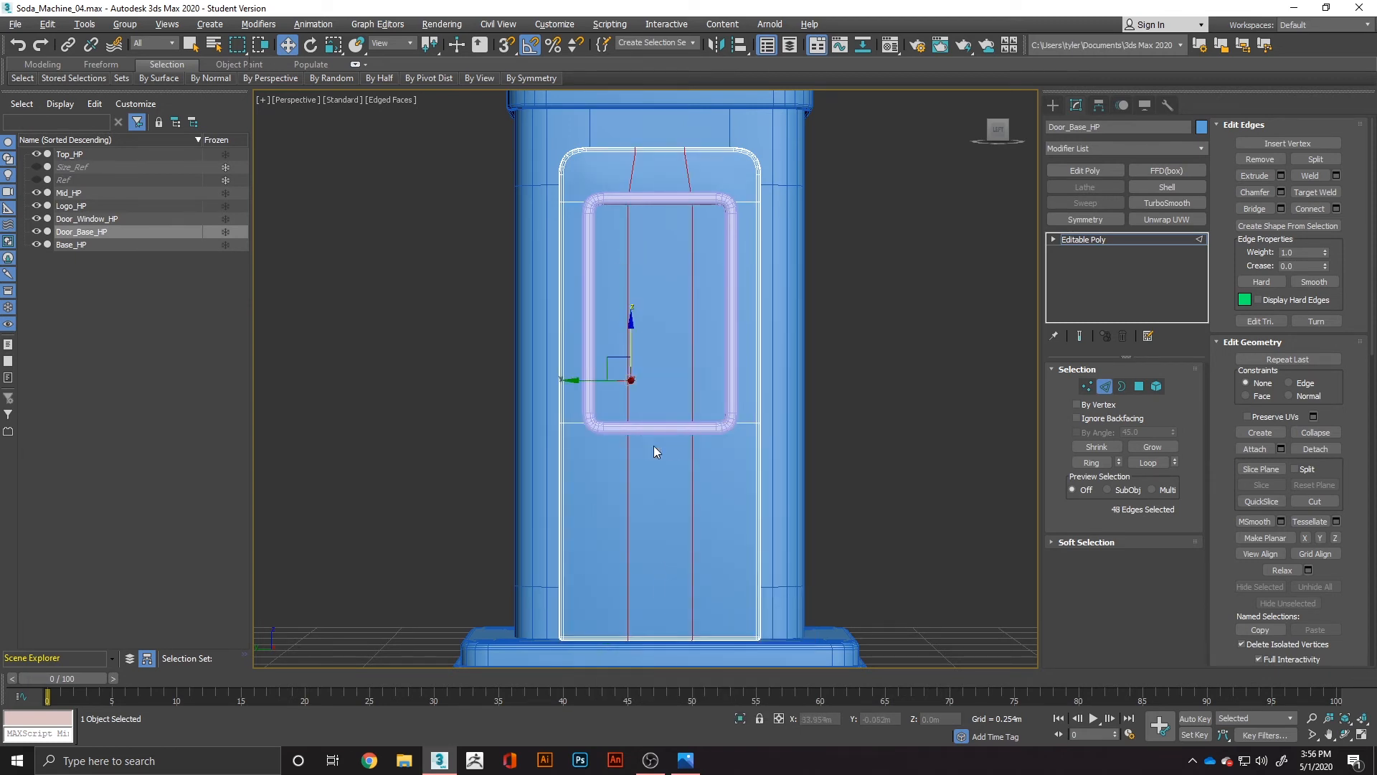
- Move the two vertical door edge loops outward so that each lies within a side bar of the window frame
double_click(627, 340)
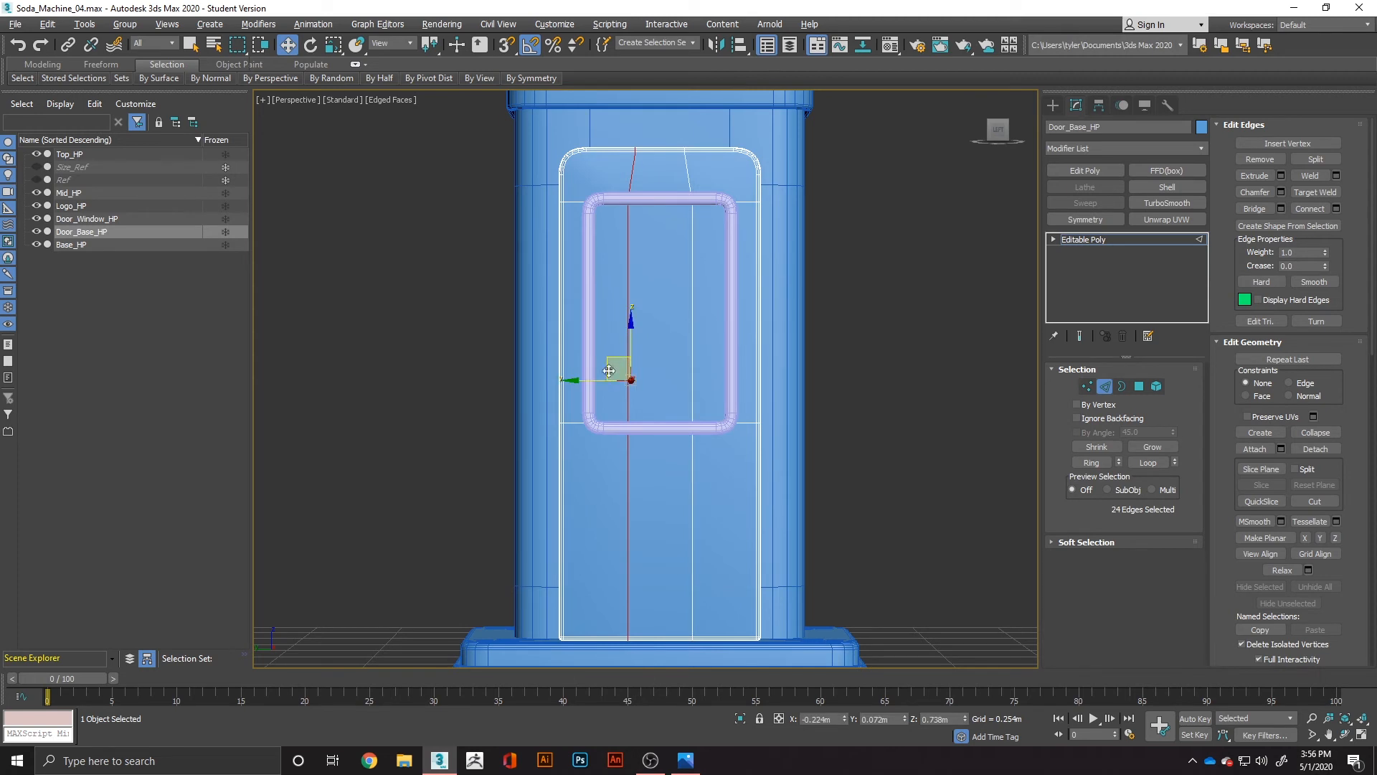
drag(609, 371, 560, 374)
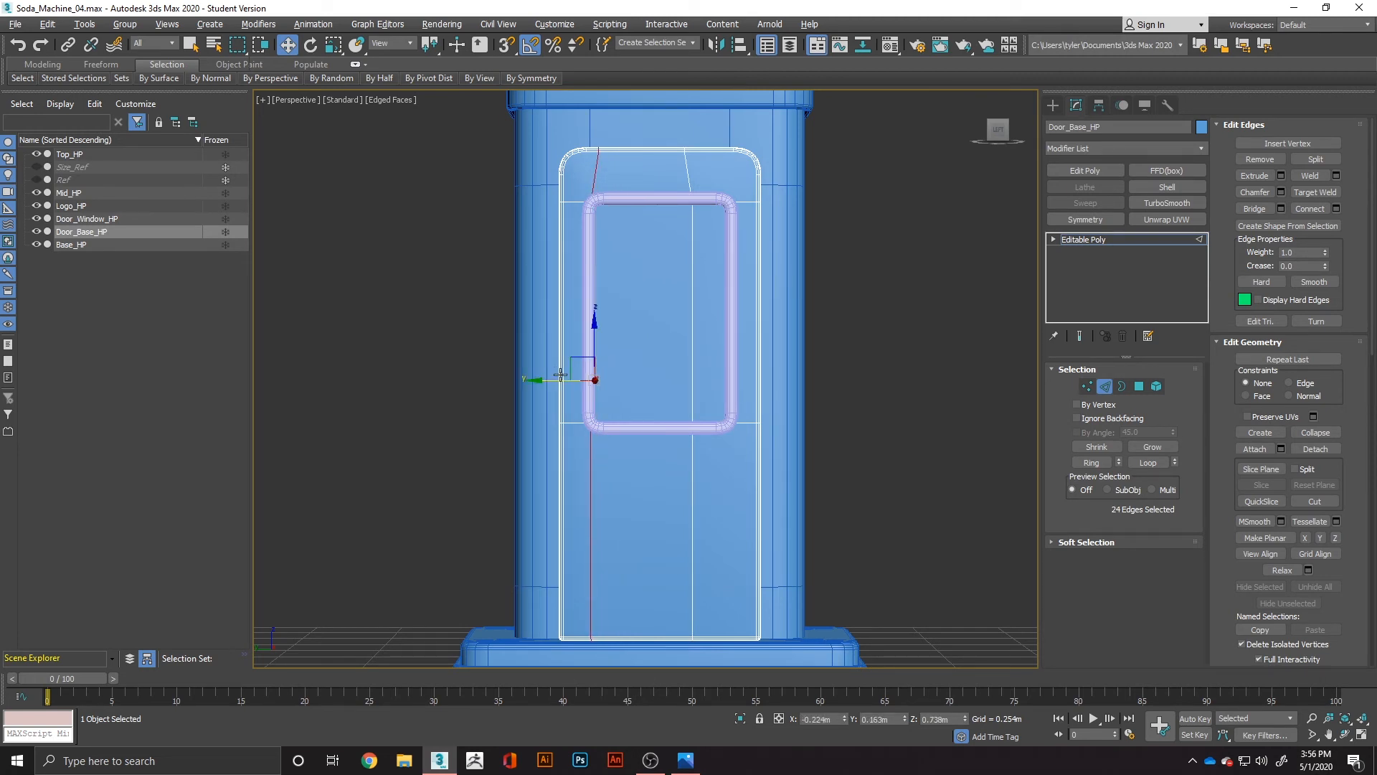
double_click(693, 370)
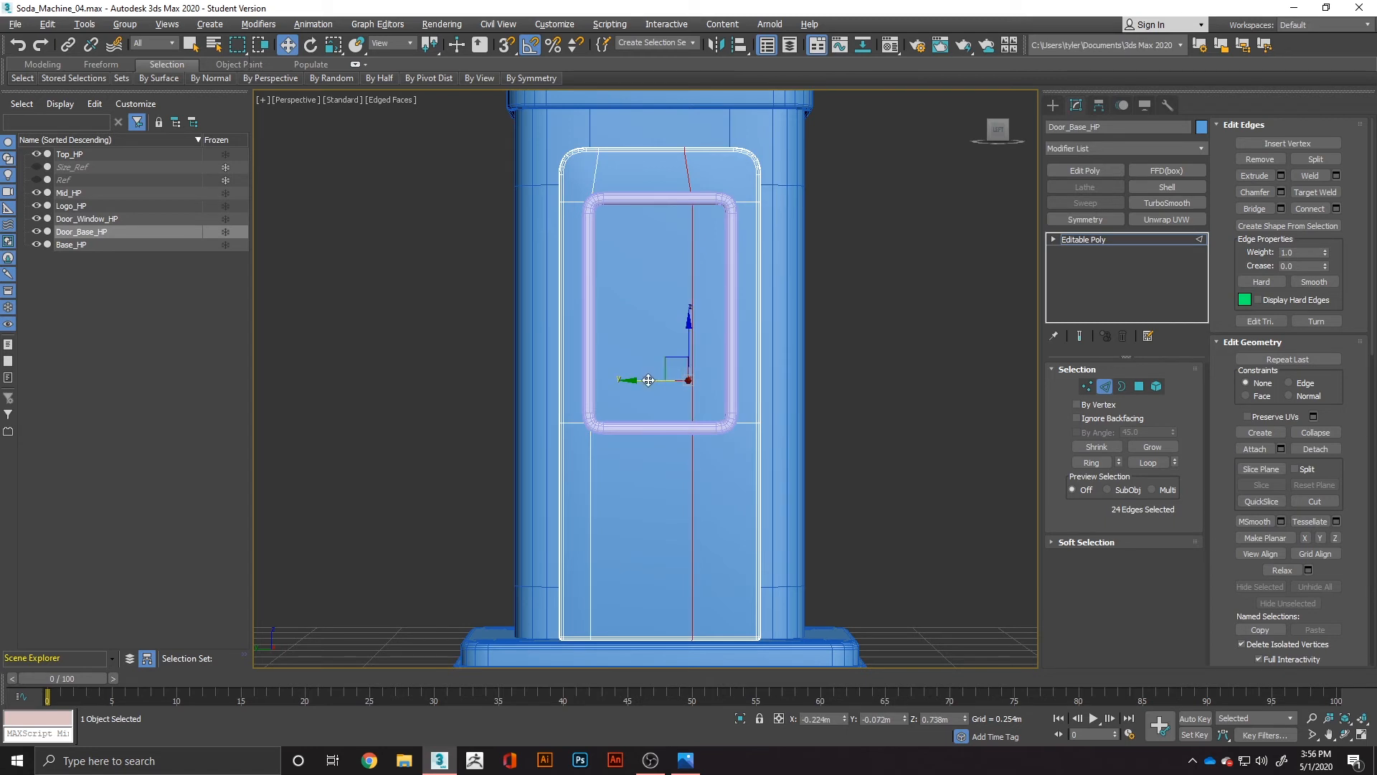
drag(649, 380, 684, 385)
- Delete the front polygon of Door_Base_HP inside the window frame and inspect the opening from both sides
click(795, 360)
click(1140, 386)
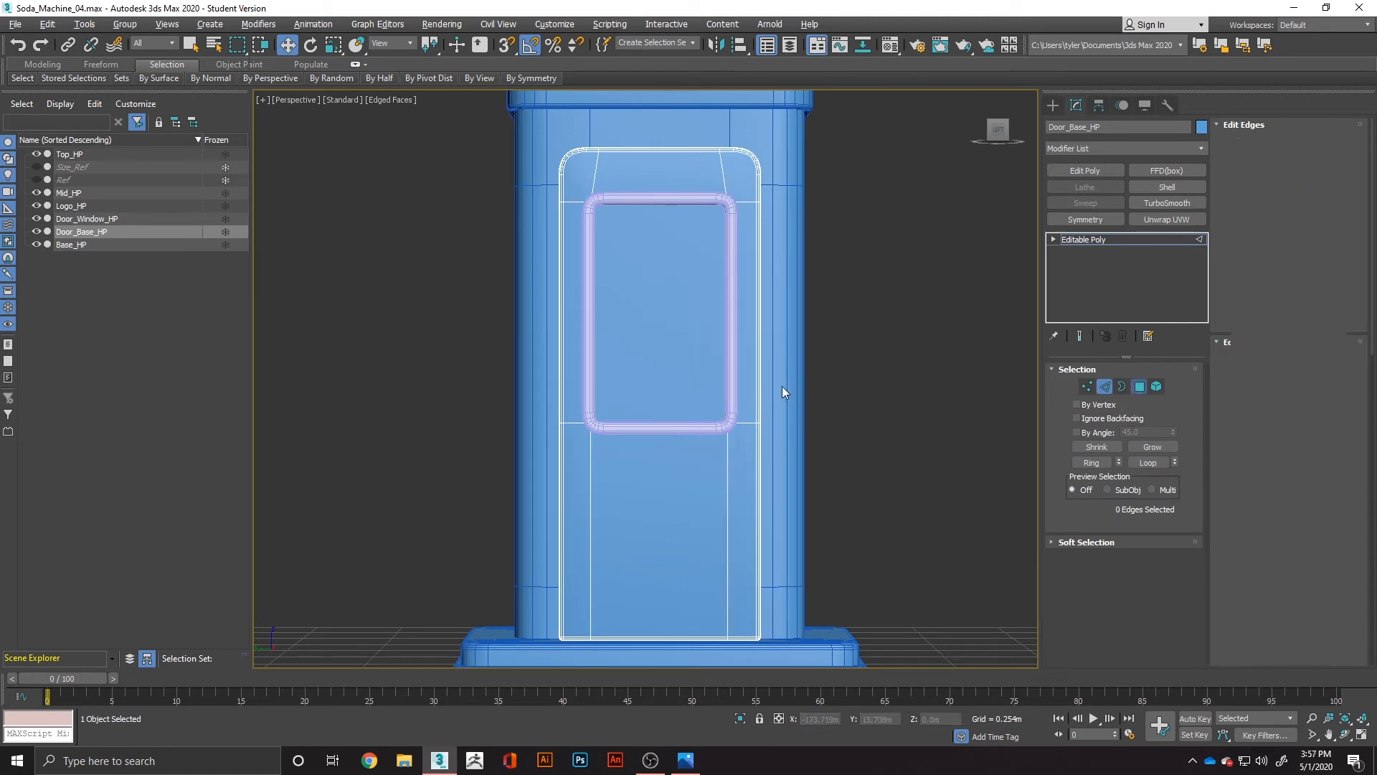
click(701, 381)
key(Delete)
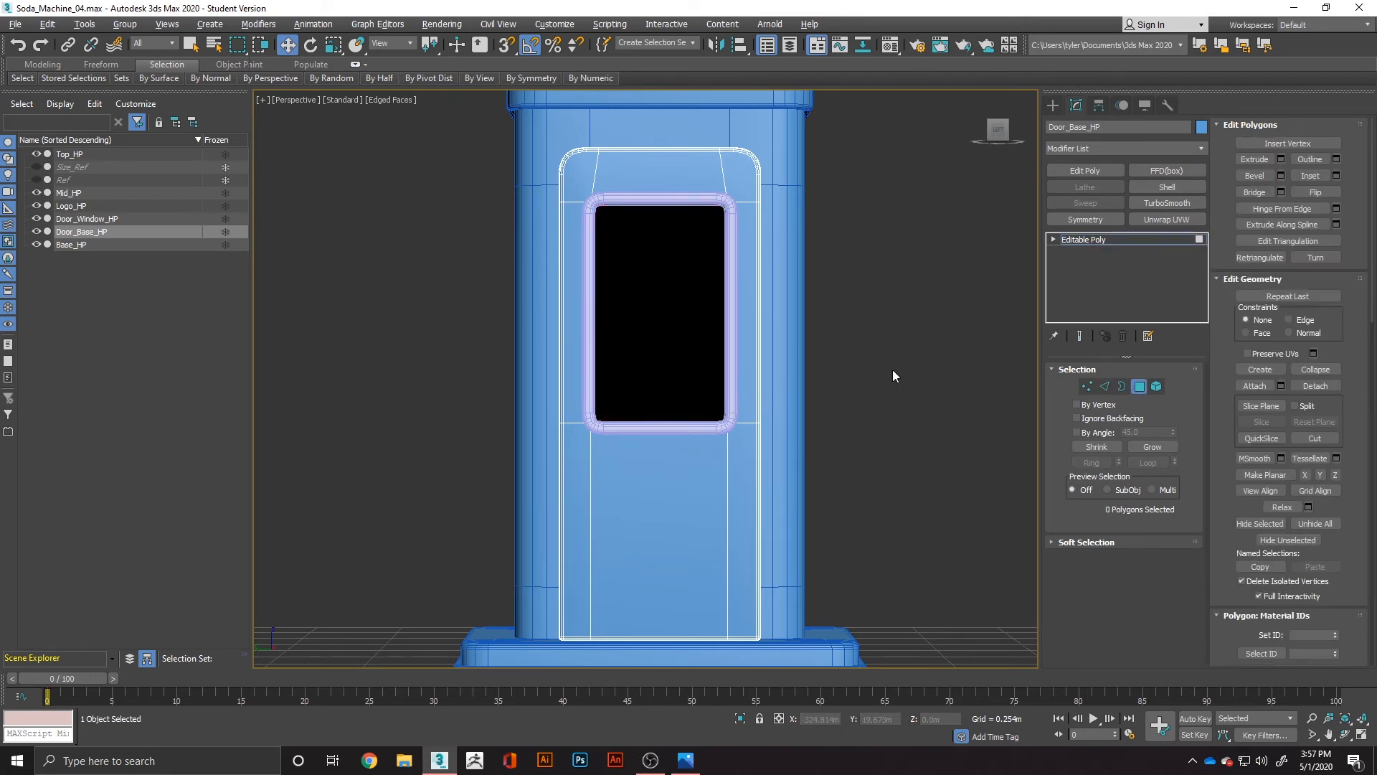
alt+middle_drag(856, 361, 789, 385)
scroll(790, 384, down, 2)
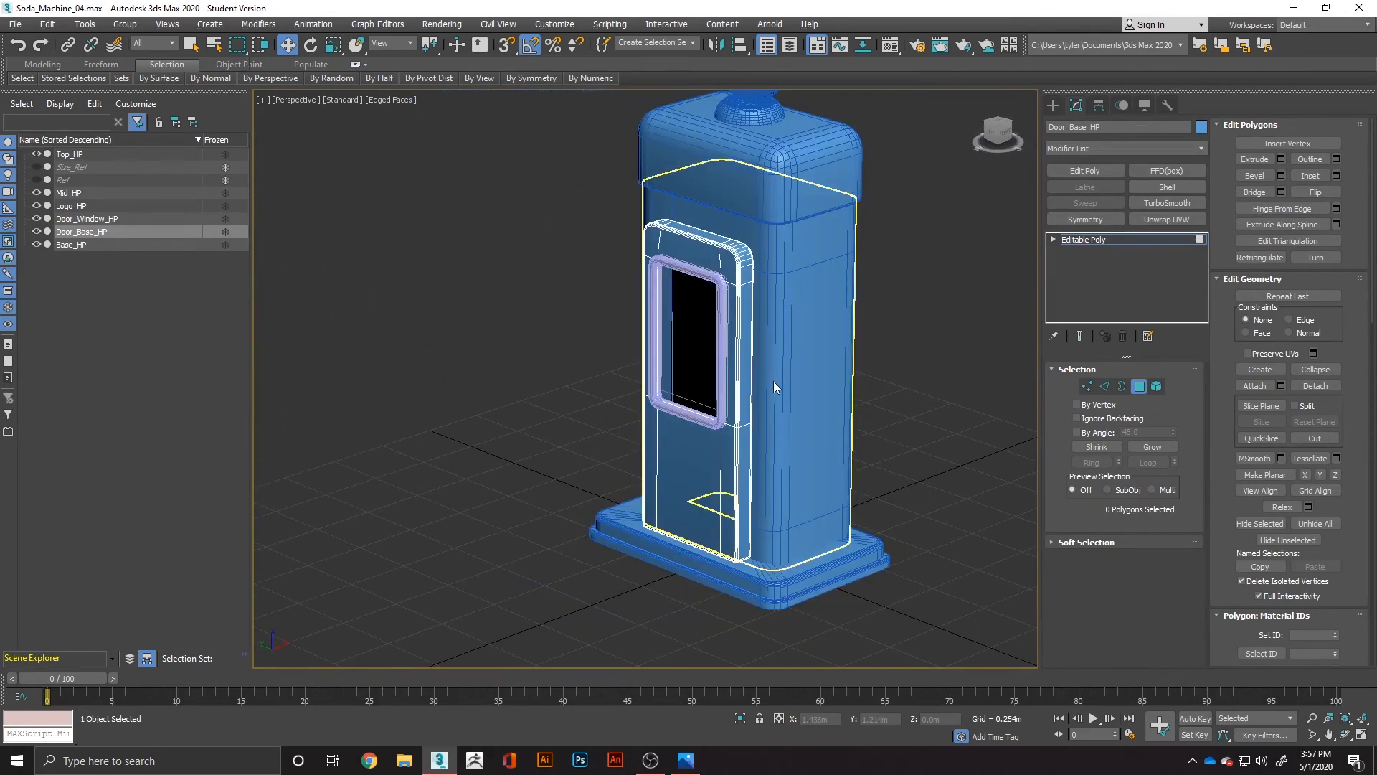
scroll(667, 309, up, 5)
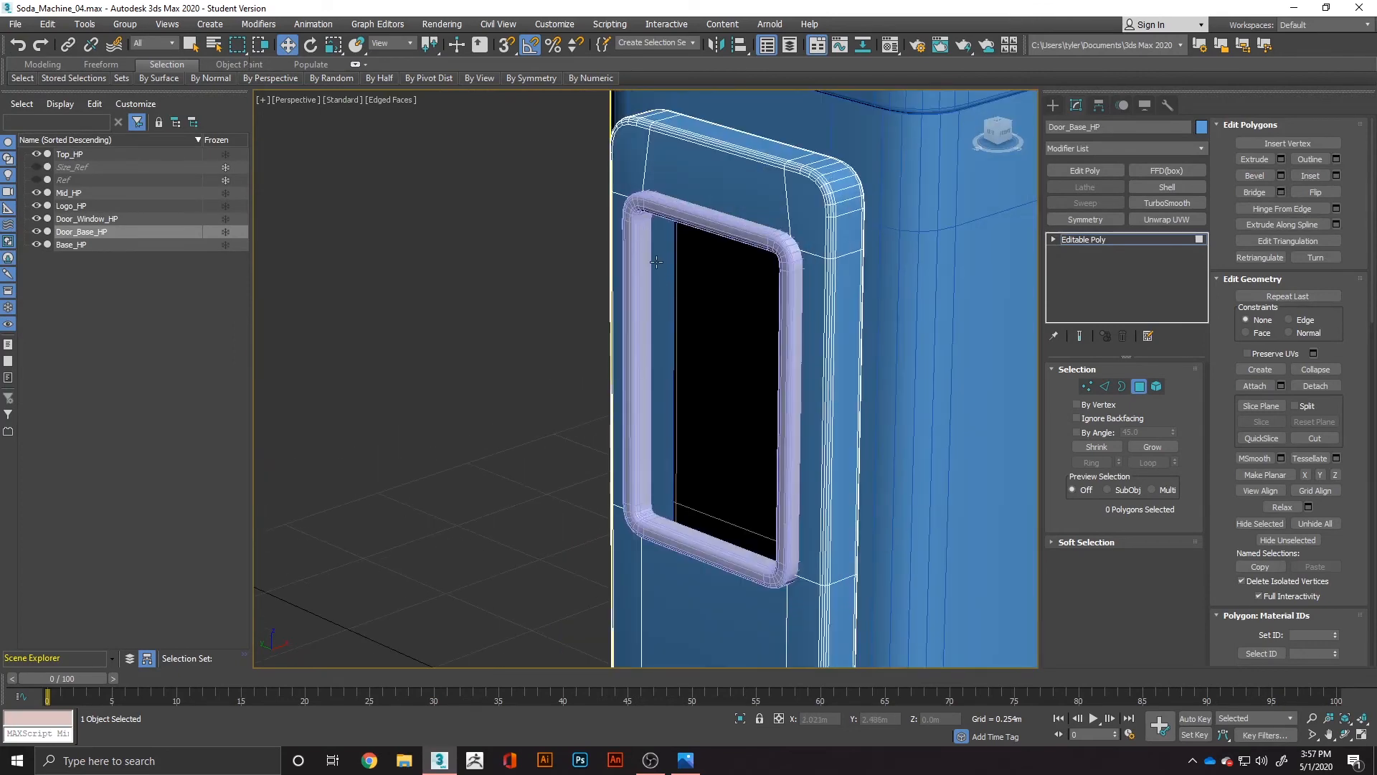
alt+middle_drag(657, 261, 824, 261)
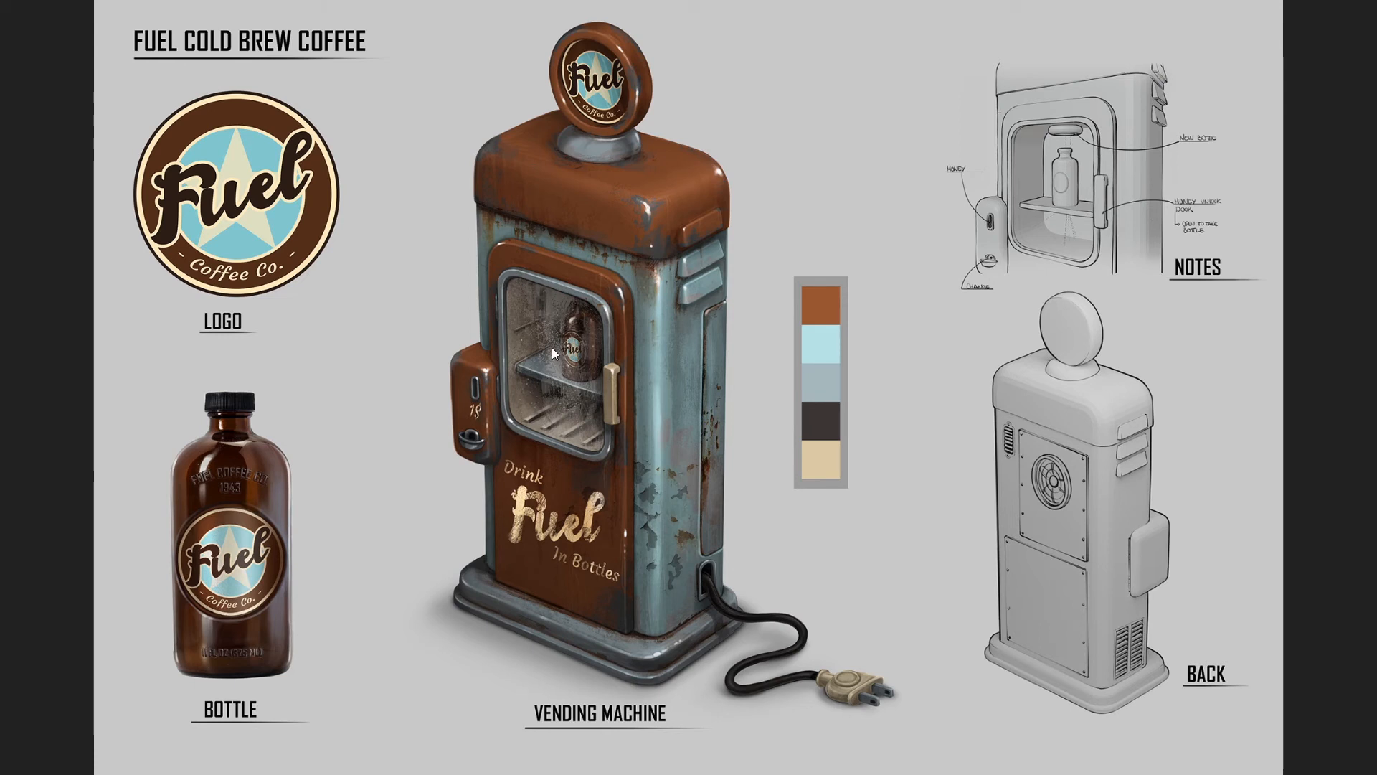
- Return to 3ds Max from the concept art and cap the open border inside the Door_Window_HP frame
key(alt+Tab)
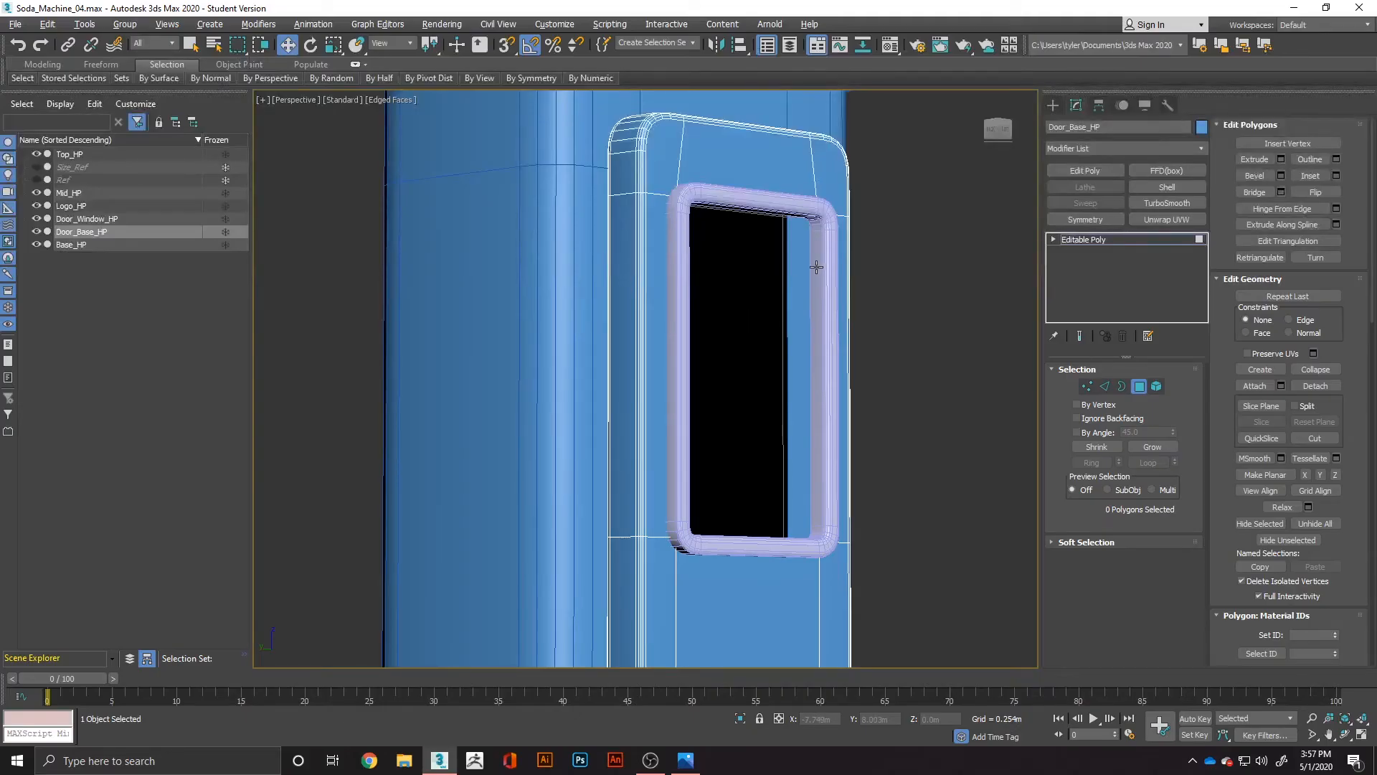
click(1122, 386)
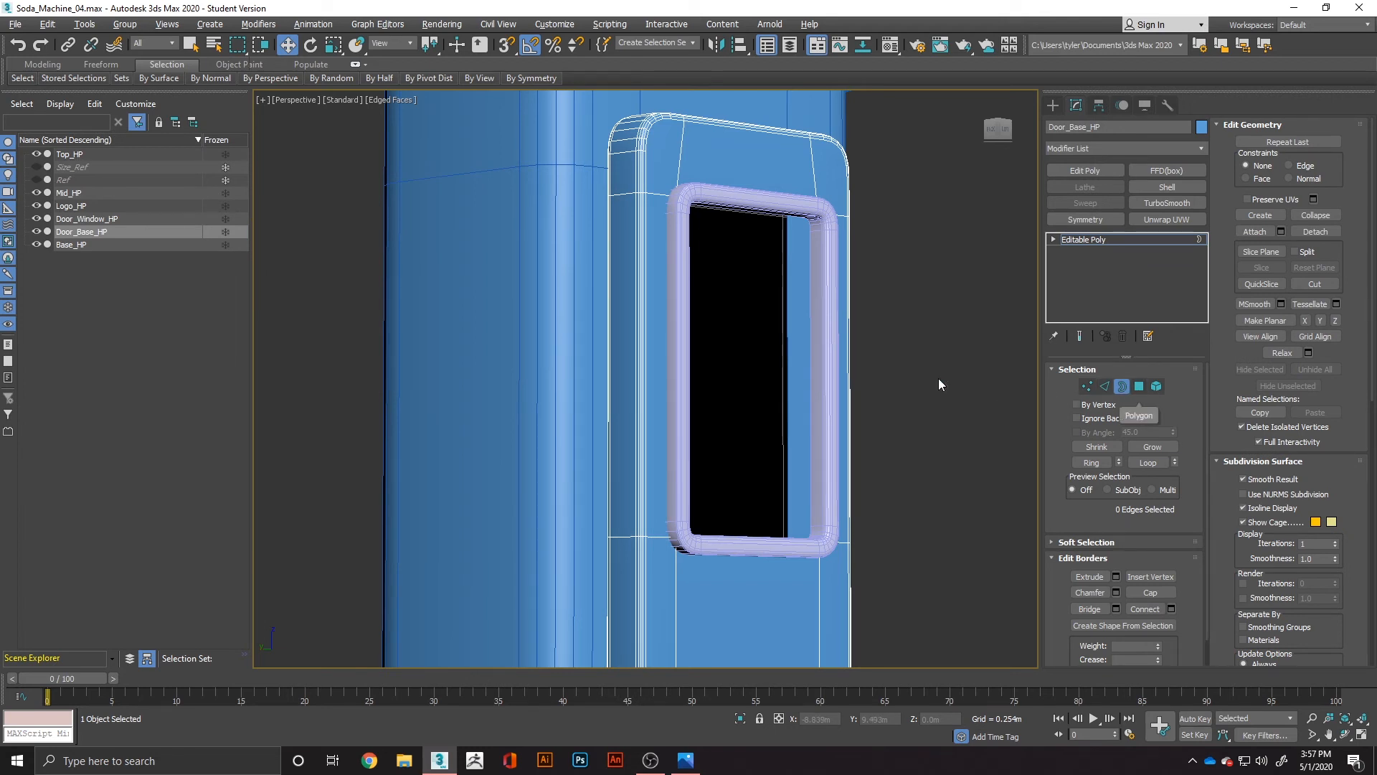
click(103, 218)
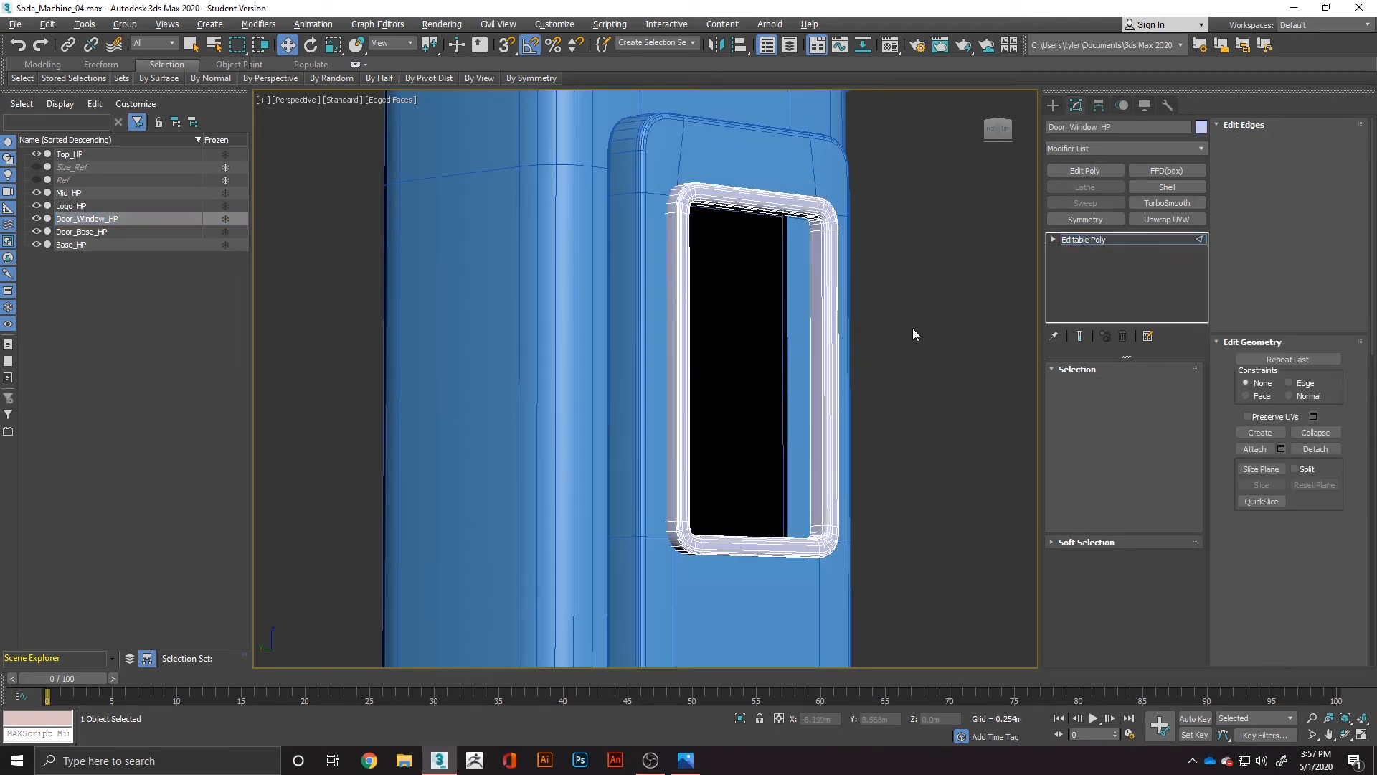
key(2)
click(810, 336)
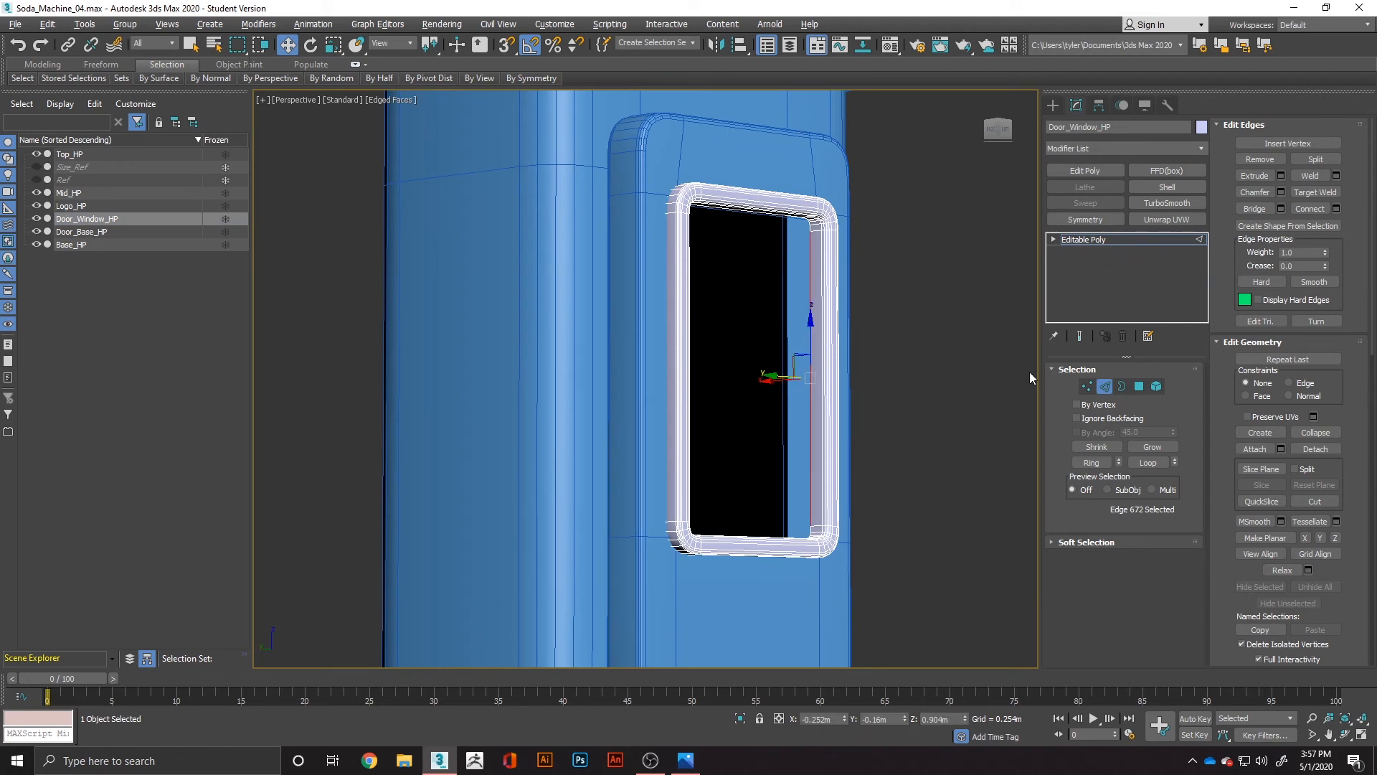
click(1122, 386)
click(811, 391)
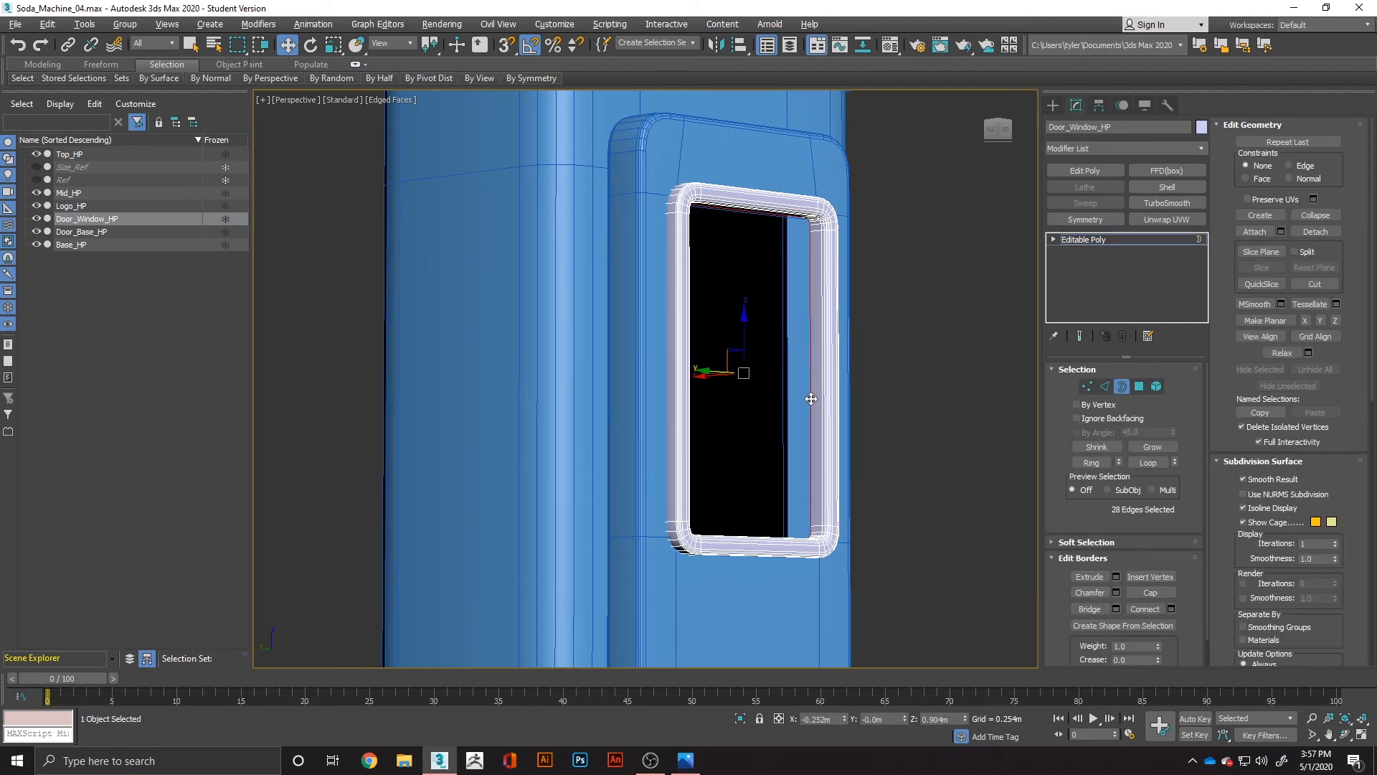
click(1152, 593)
- Inset the new cap polygon of Door_Window_HP by 0.008 m
alt+middle_drag(791, 317, 710, 322)
click(1140, 387)
click(767, 362)
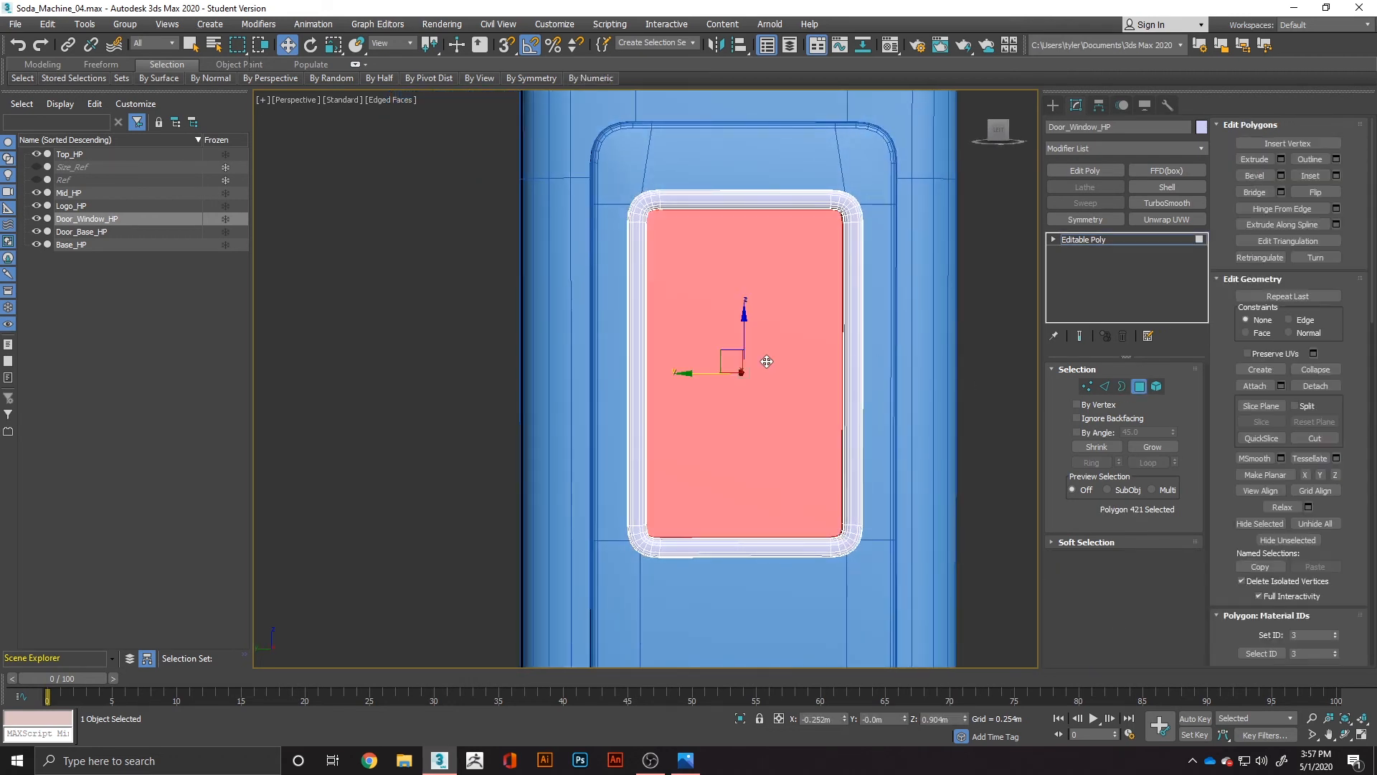
right_click(767, 362)
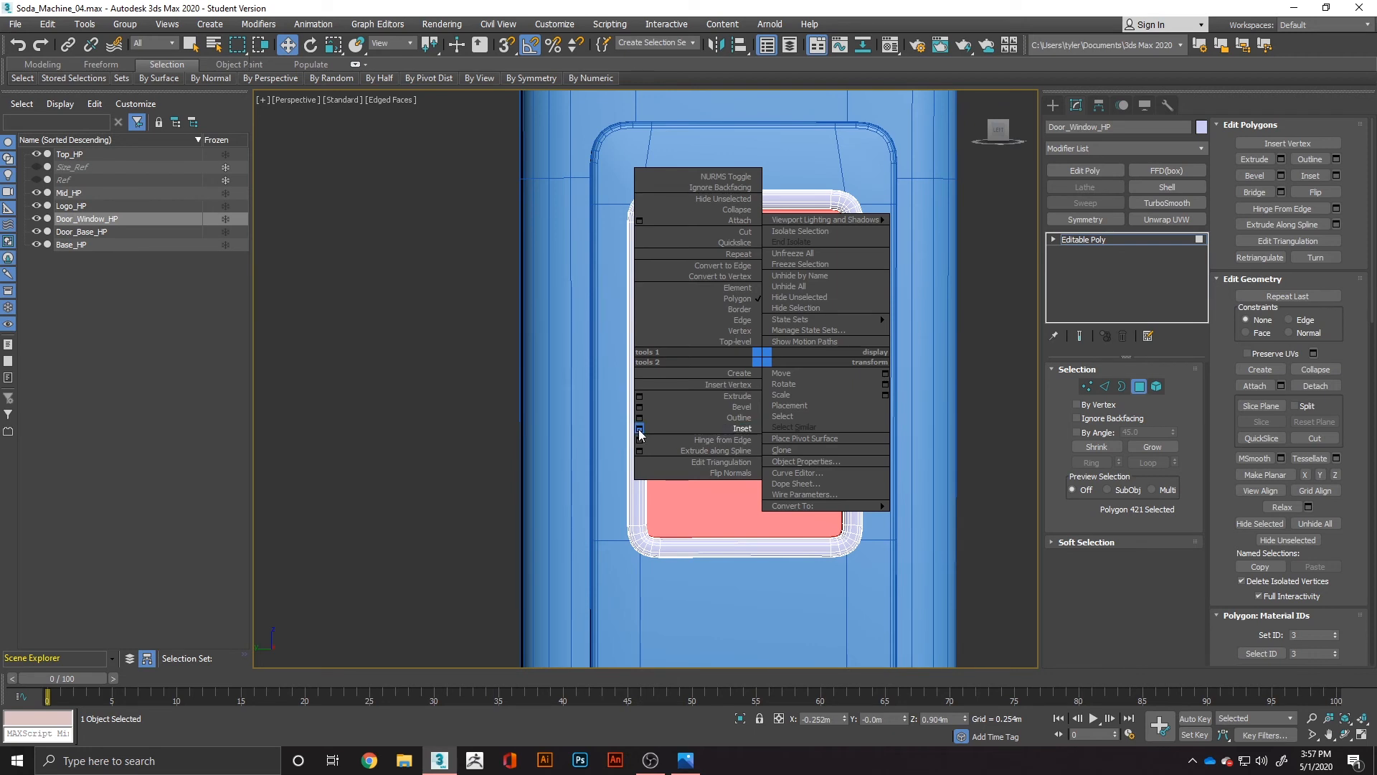
click(679, 435)
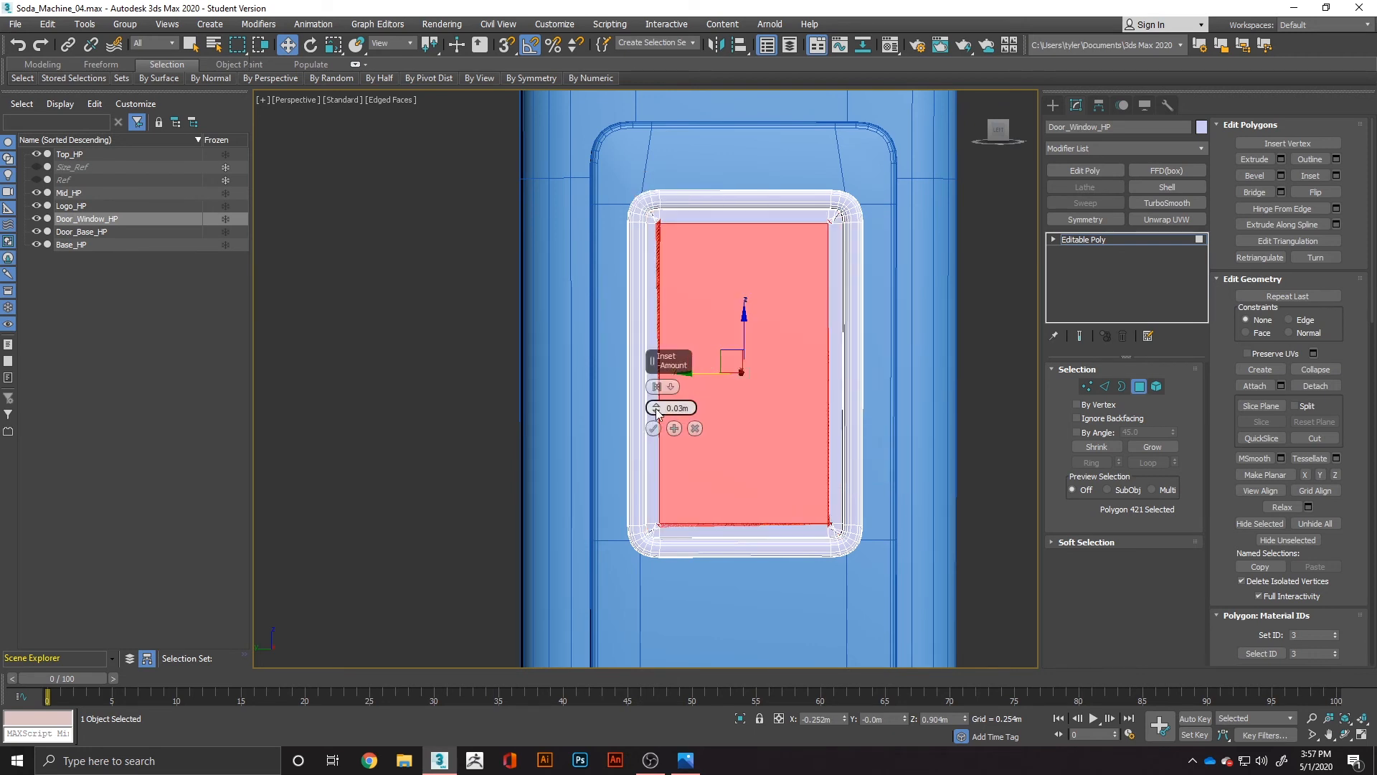
drag(656, 407, 660, 429)
scroll(680, 244, up, 5)
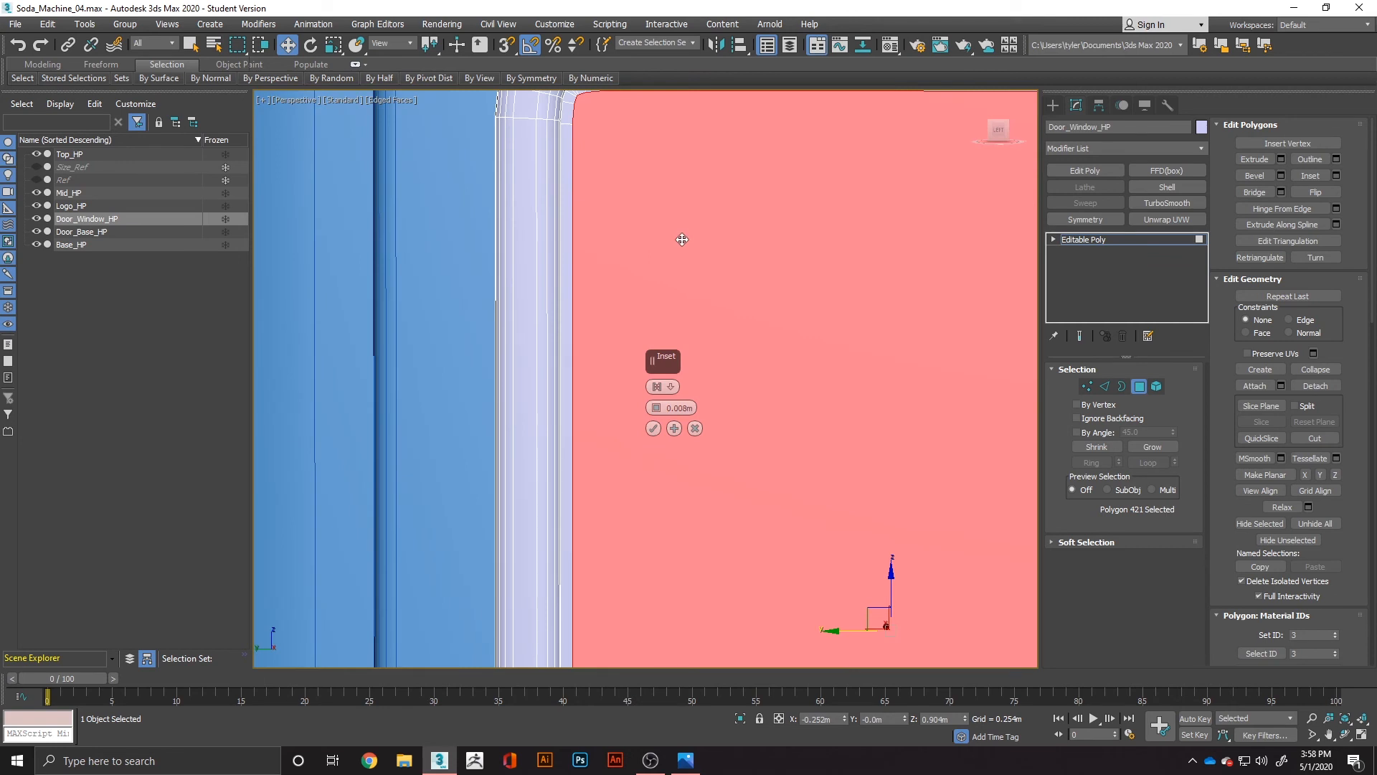
click(655, 429)
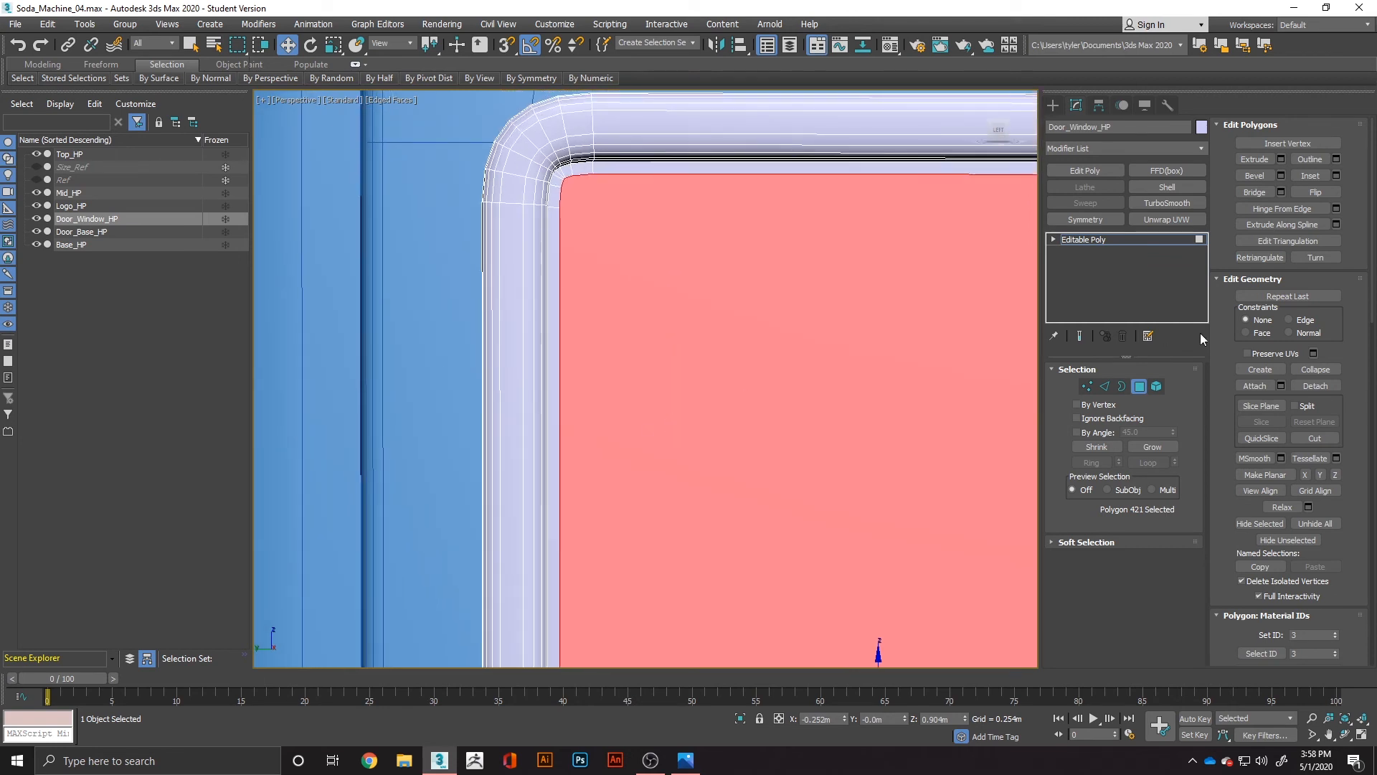
- Convert the inset polygon selection to its outline edges and collapse them into a single center vertex
ctrl+click(1105, 386)
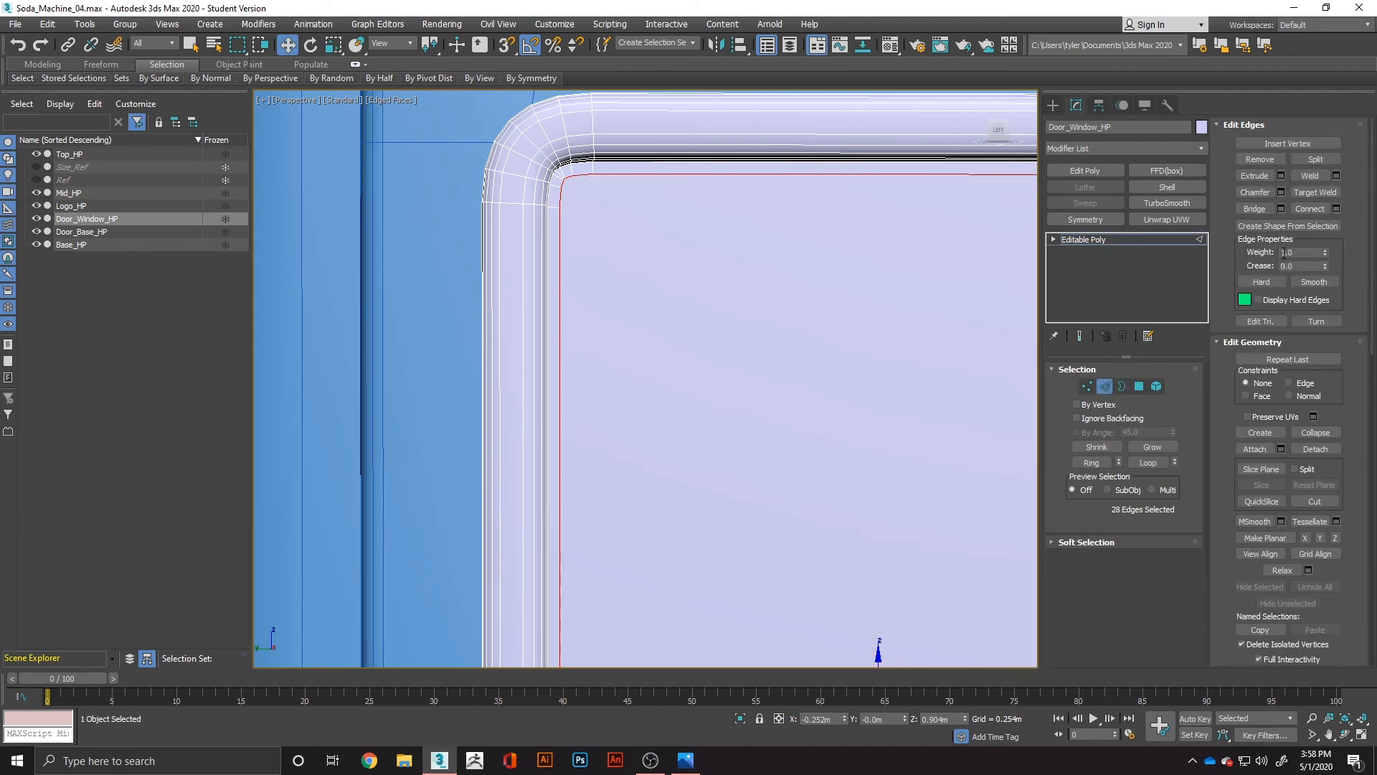
click(1328, 433)
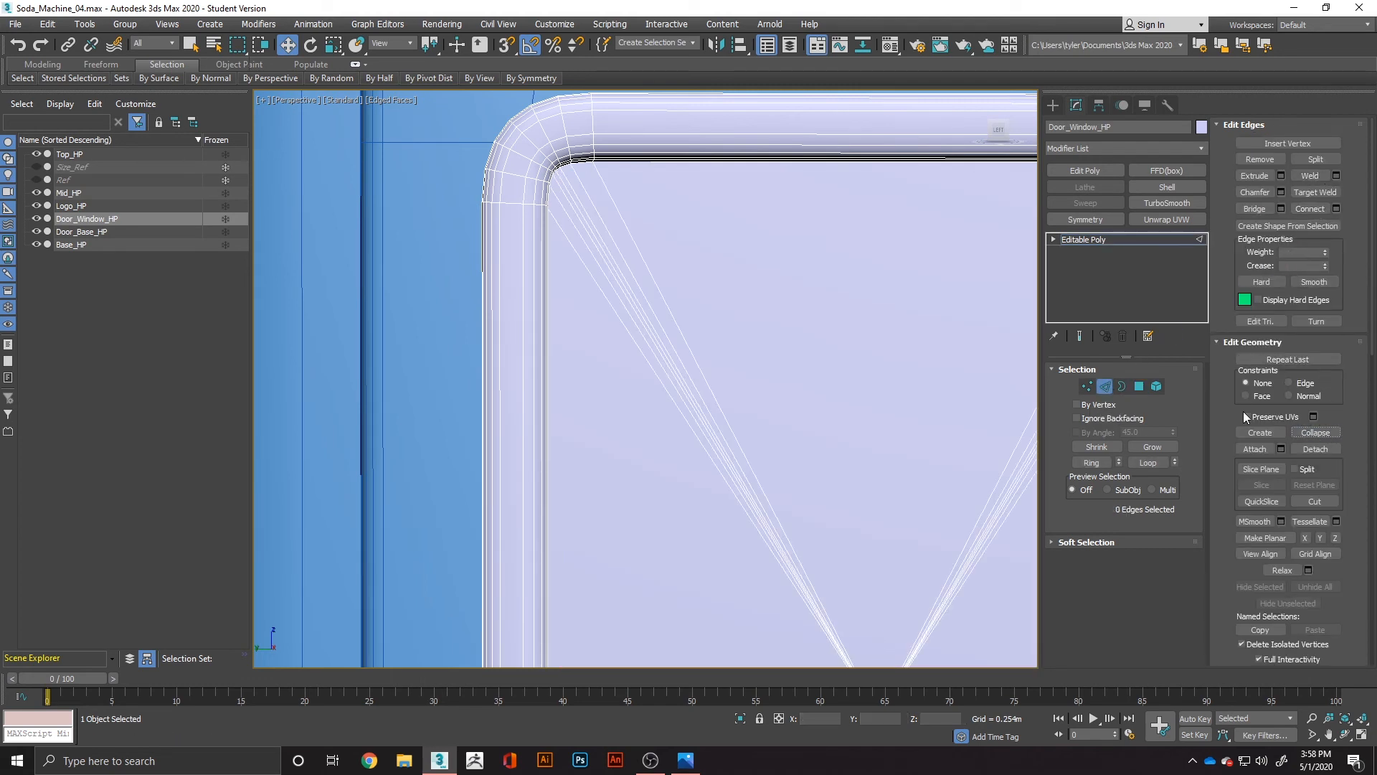
scroll(852, 346, down, 6)
middle_drag(852, 346, 670, 302)
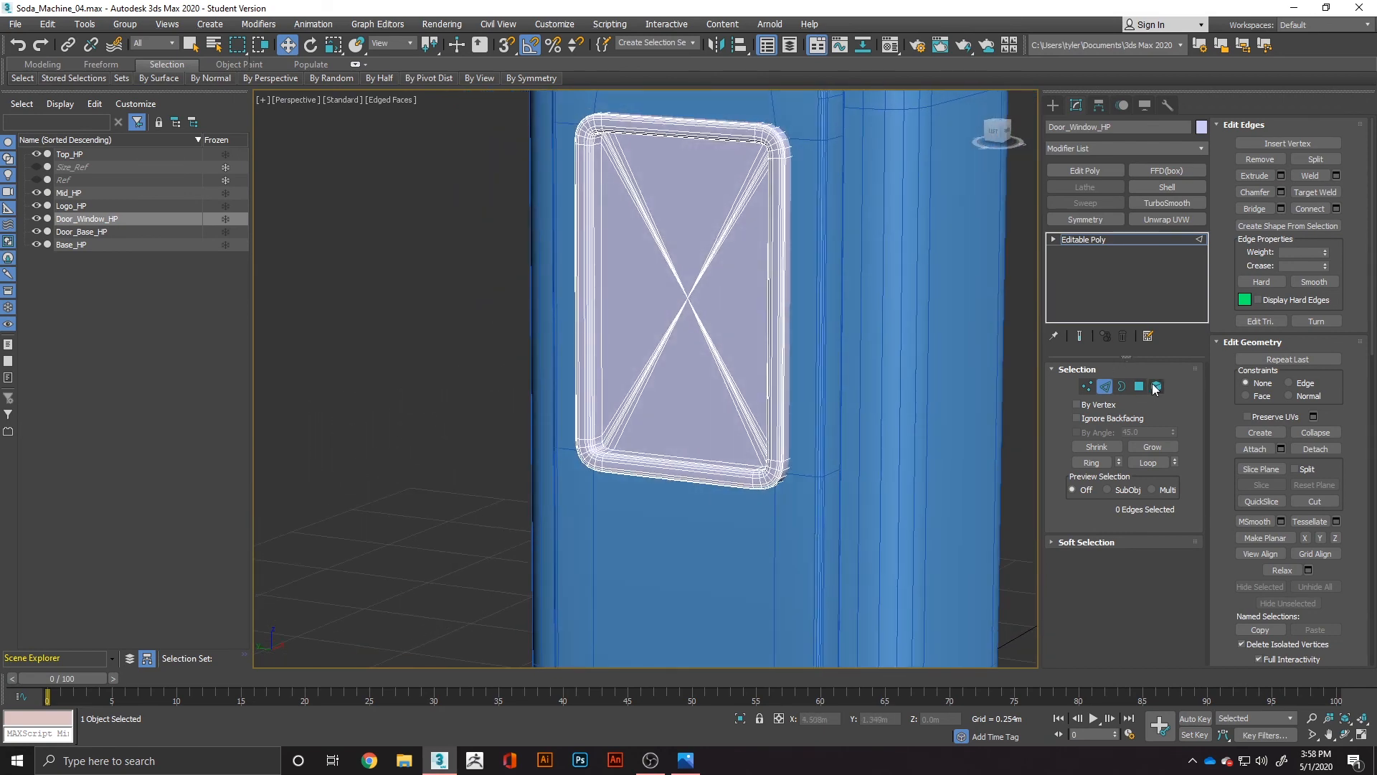
- Select the triangular polygons around the pane's center vertex and detach them as a new object named Glass_HP
click(1088, 386)
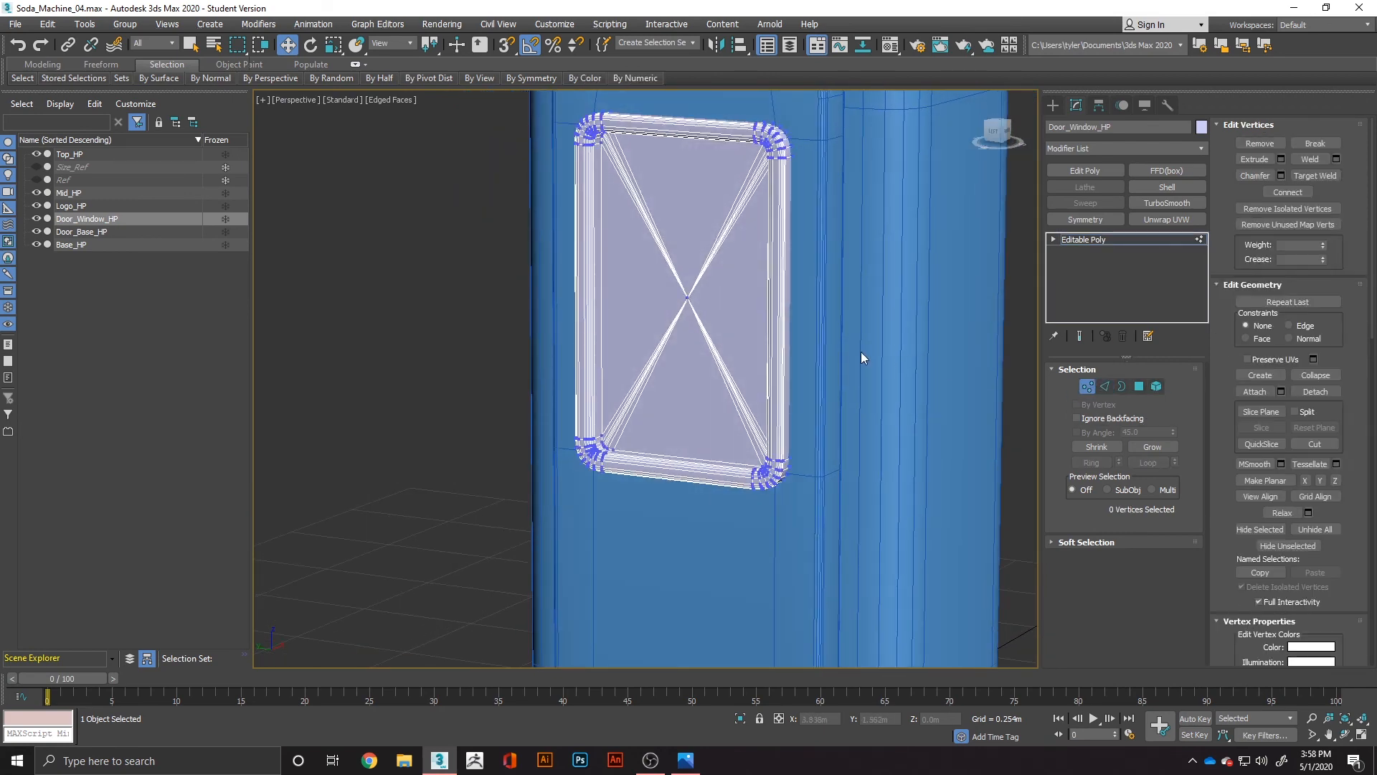
click(689, 302)
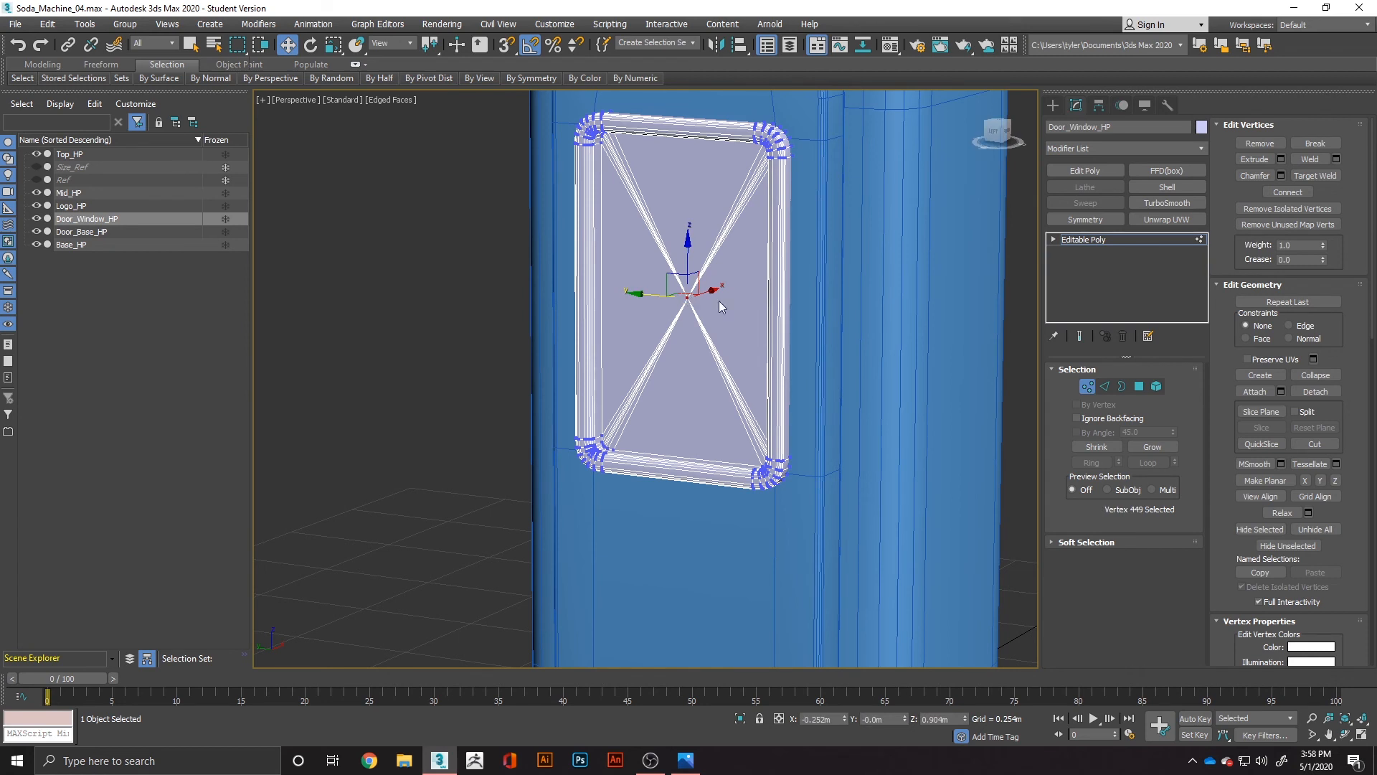
click(1139, 386)
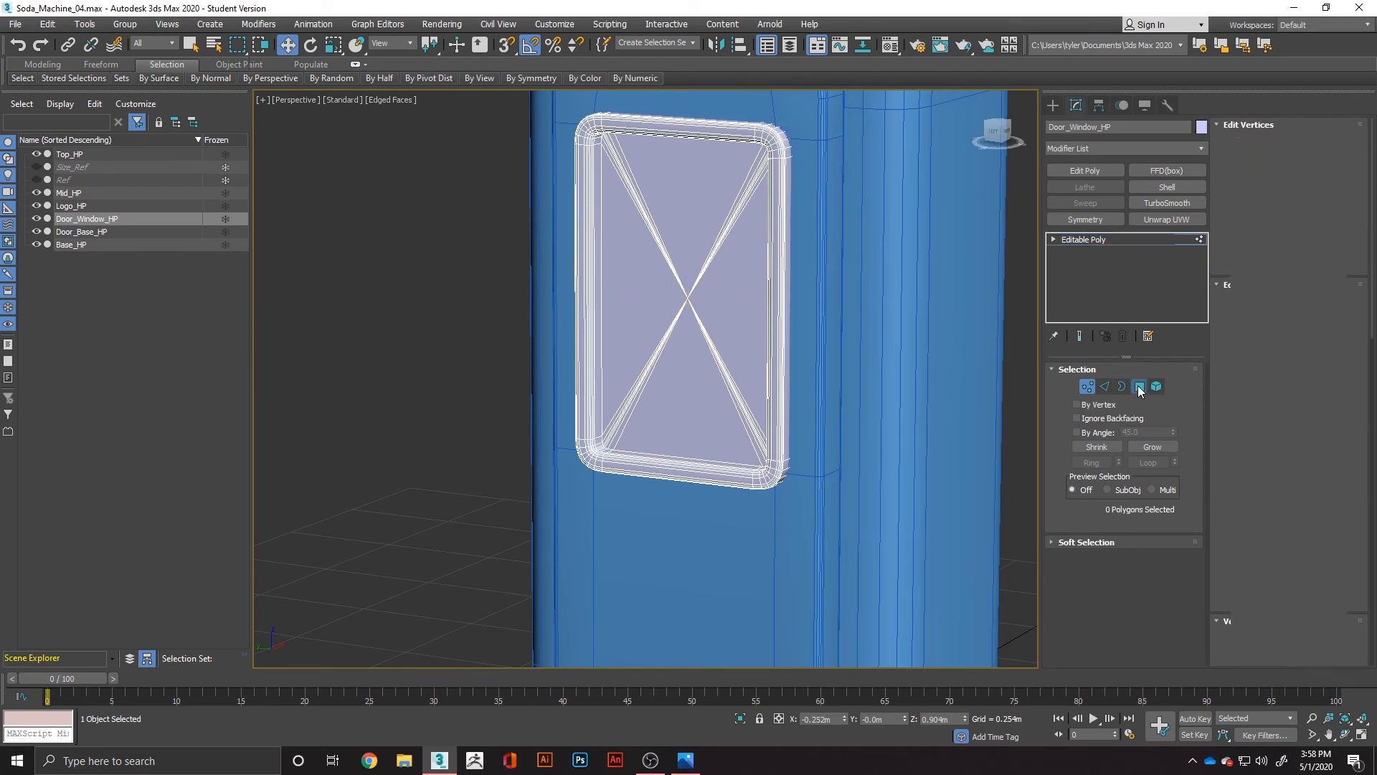
key(1)
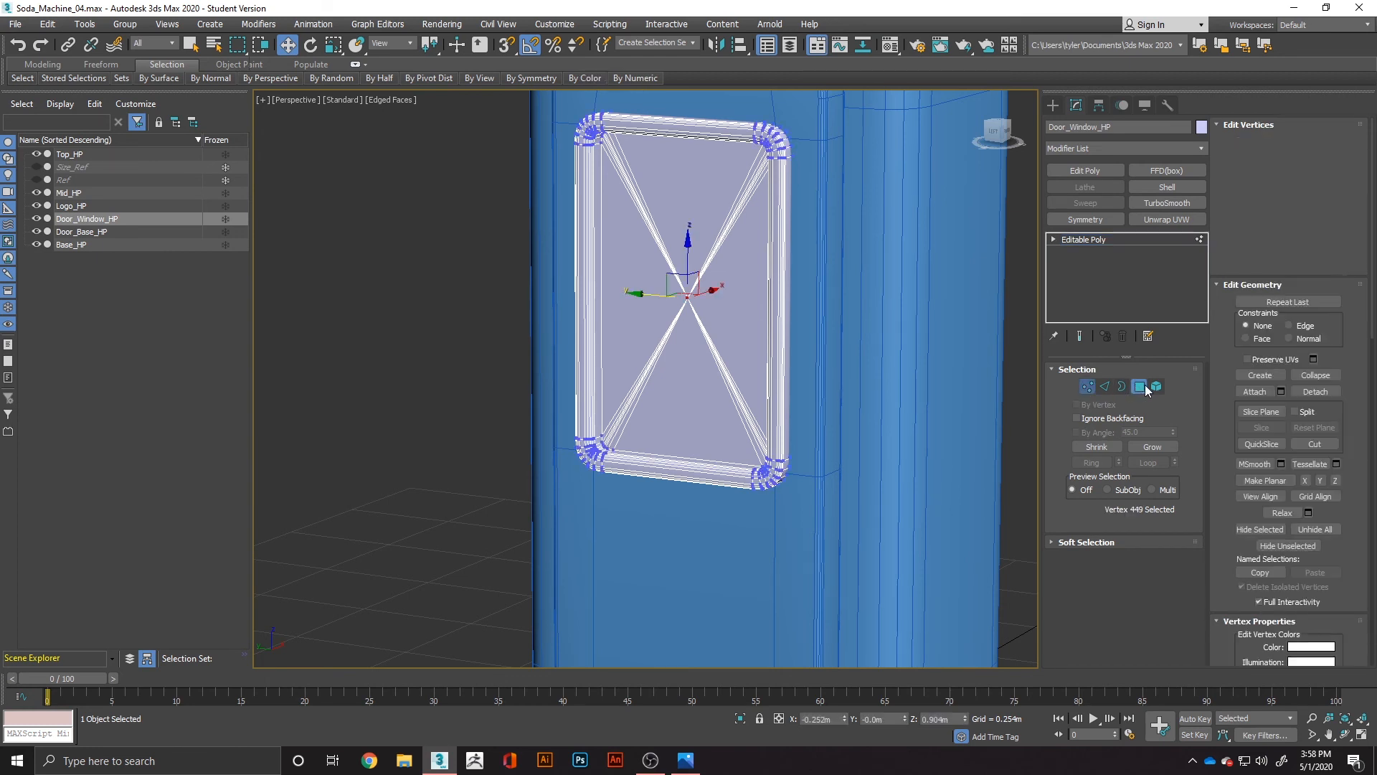
click(1137, 386)
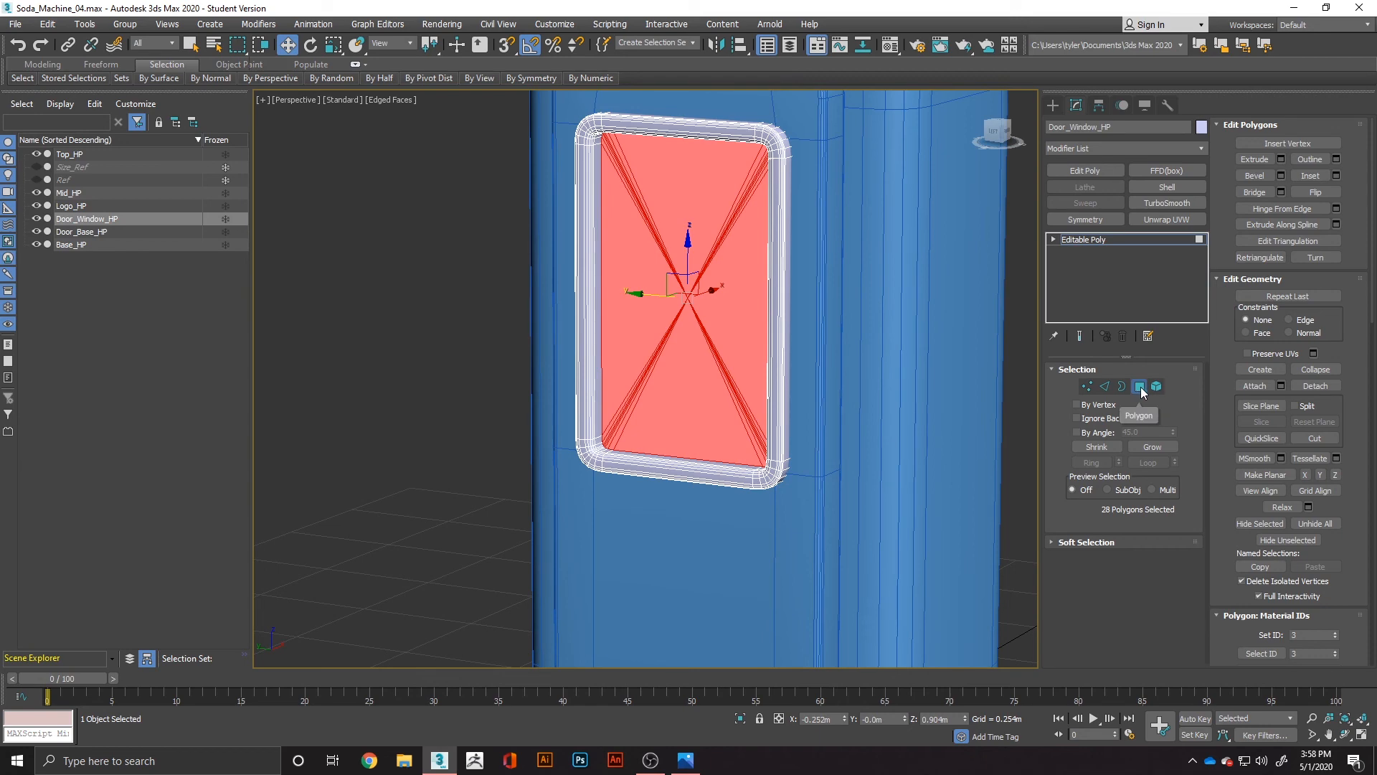
alt+middle_drag(653, 326, 985, 413)
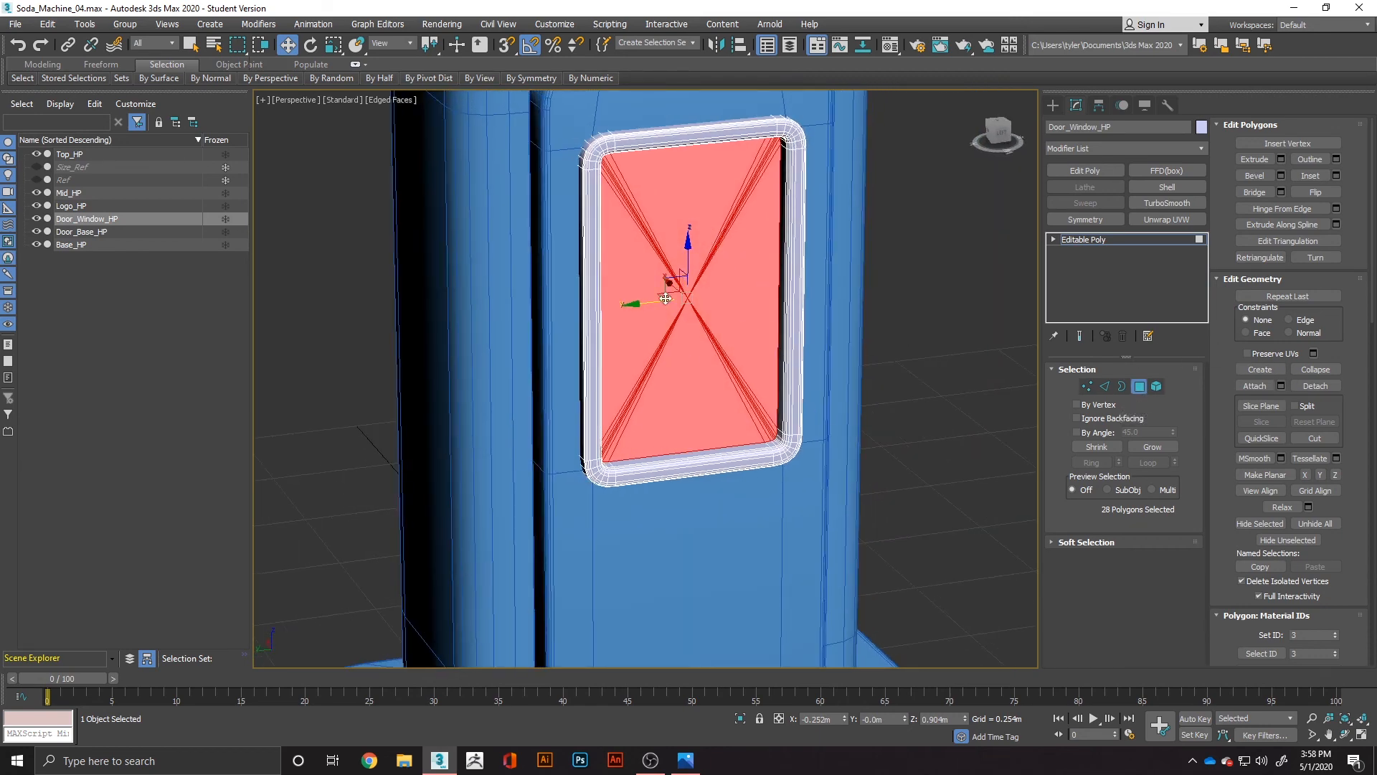
click(1316, 386)
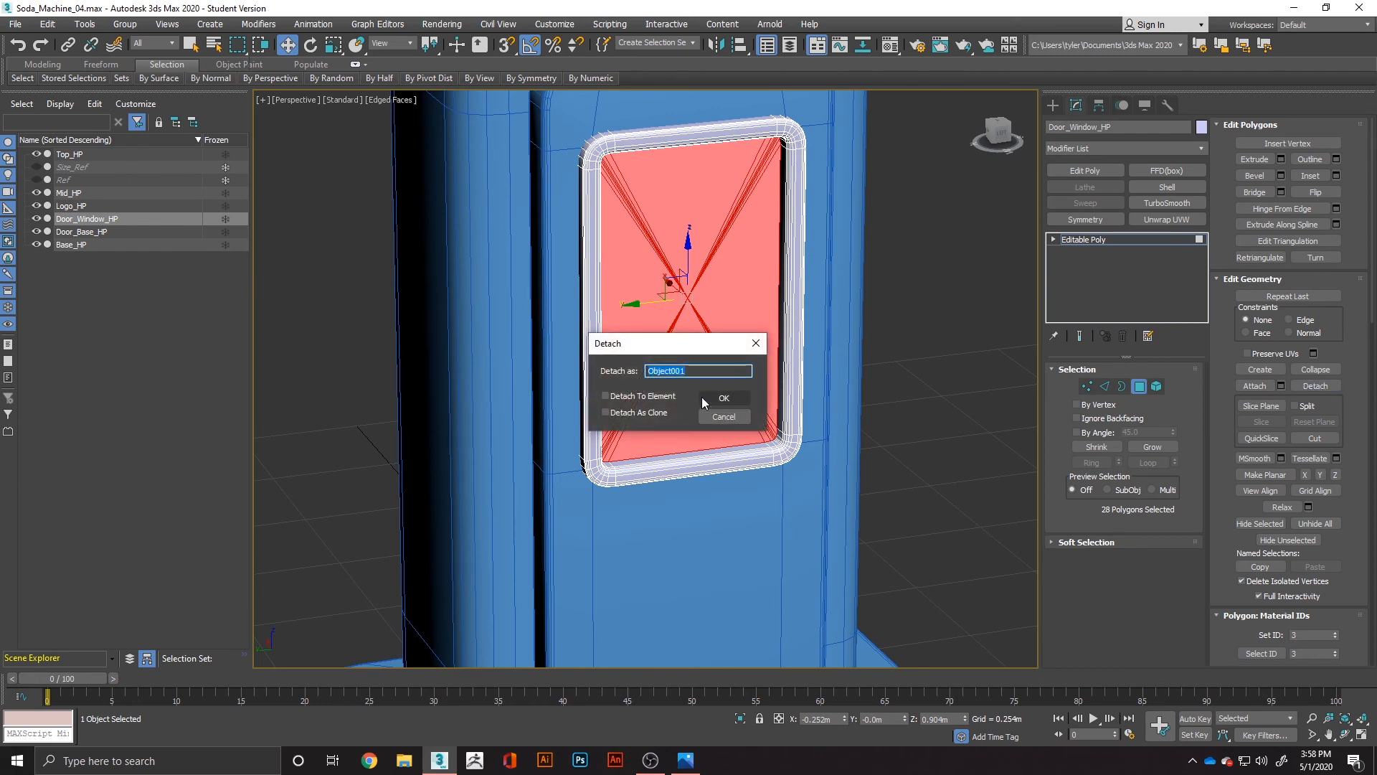
text(Glass_HP)
key(Return)
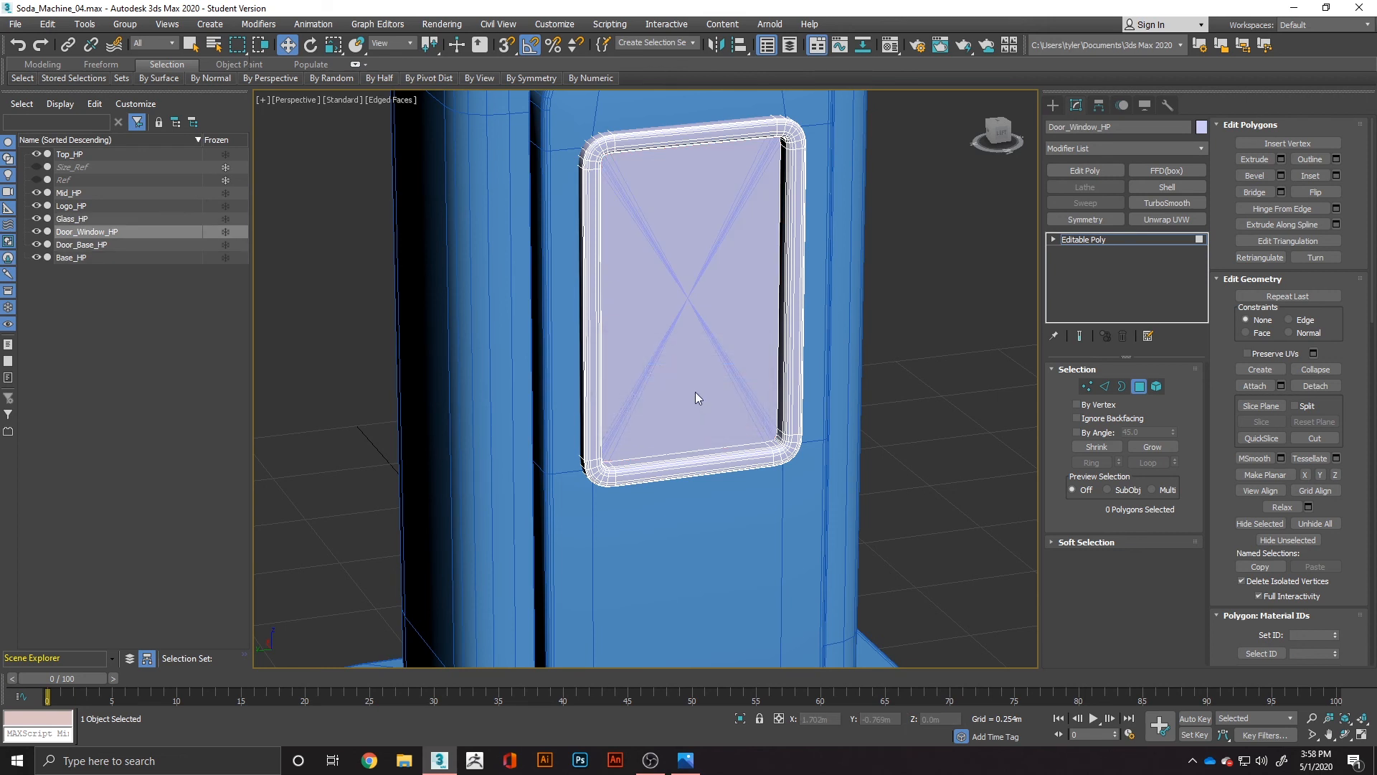
- Select Glass_HP and toggle its visibility to check the detached pane inside the window frame
click(62, 219)
click(36, 219)
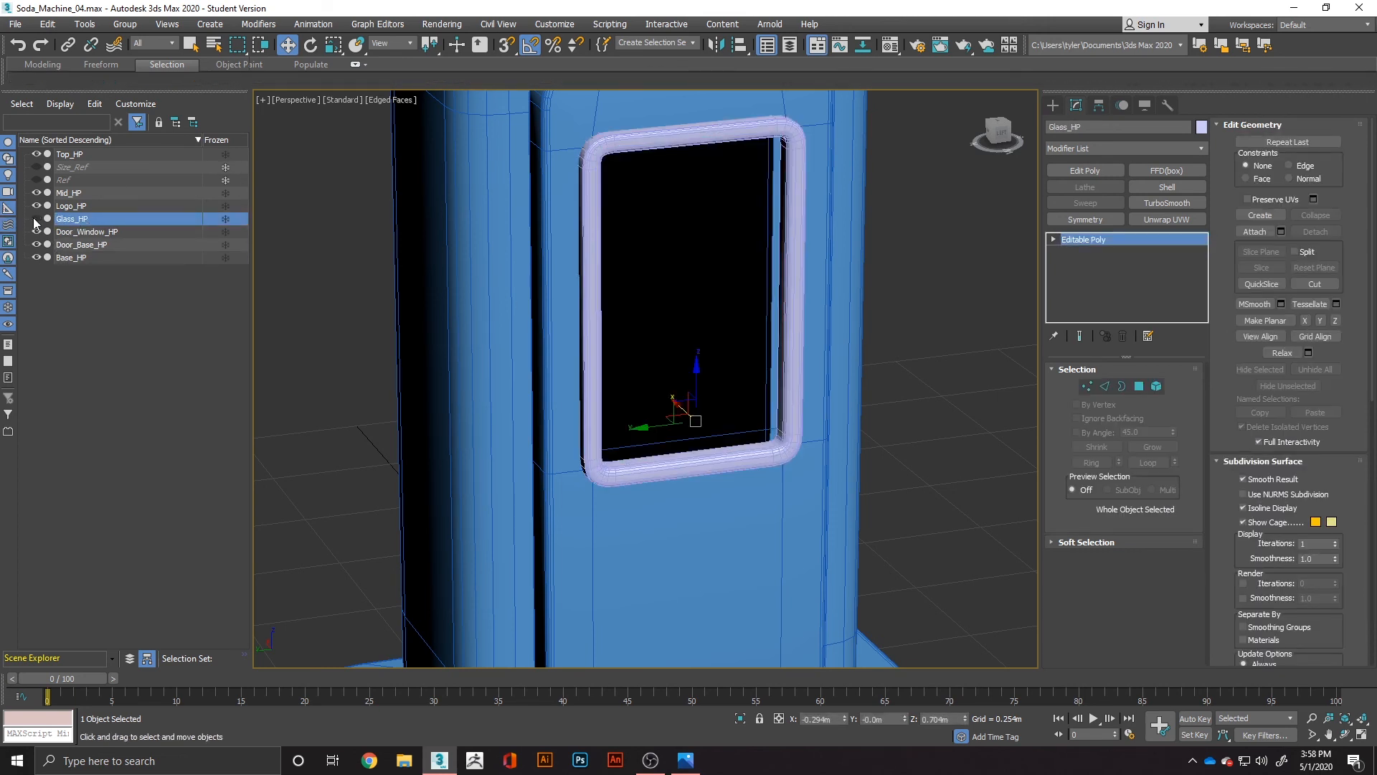
click(36, 219)
click(36, 219)
click(36, 219)
alt+middle_drag(428, 321, 330, 308)
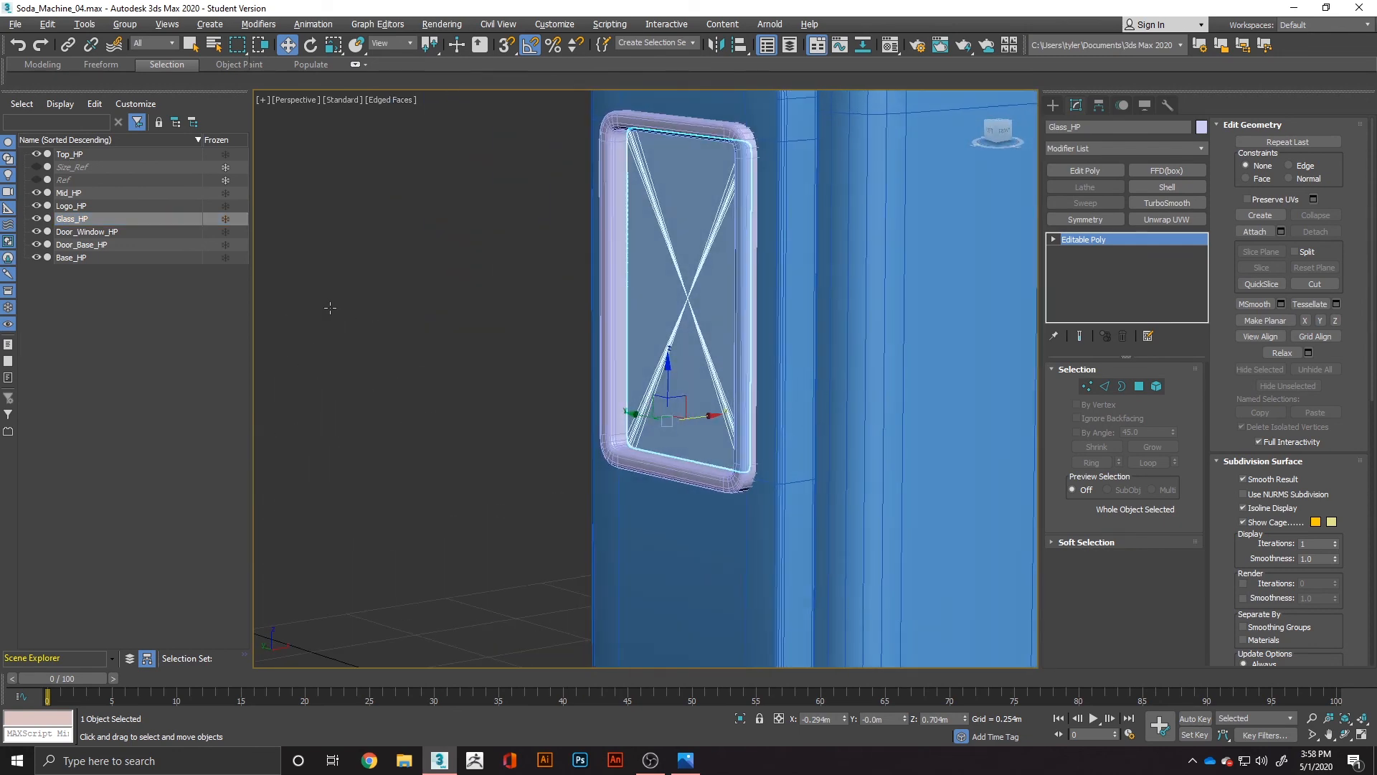
- Toggle the visibility of Door_Window_HP and Door_Base_HP to check each door part separately
click(39, 232)
click(40, 232)
click(39, 232)
click(40, 232)
click(36, 244)
click(37, 244)
click(37, 244)
click(35, 244)
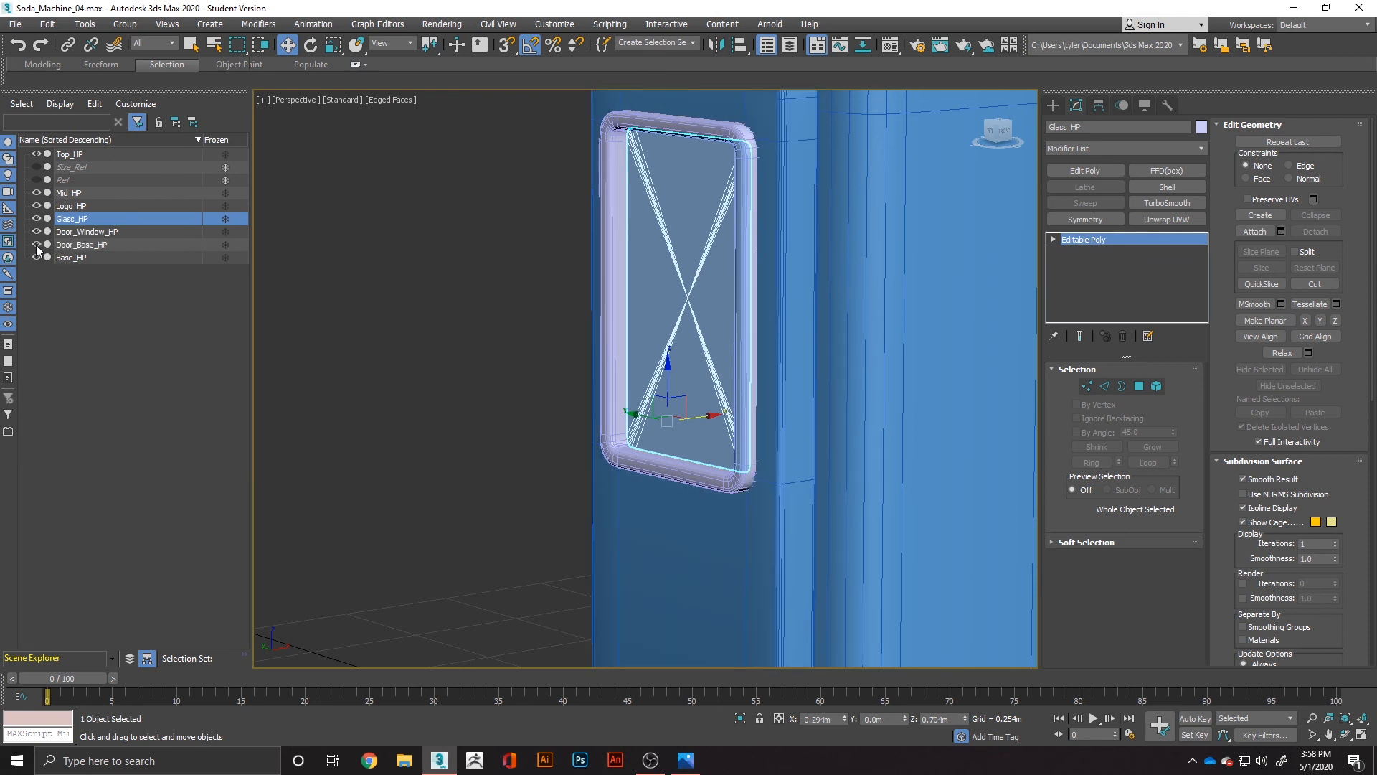
- Hide and unhide Glass_HP to inspect the window opening behind the pane, and bring up the vending machine concept art for comparison
scroll(576, 339, down, 6)
alt+middle_drag(594, 361, 713, 365)
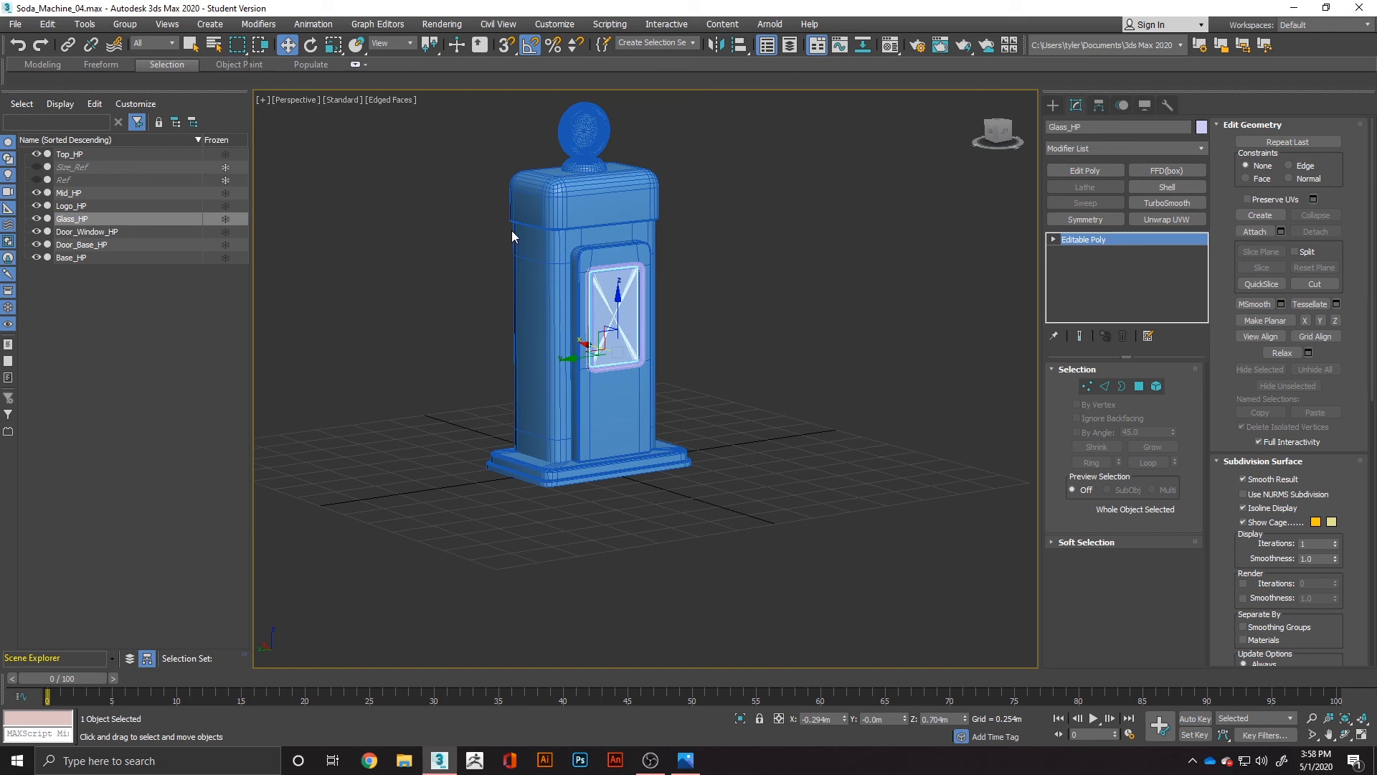
key(z)
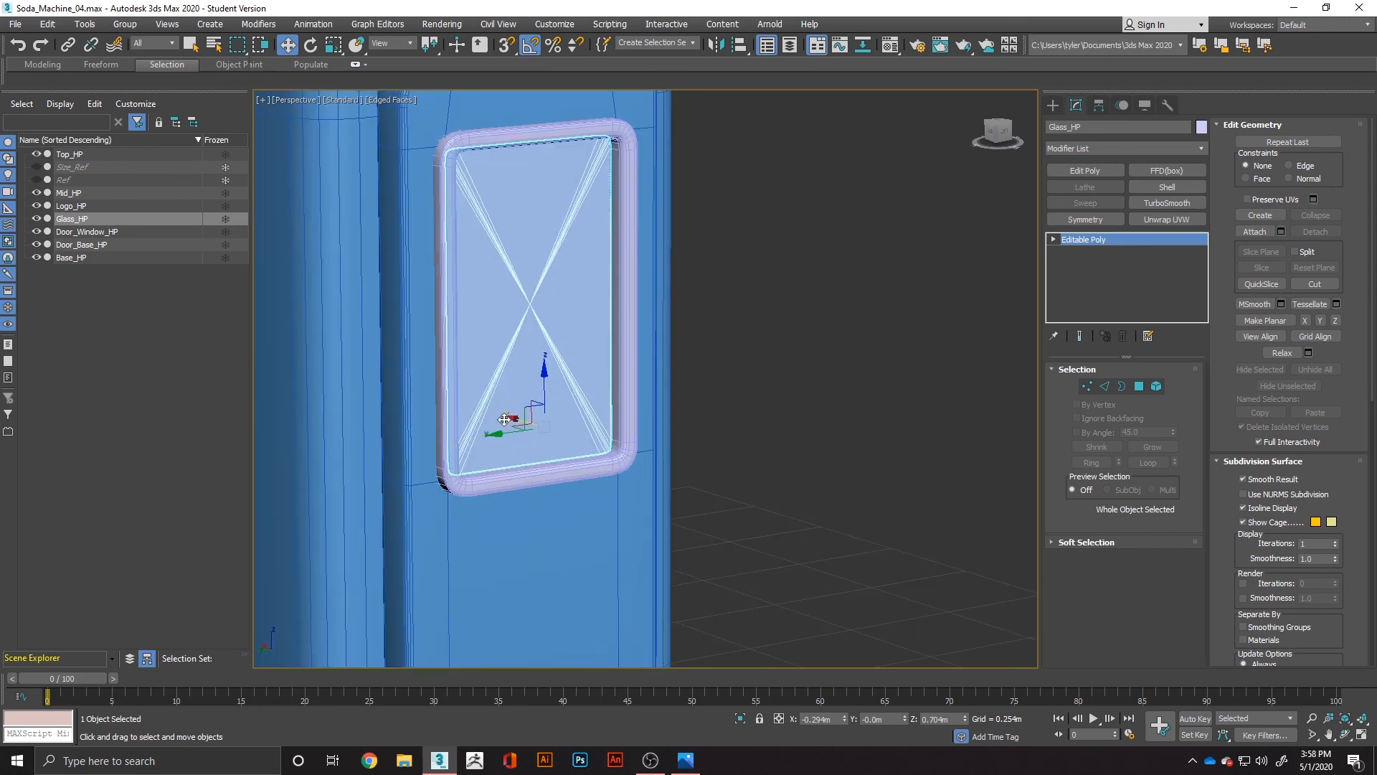
click(35, 217)
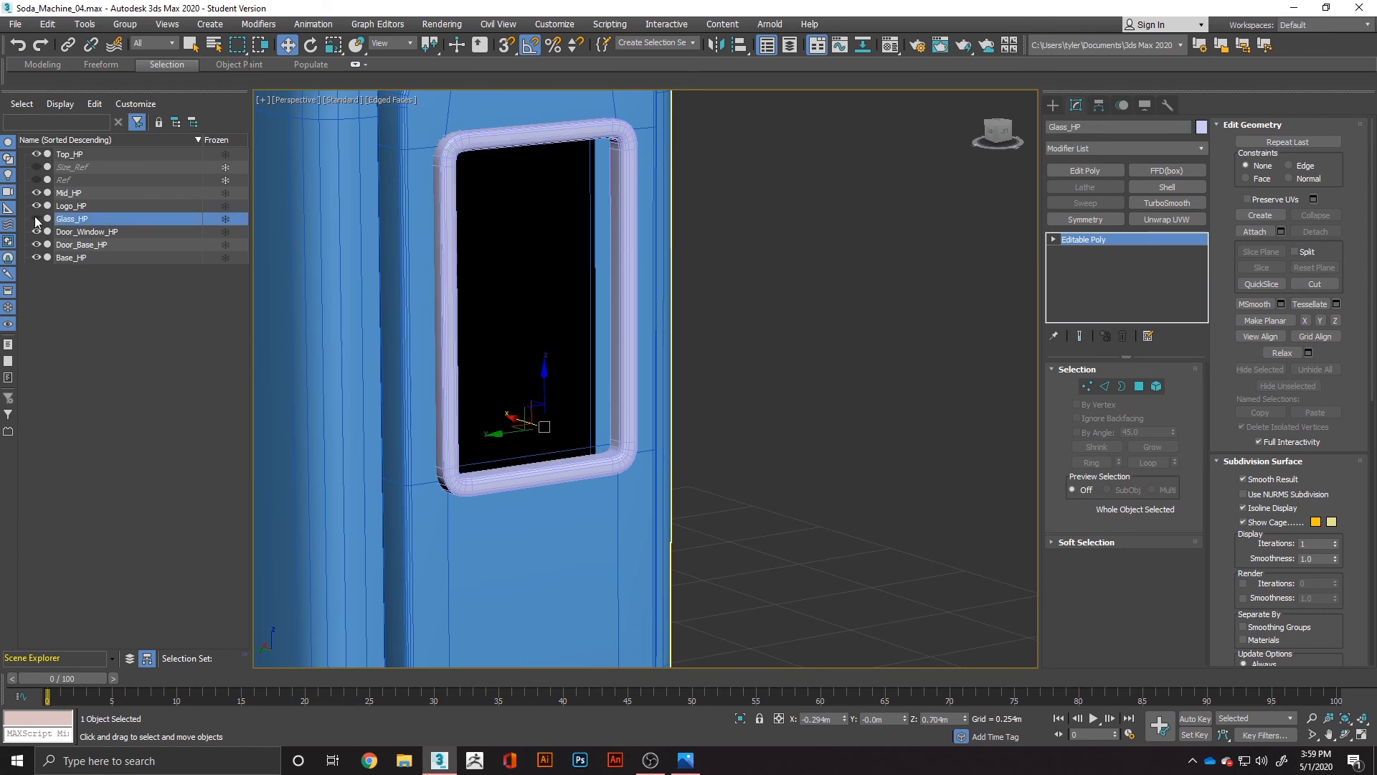
click(35, 217)
alt+middle_drag(532, 287, 413, 301)
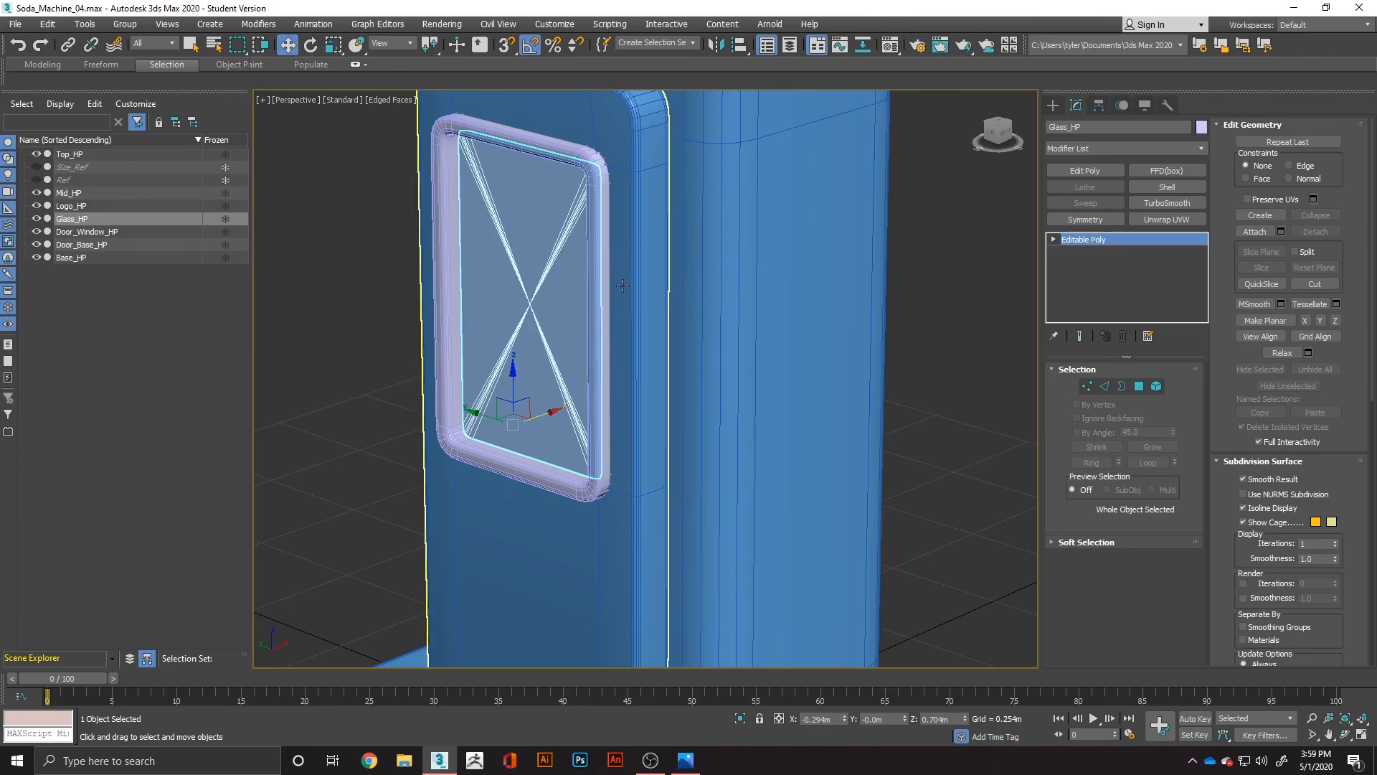
key(alt+Tab)
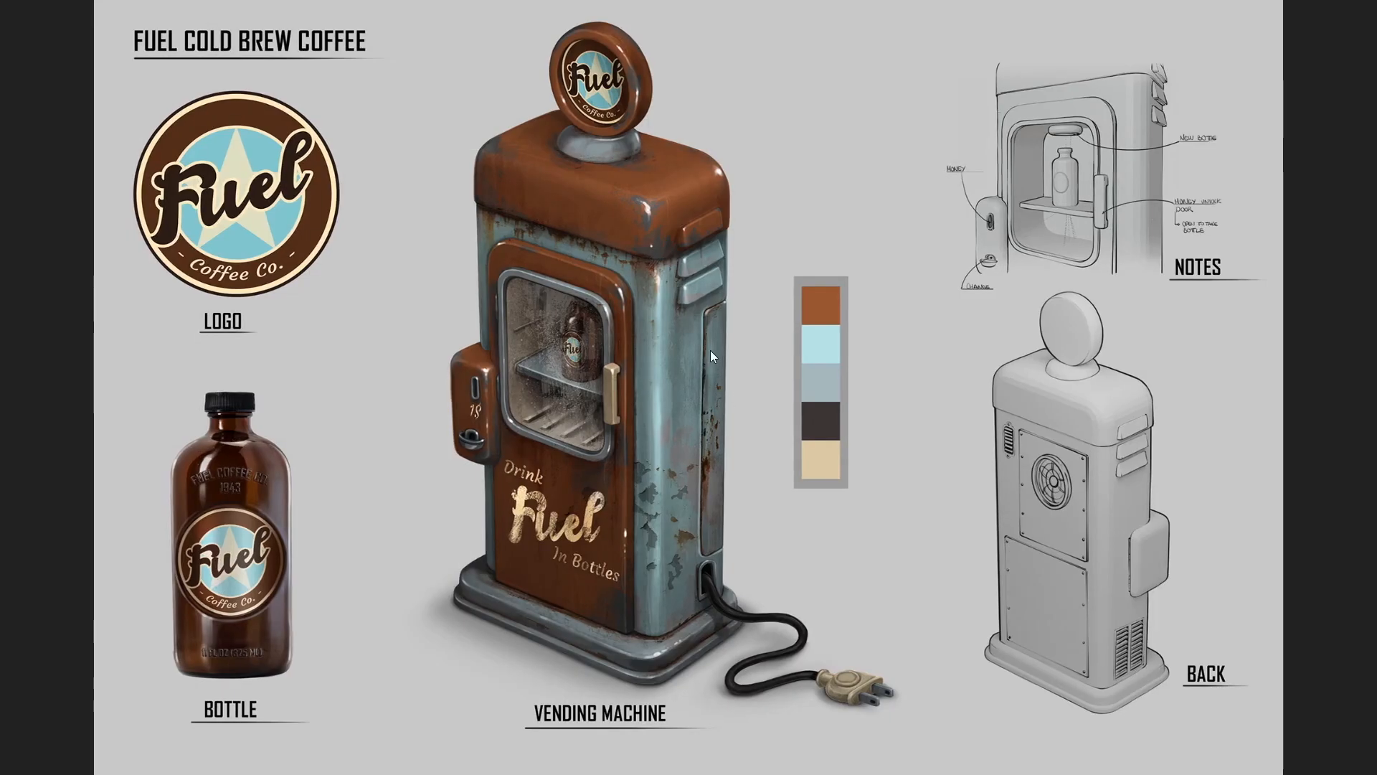